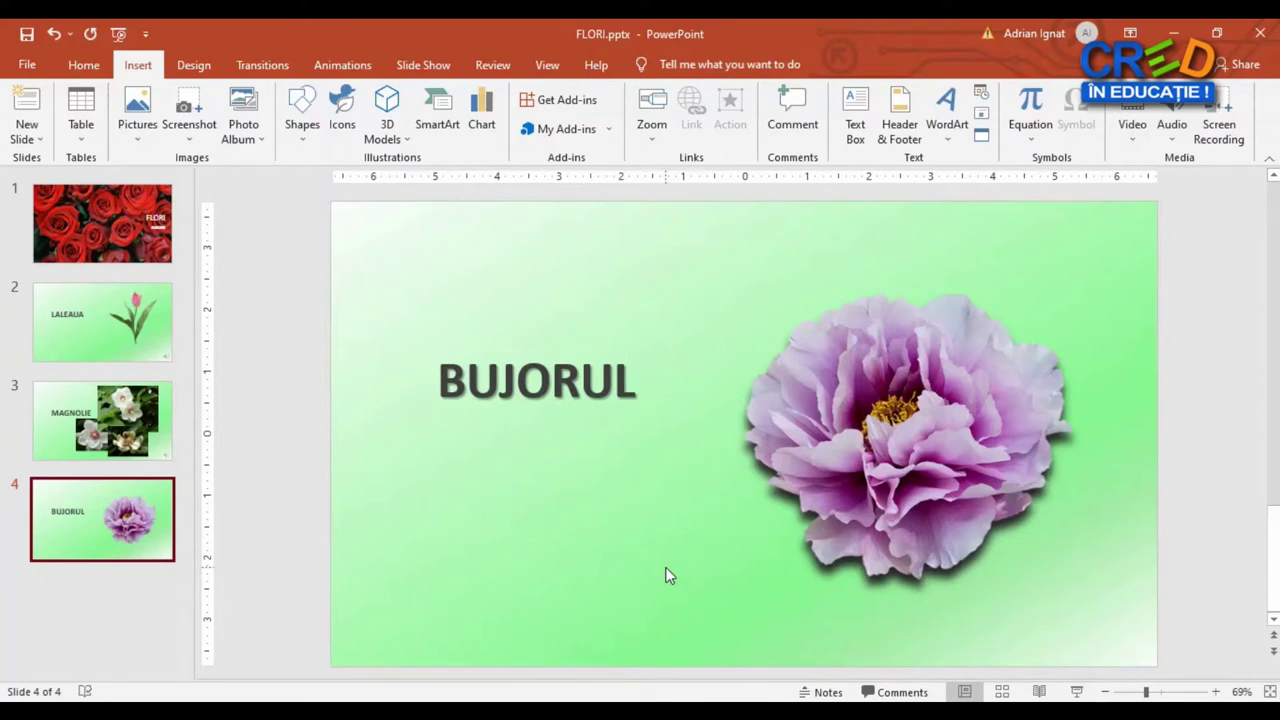
- Duplicate slide 4 to create a new slide 5 with the same green background
{"action": "left_click", "coordinate": [1136, 138]}
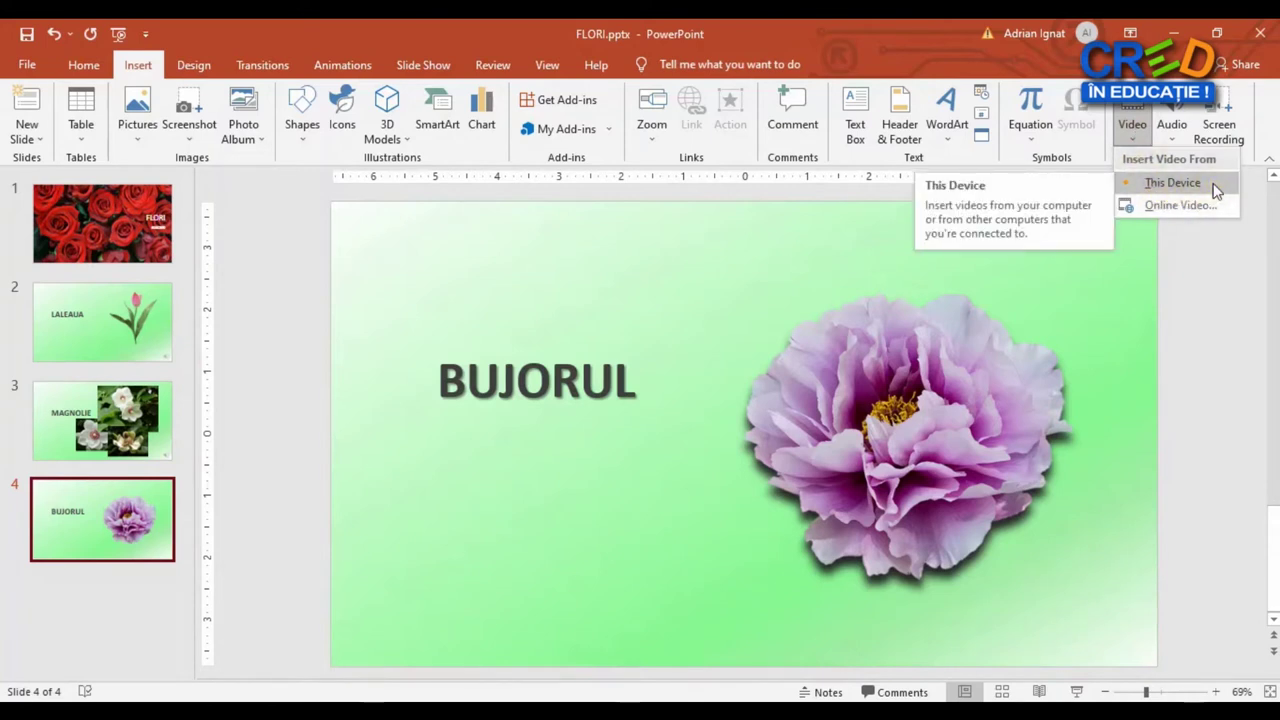
{"action": "left_click", "coordinate": [1199, 208]}
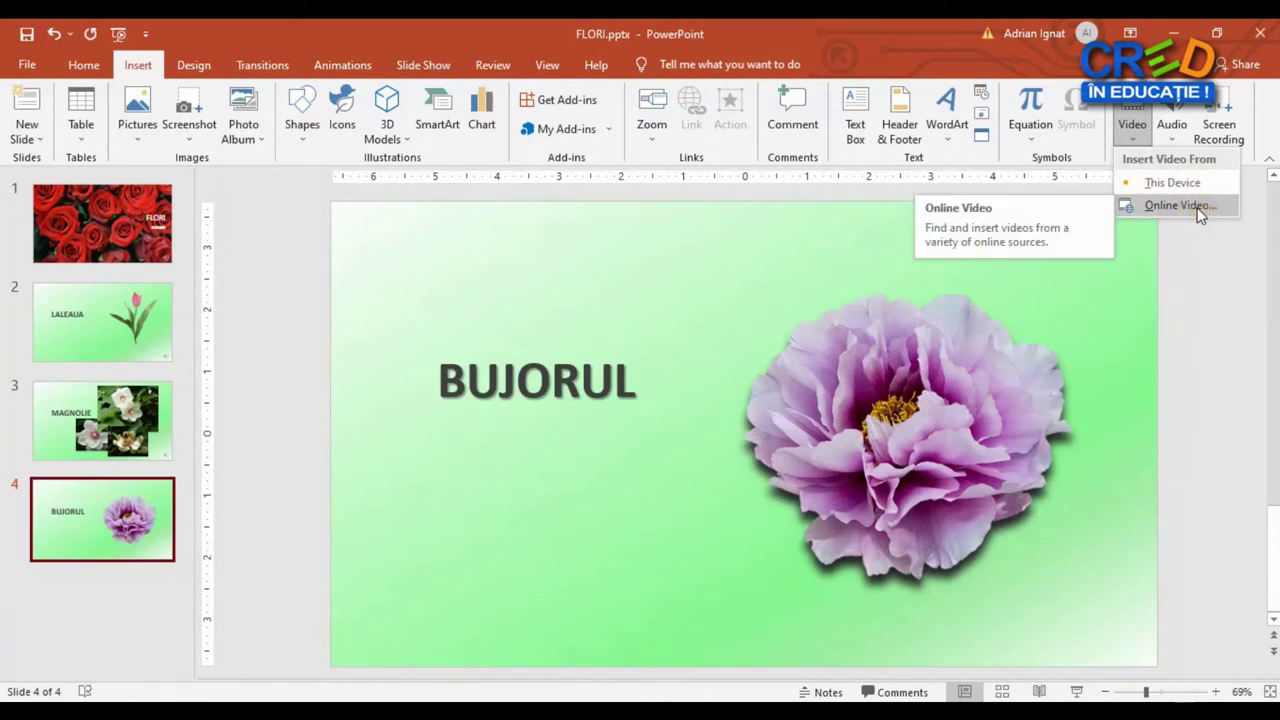
{"action": "left_click", "coordinate": [117, 527]}
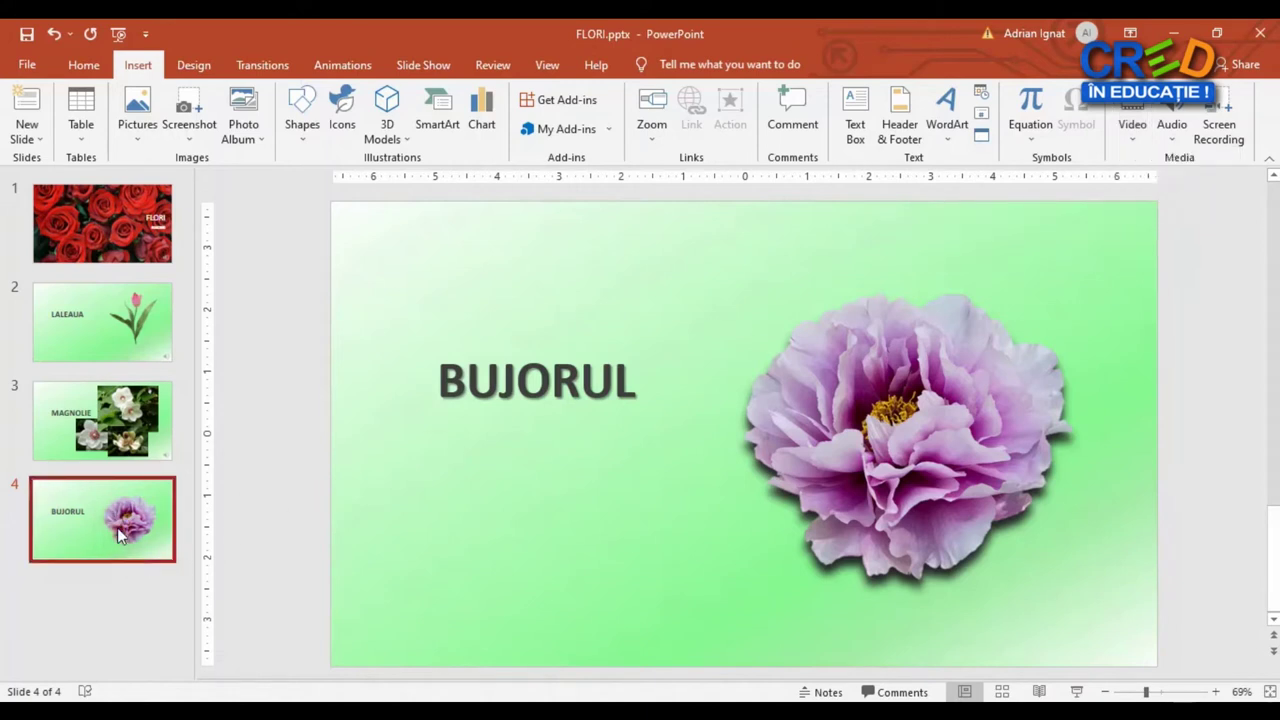
{"action": "left_click", "coordinate": [113, 518]}
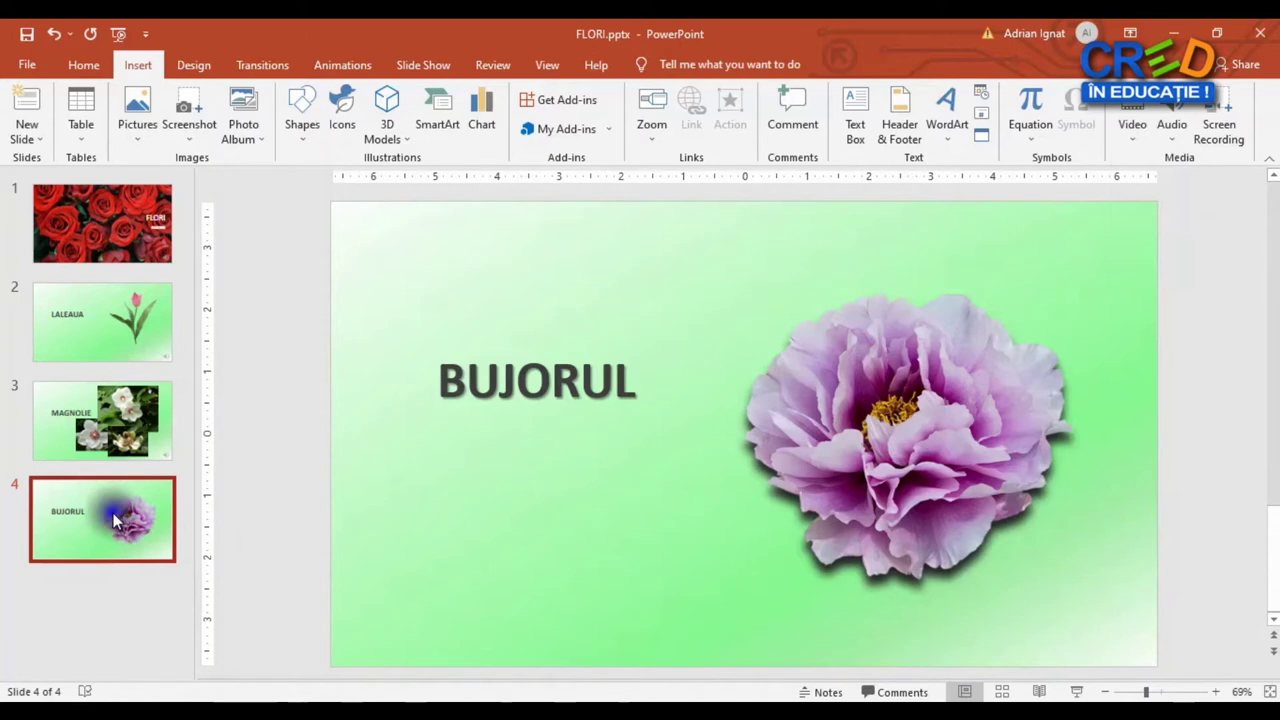
{"action": "right_click", "coordinate": [113, 518]}
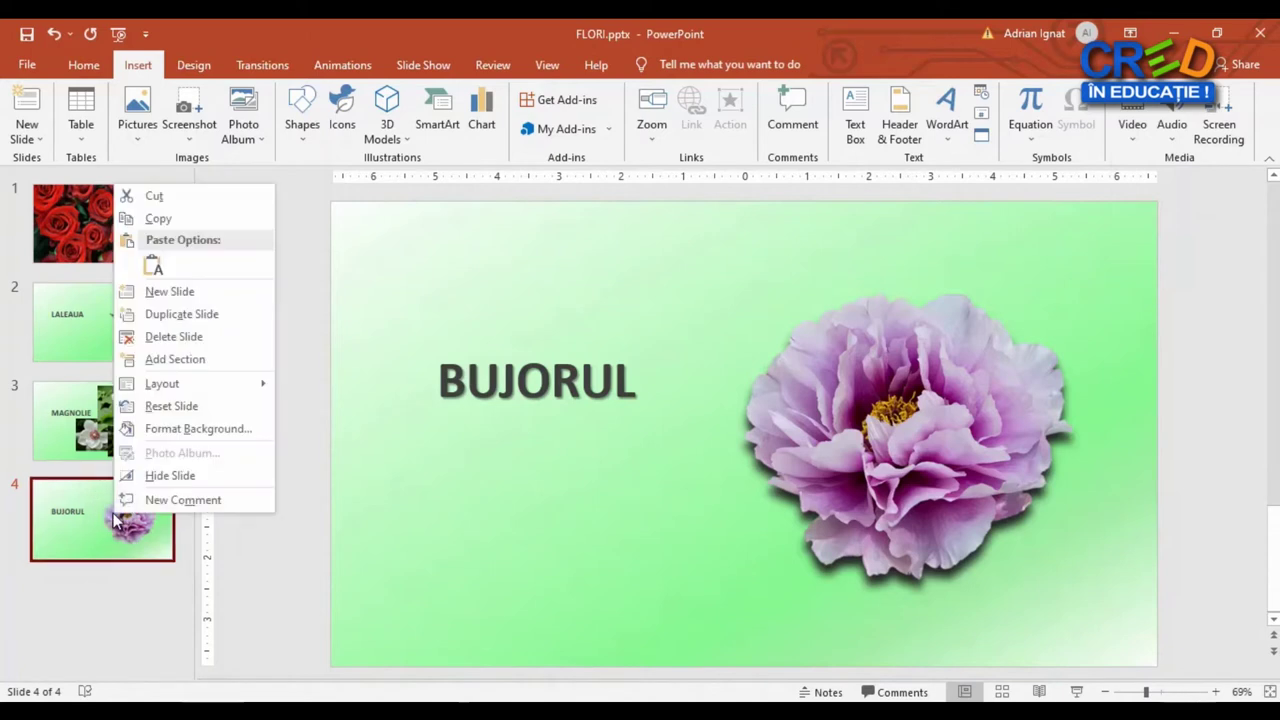
{"action": "left_click", "coordinate": [193, 322]}
- Delete the BUJORUL title and the peony picture from slide 5
{"action": "left_click", "coordinate": [500, 385]}
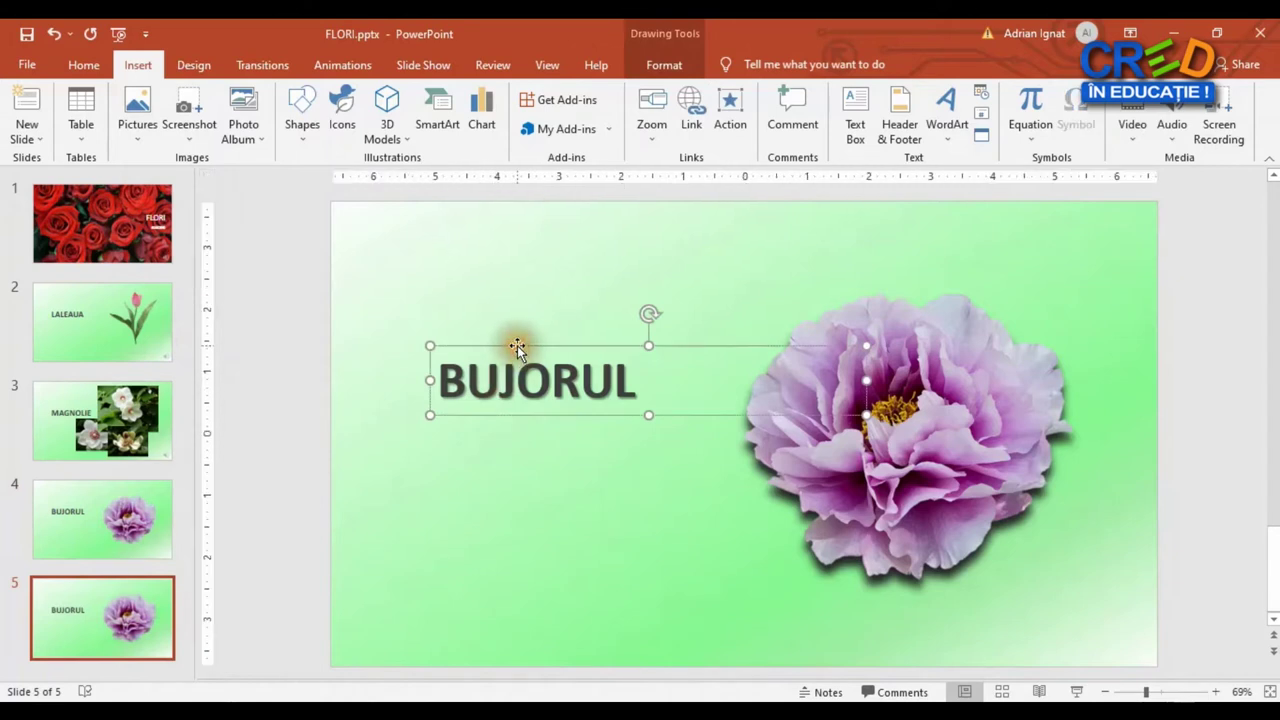
{"action": "key", "text": "Delete"}
{"action": "left_click", "coordinate": [858, 310]}
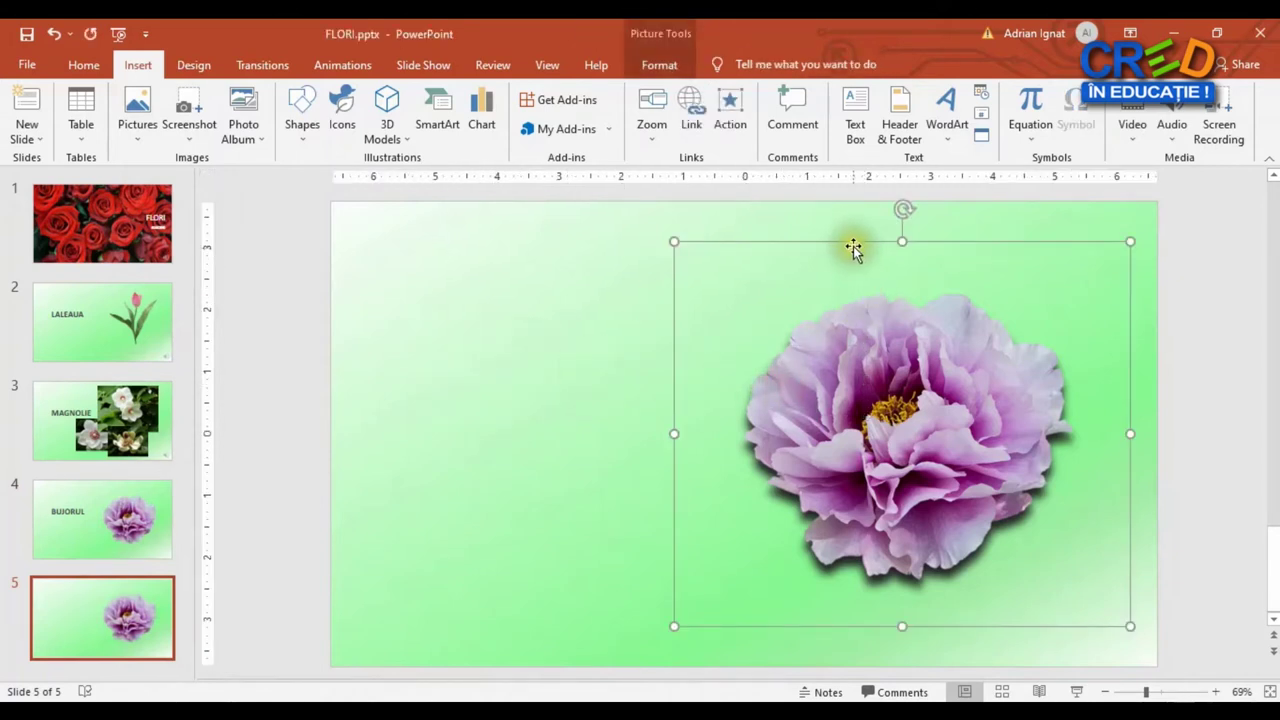
{"action": "key", "text": "Delete"}
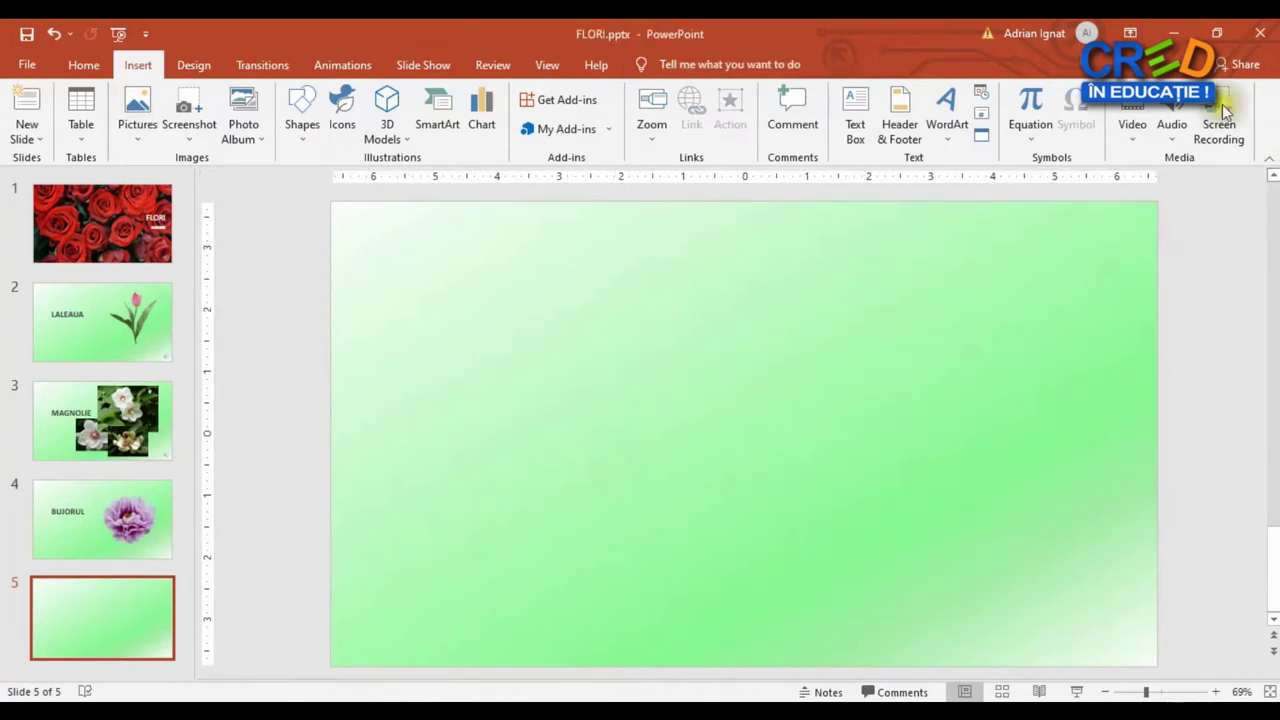
{"action": "left_click", "coordinate": [1138, 128]}
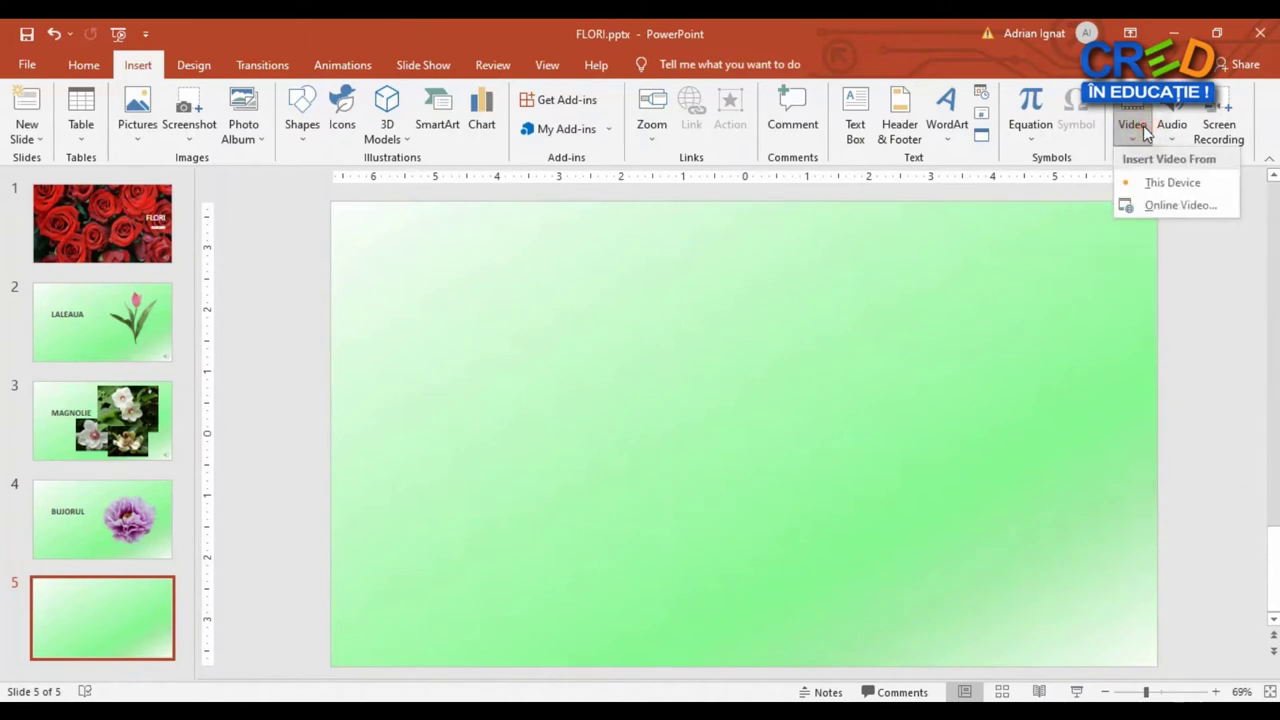
- Open the Online Video dialog for slide 5, then go to the YouTube flower search results
{"action": "left_click", "coordinate": [1190, 208]}
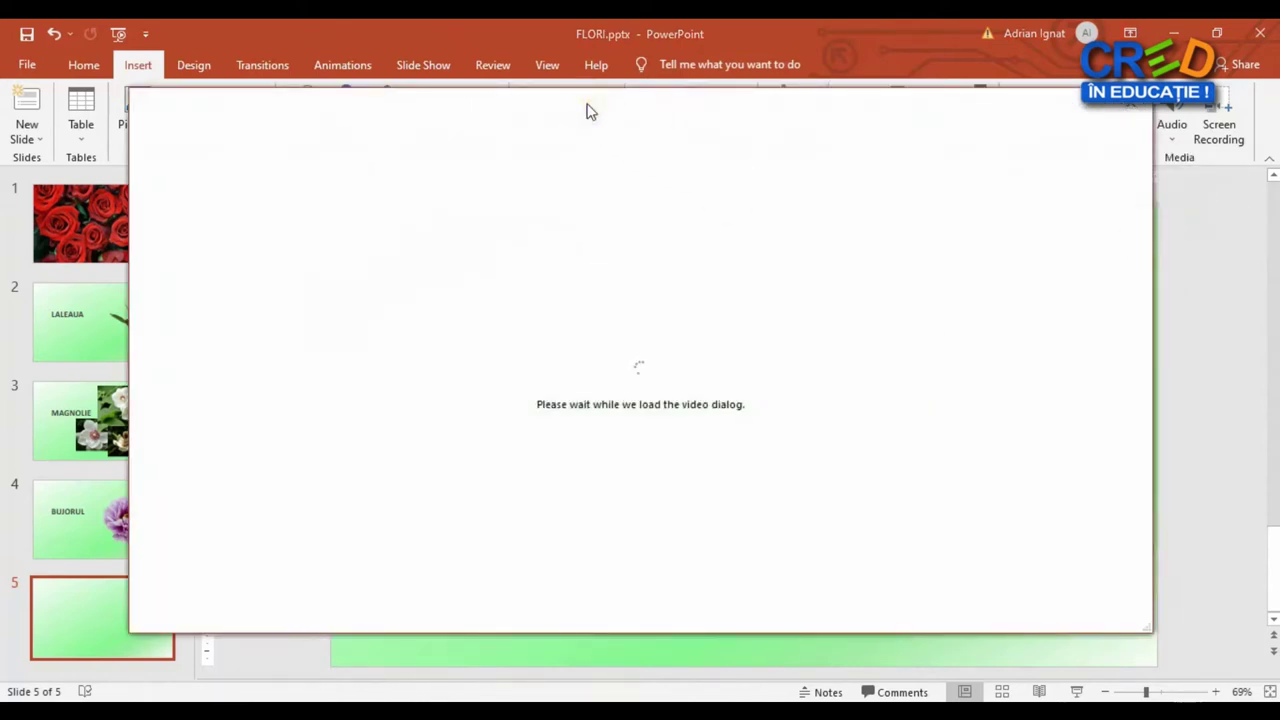
{"action": "left_click_drag", "start_coordinate": [590, 112], "coordinate": [627, 100]}
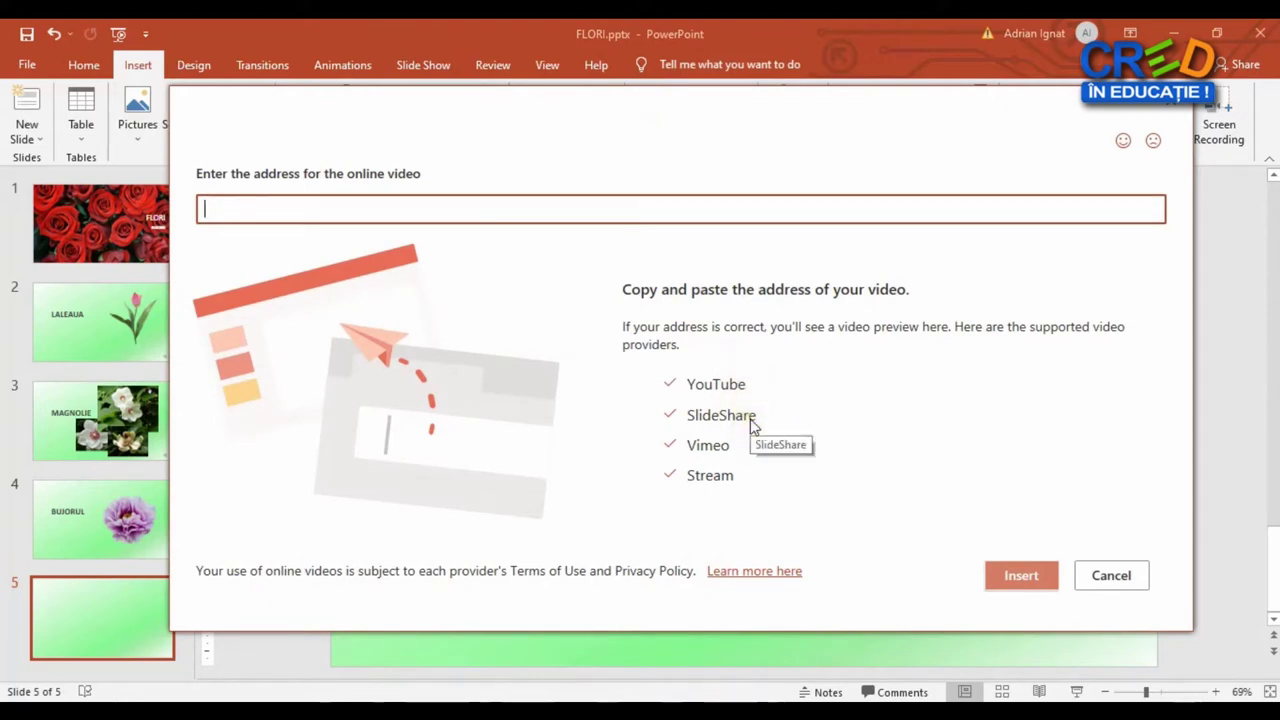
{"action": "left_click", "coordinate": [640, 700]}
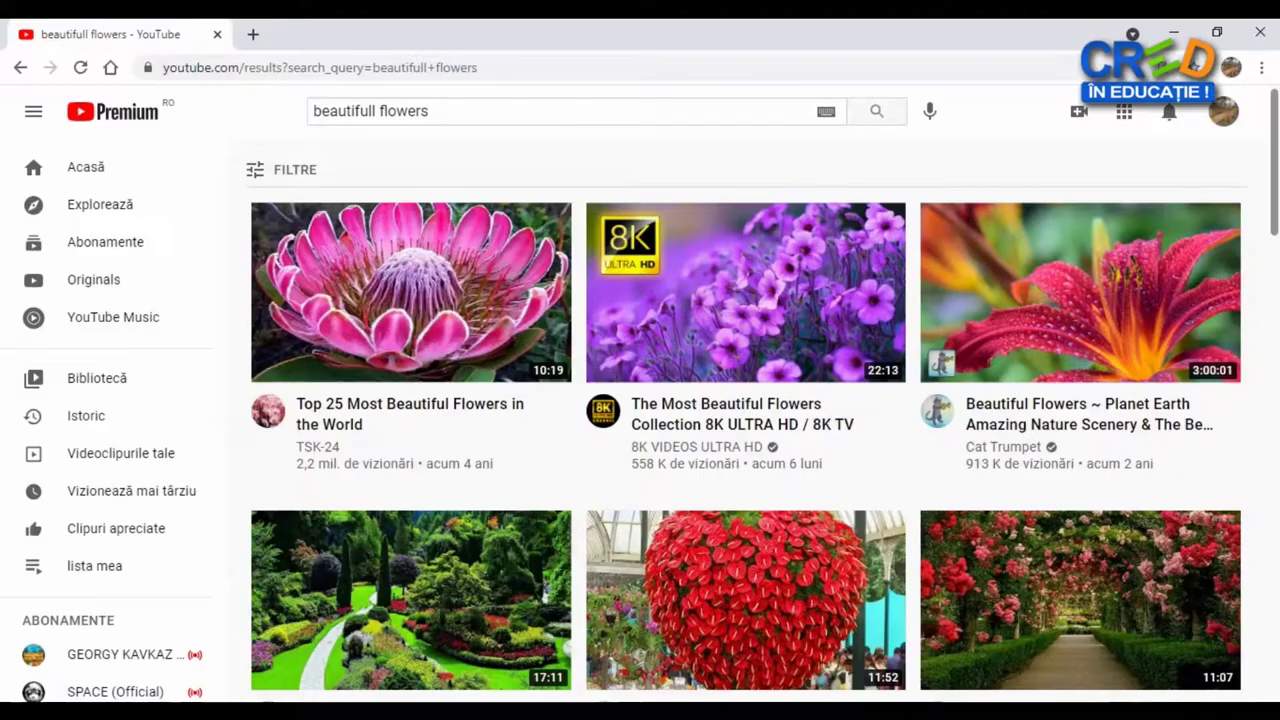
- Copy the link of the first YouTube result and return to PowerPoint's online video dialog
{"action": "mouse_move", "coordinate": [555, 235]}
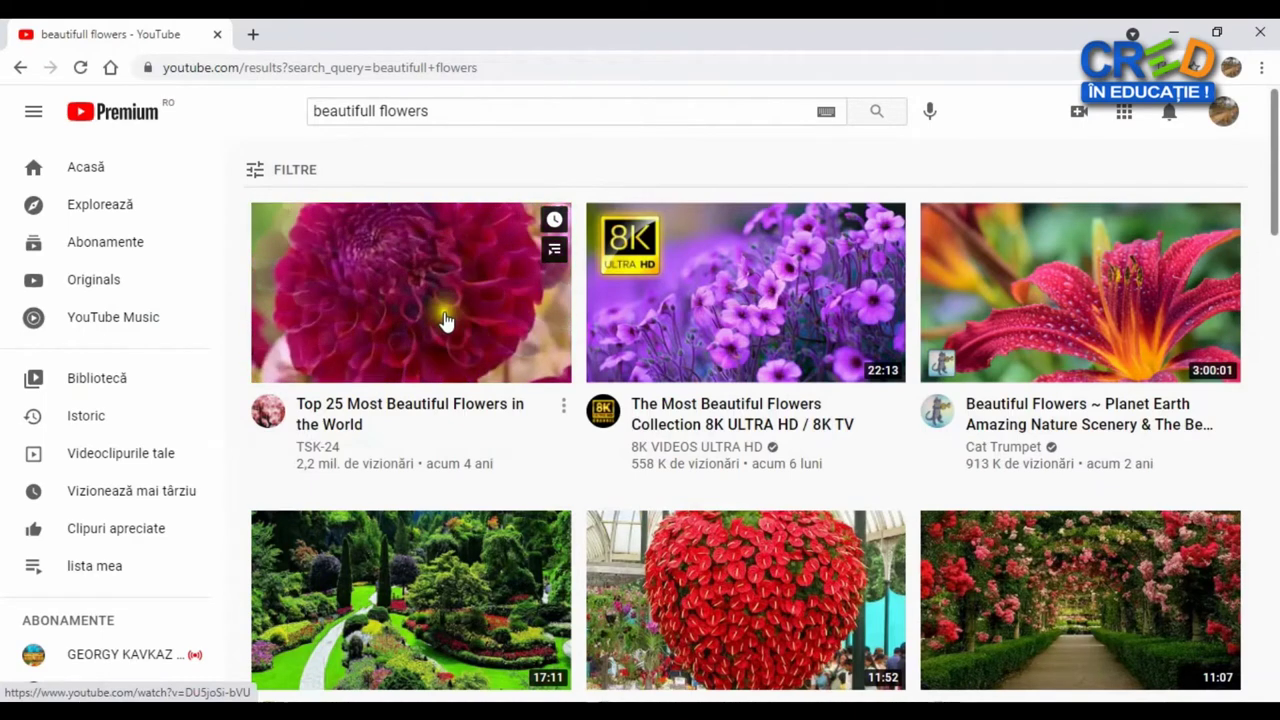
{"action": "right_click", "coordinate": [399, 273]}
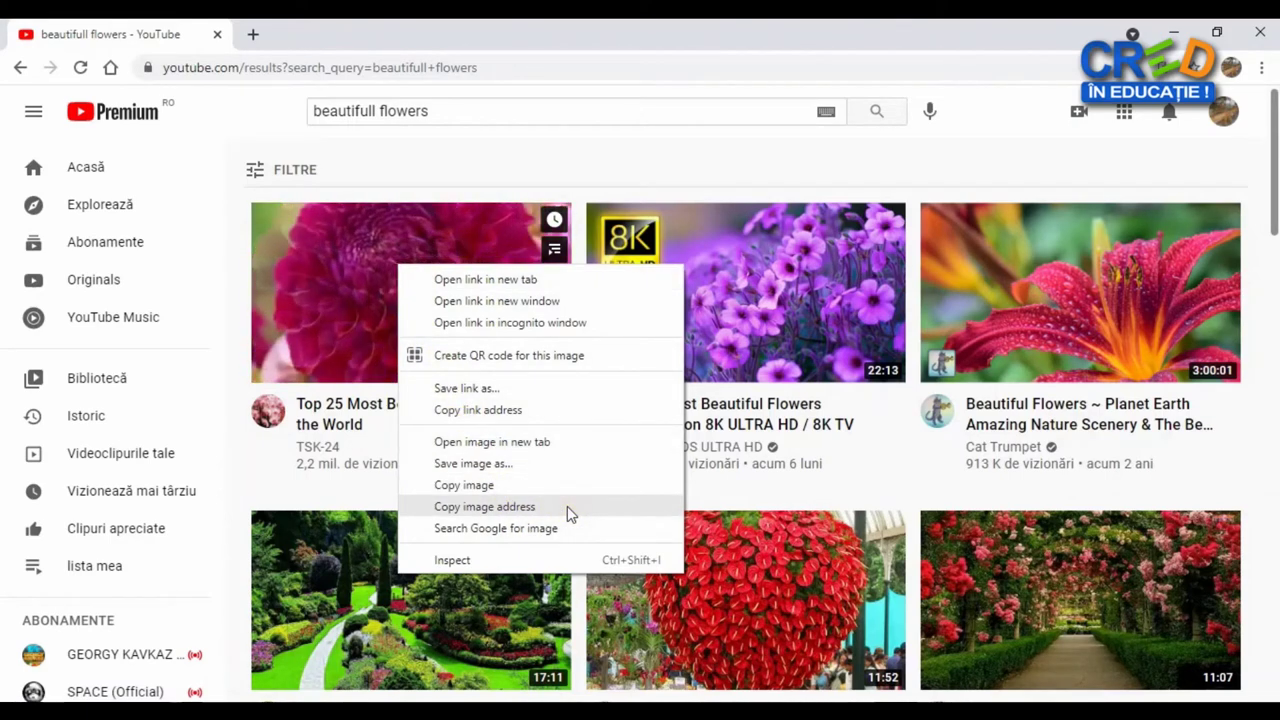
{"action": "left_click", "coordinate": [505, 412]}
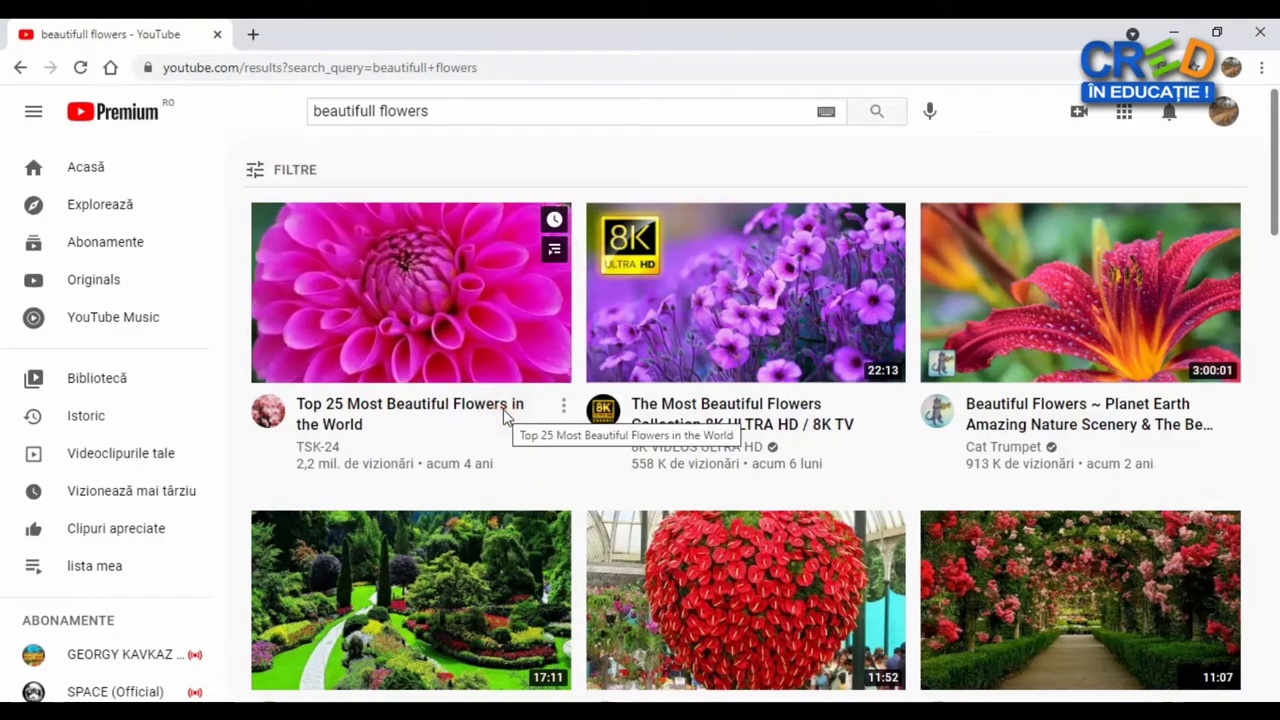
{"action": "key", "text": "alt+Tab"}
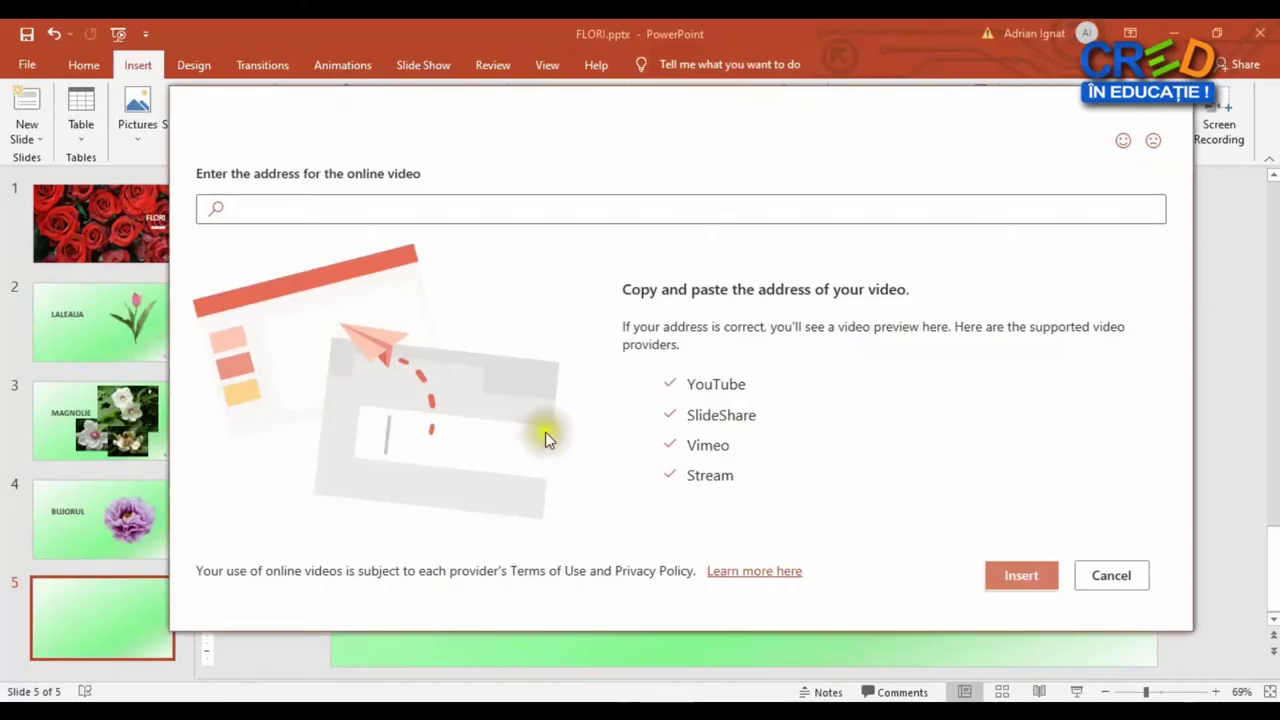
- Paste the copied YouTube link and insert the flower video onto slide 5
{"action": "left_click", "coordinate": [472, 205]}
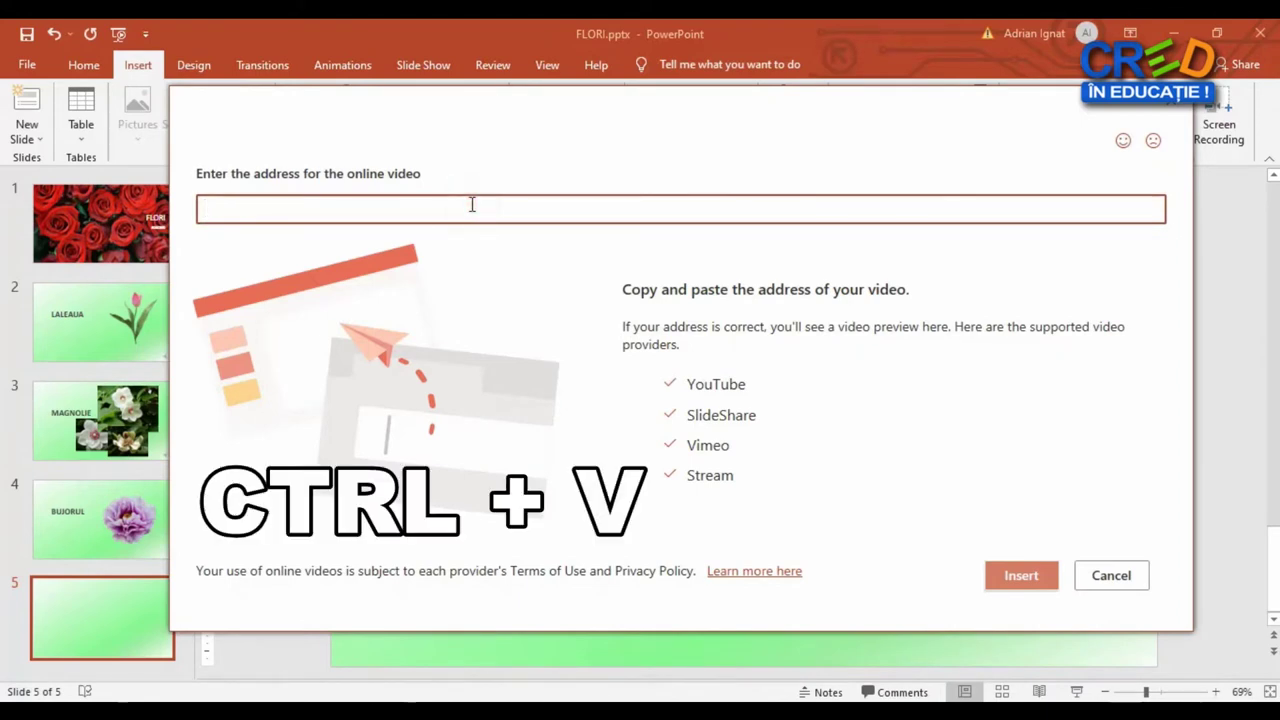
{"action": "type", "text": "https://www.youtube.com/watch?v=DU5joSi-bVU"}
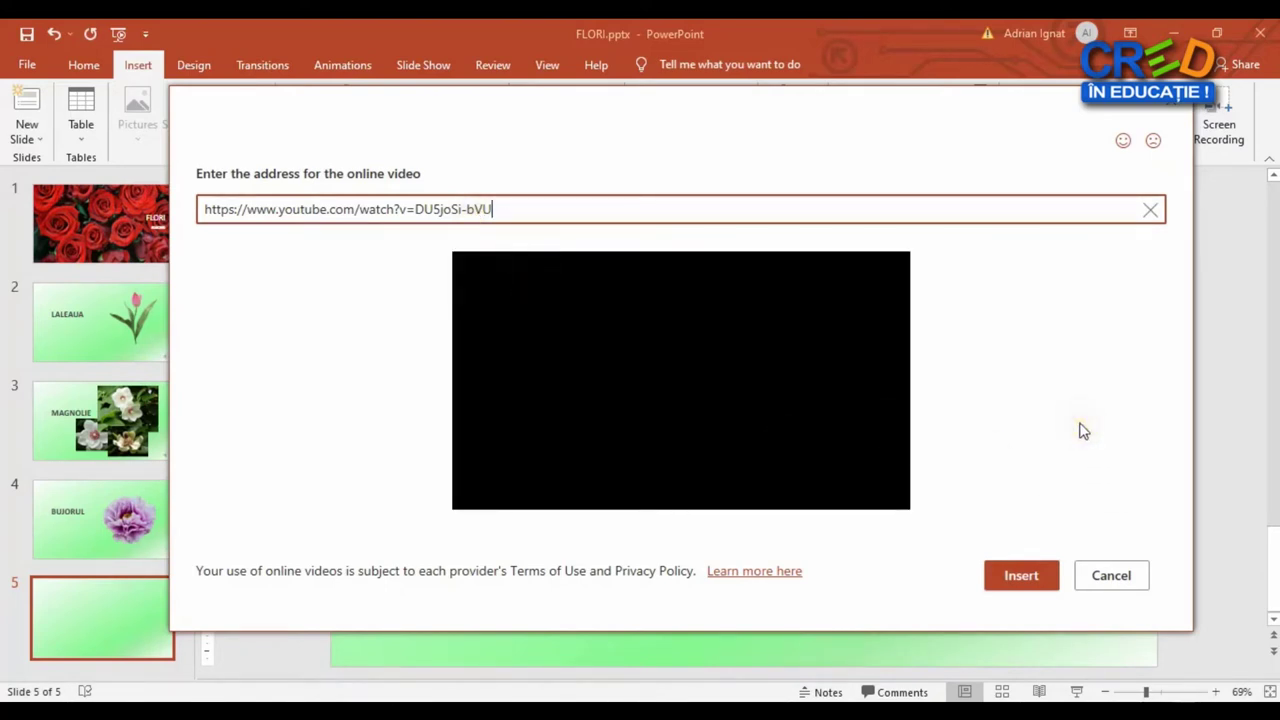
{"action": "left_click", "coordinate": [1022, 577]}
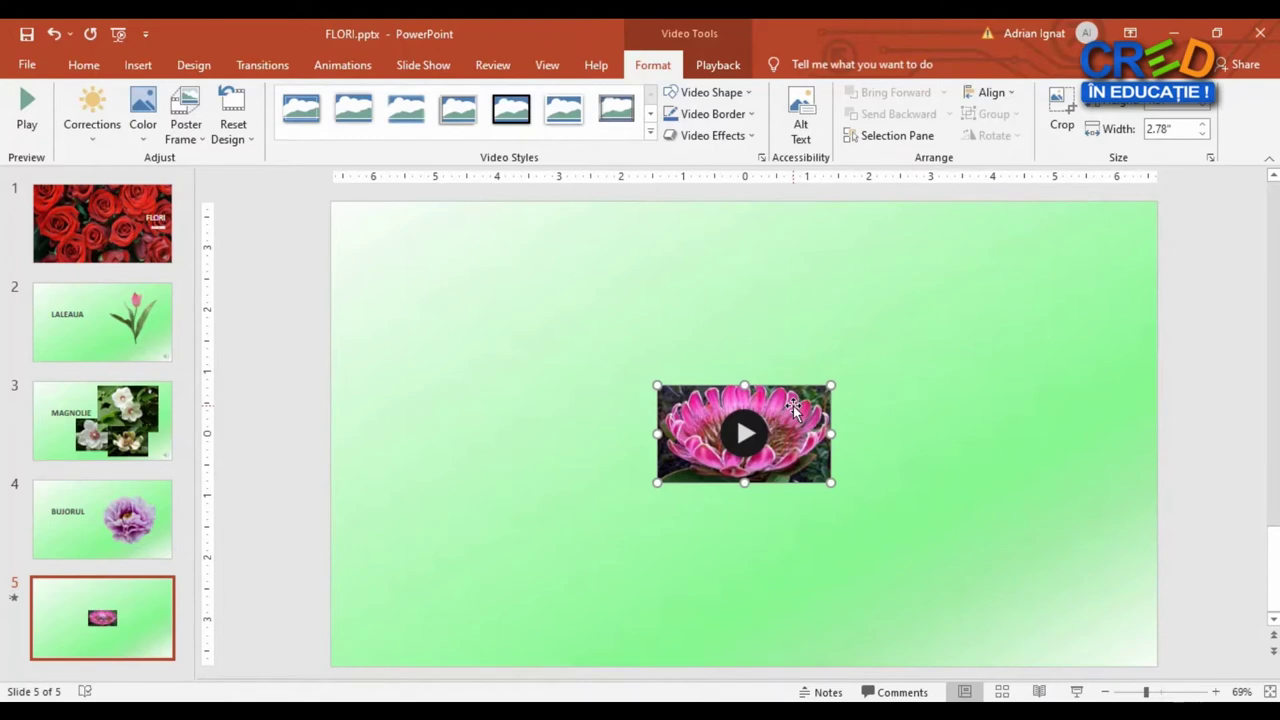
- Move the video and enlarge it to about 12.31" wide, filling most of the slide
{"action": "mouse_move", "coordinate": [793, 407]}
{"action": "left_mouse_down"}
{"action": "mouse_move", "coordinate": [658, 297]}
{"action": "mouse_move", "coordinate": [478, 238]}
{"action": "left_mouse_up"}
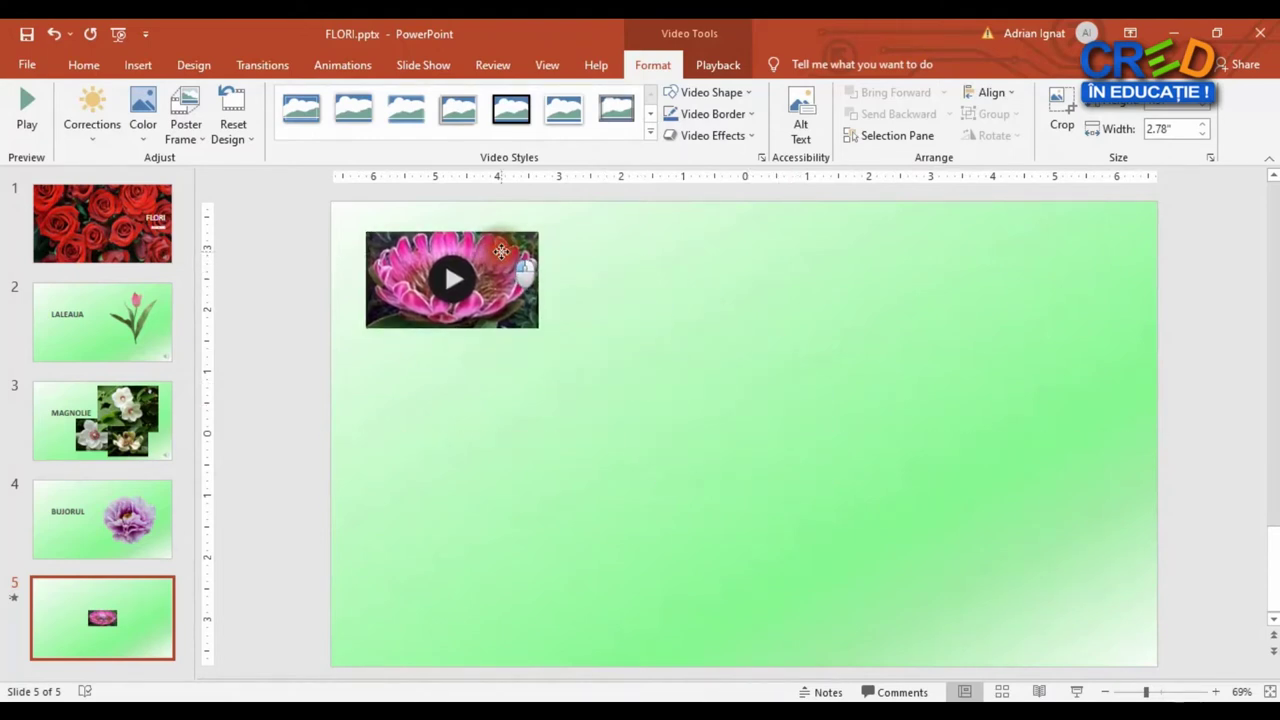
{"action": "left_click_drag", "start_coordinate": [538, 330], "coordinate": [1128, 607]}
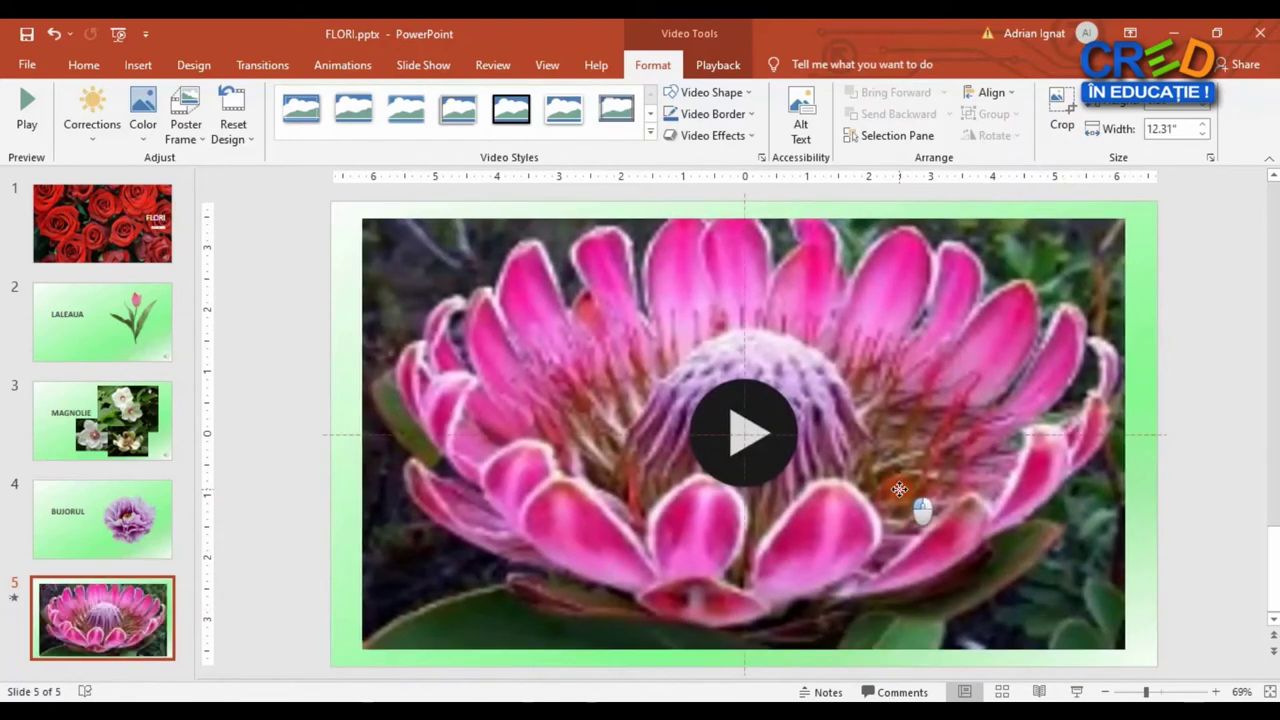
{"action": "left_click_drag", "start_coordinate": [898, 490], "coordinate": [902, 487]}
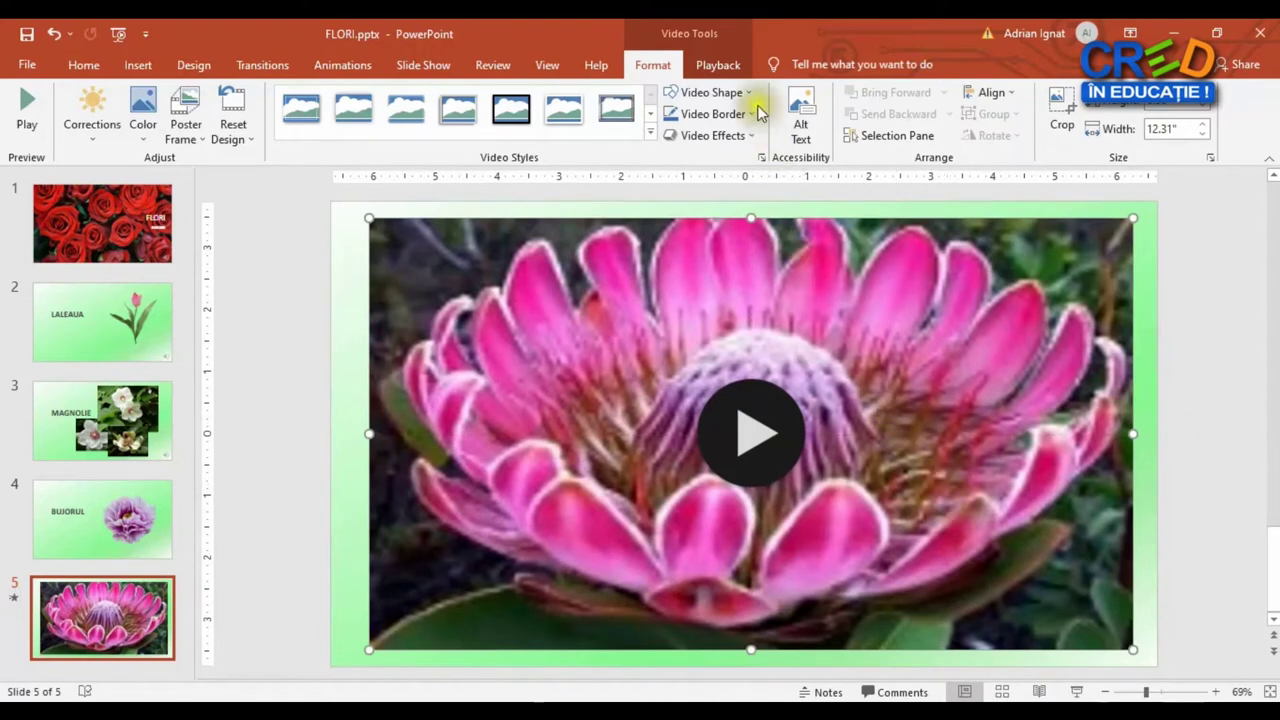
{"action": "left_click", "coordinate": [722, 64]}
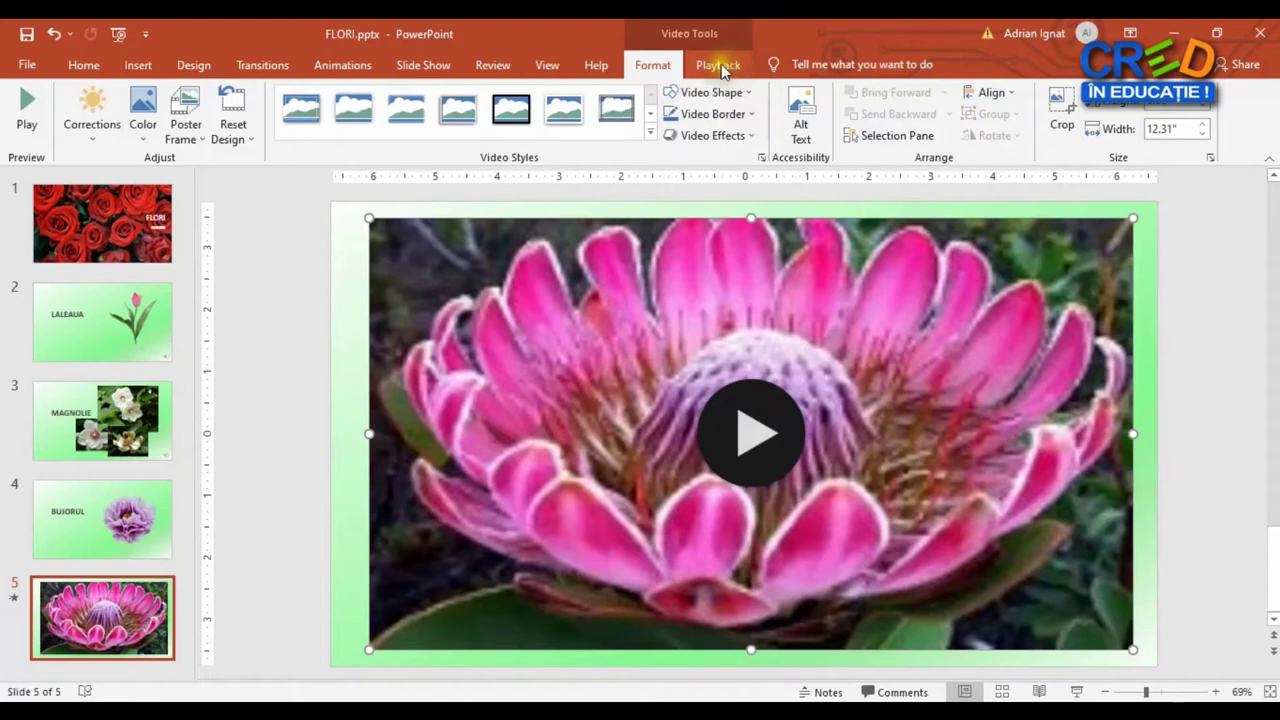
- Set the flower video's Start option to Automatically
{"action": "left_click", "coordinate": [722, 66]}
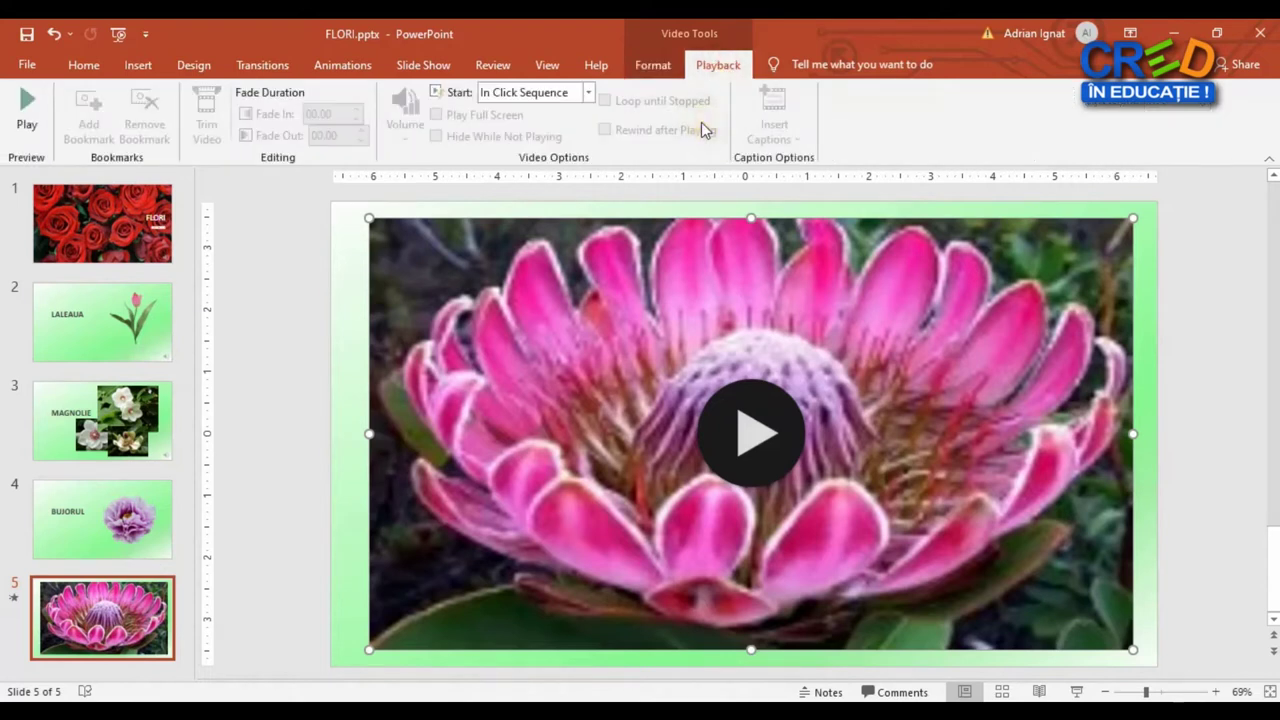
{"action": "left_click", "coordinate": [590, 95]}
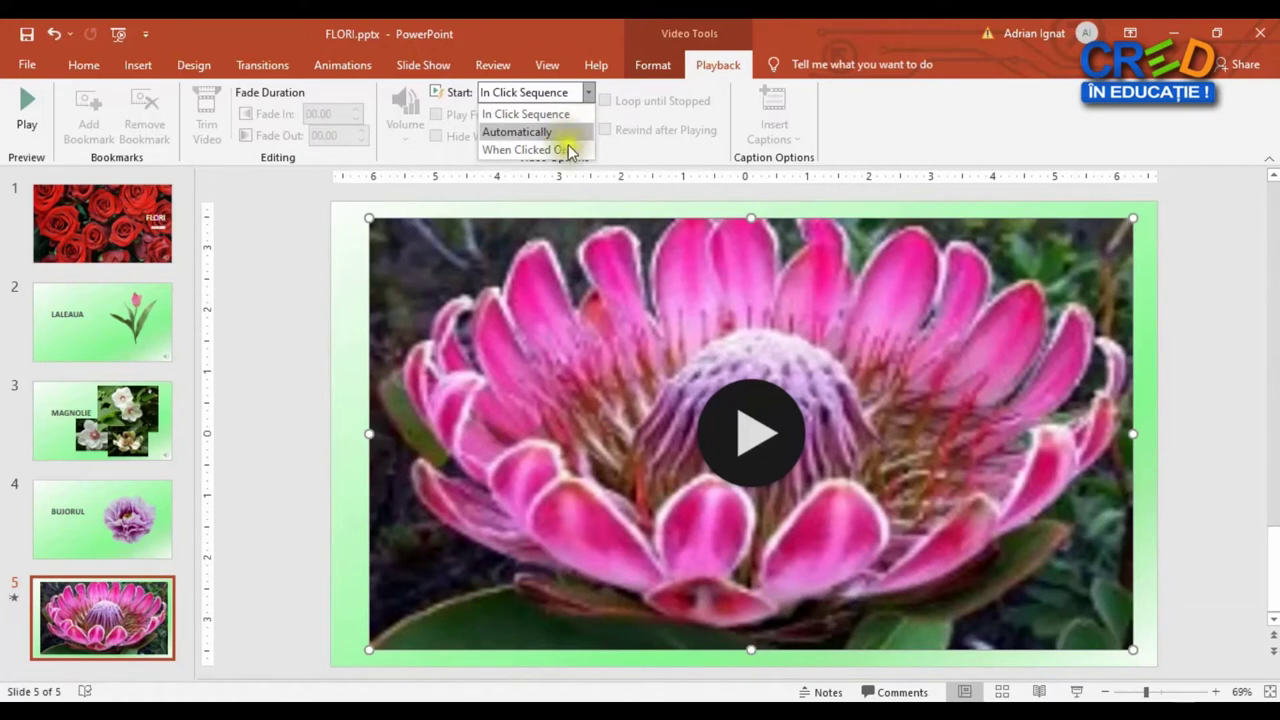
{"action": "left_click", "coordinate": [584, 152]}
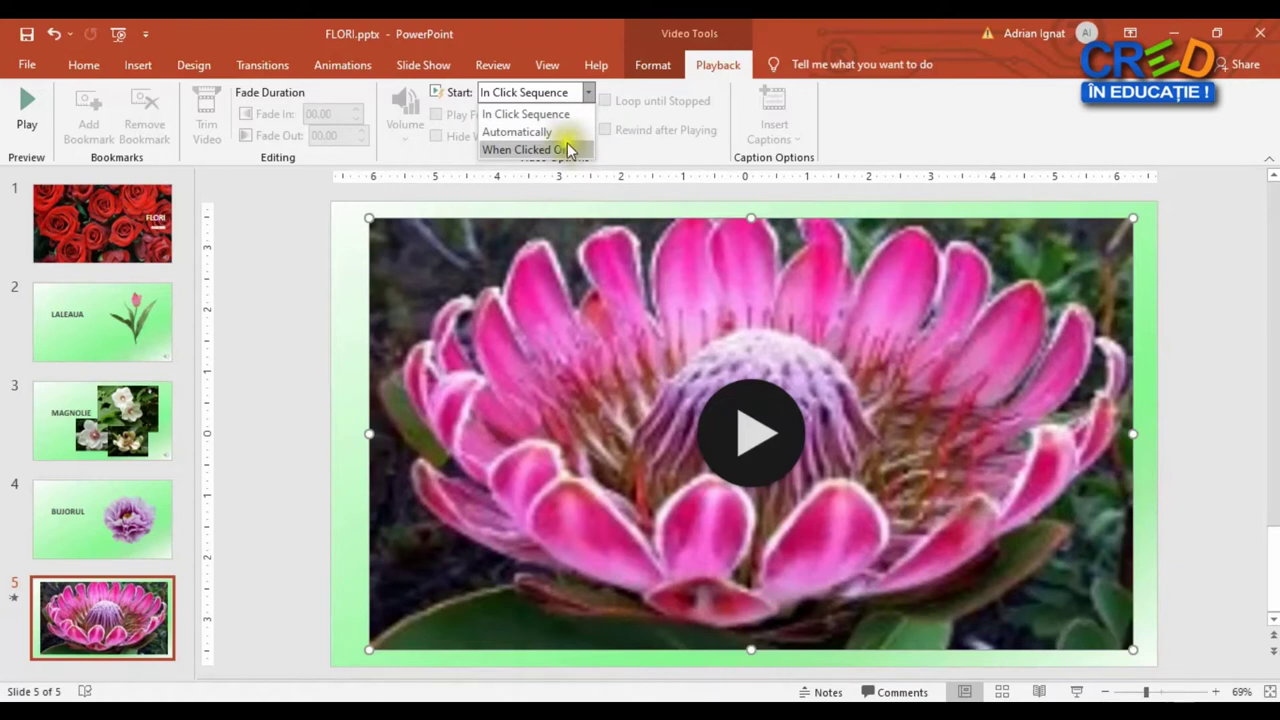
{"action": "left_click", "coordinate": [525, 135]}
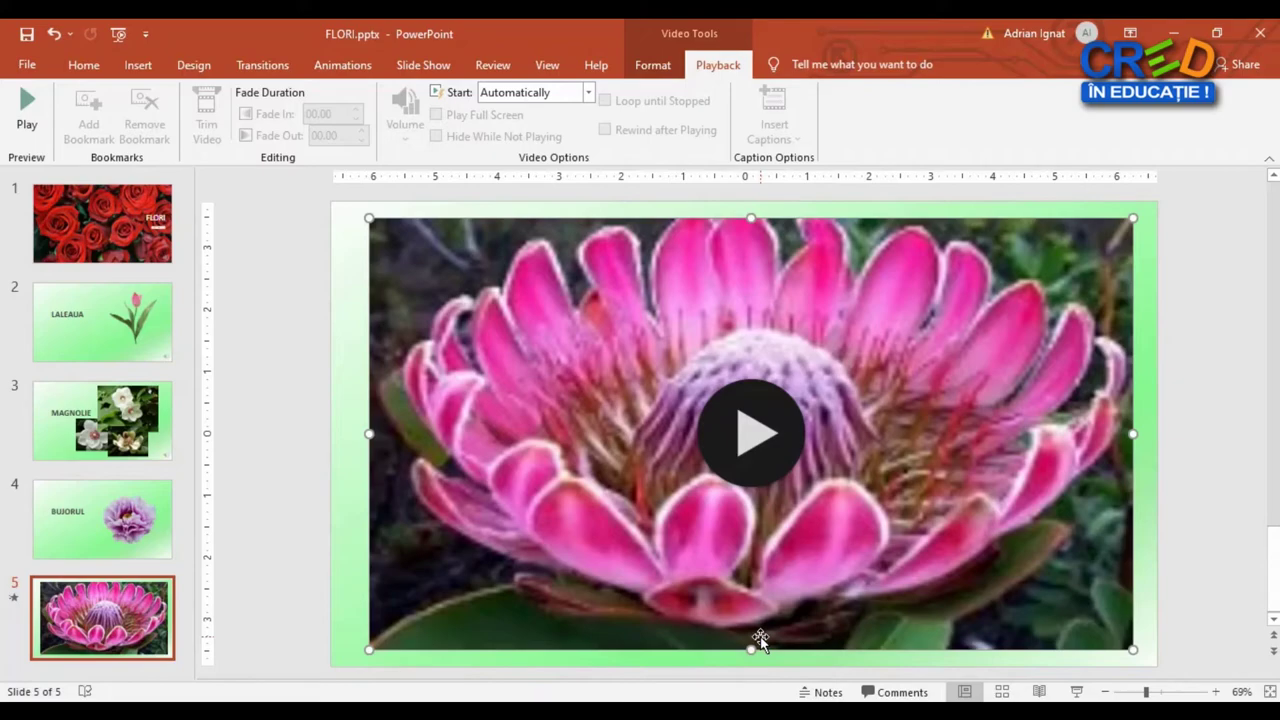
- Run the slide show with F5, then play the embedded flower video and skip ahead
{"action": "key", "text": "F5"}
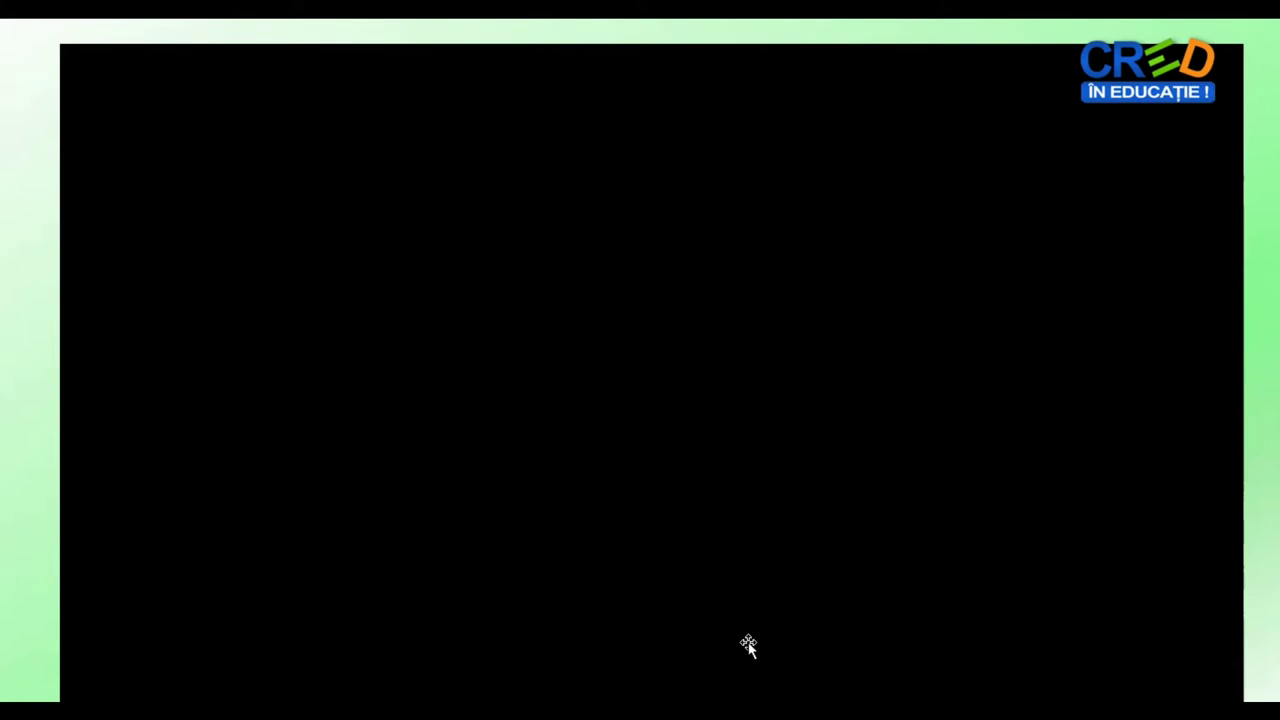
{"action": "left_click", "coordinate": [746, 622]}
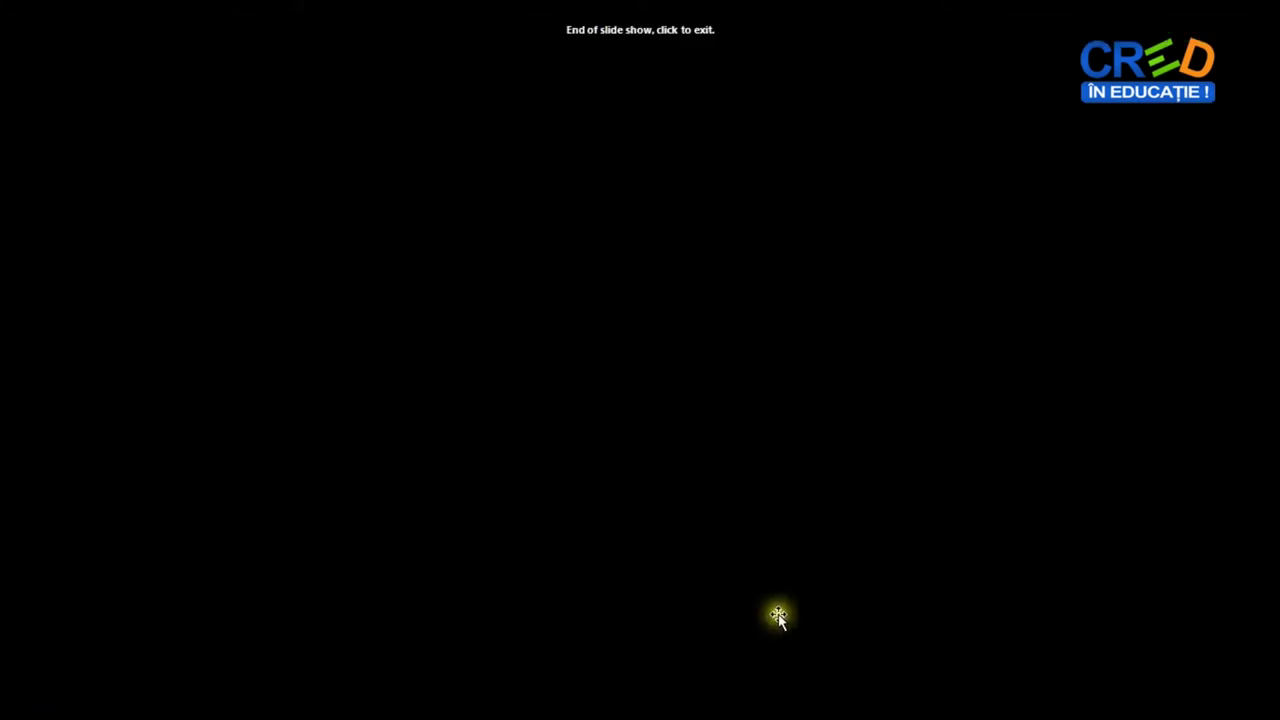
{"action": "left_click", "coordinate": [688, 470]}
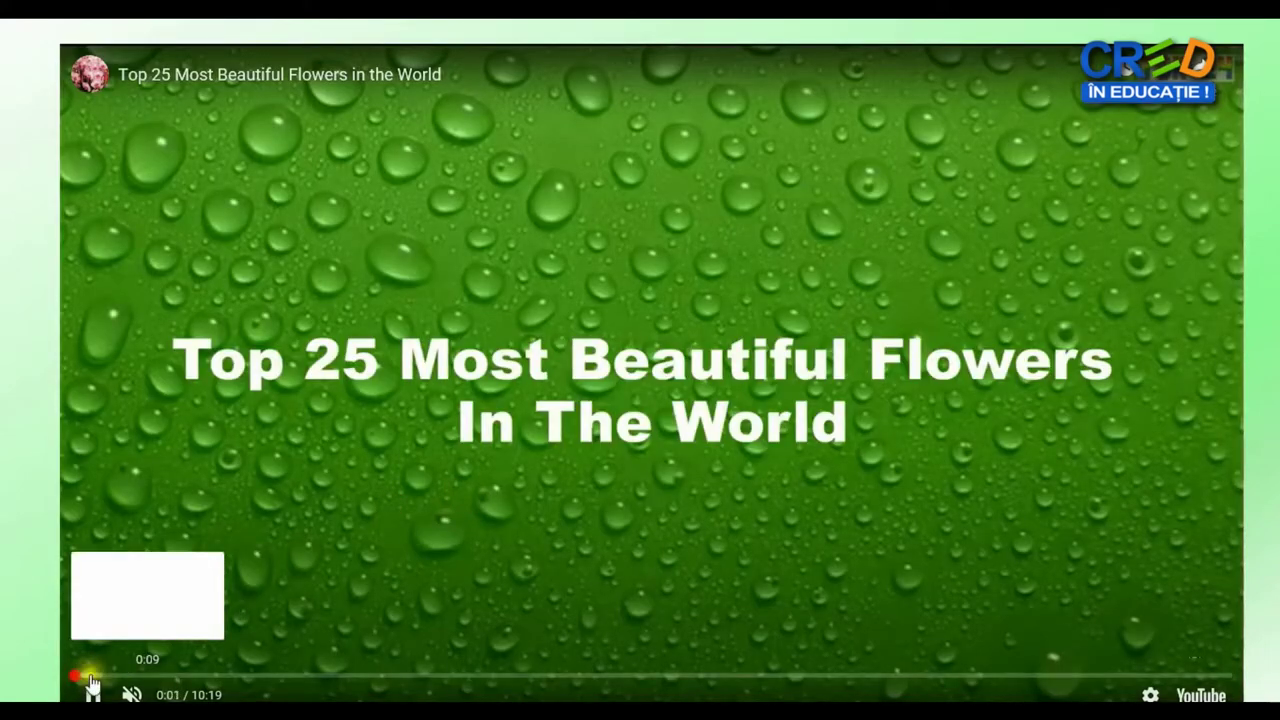
{"action": "left_click", "coordinate": [90, 682]}
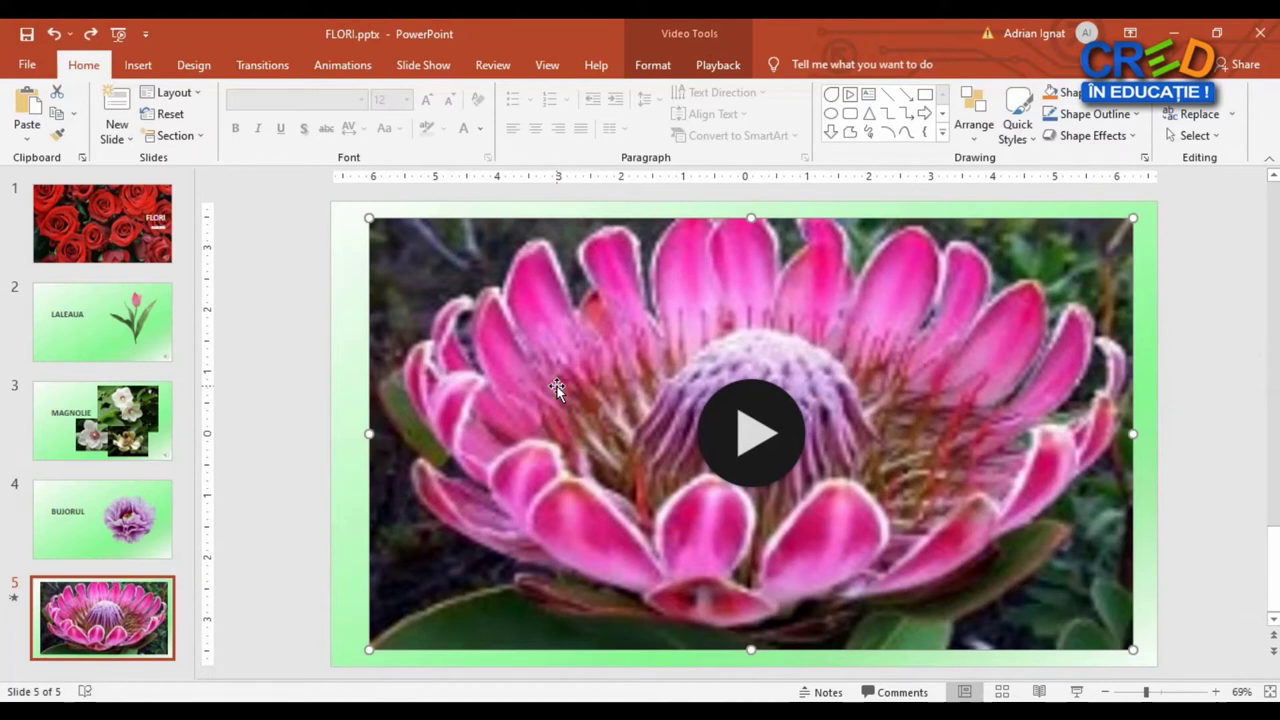
- Replace the online video with the local file Top 25 Most Beautiful Flowers in the Worl.avi, placed upper left
{"action": "key", "text": "Delete"}
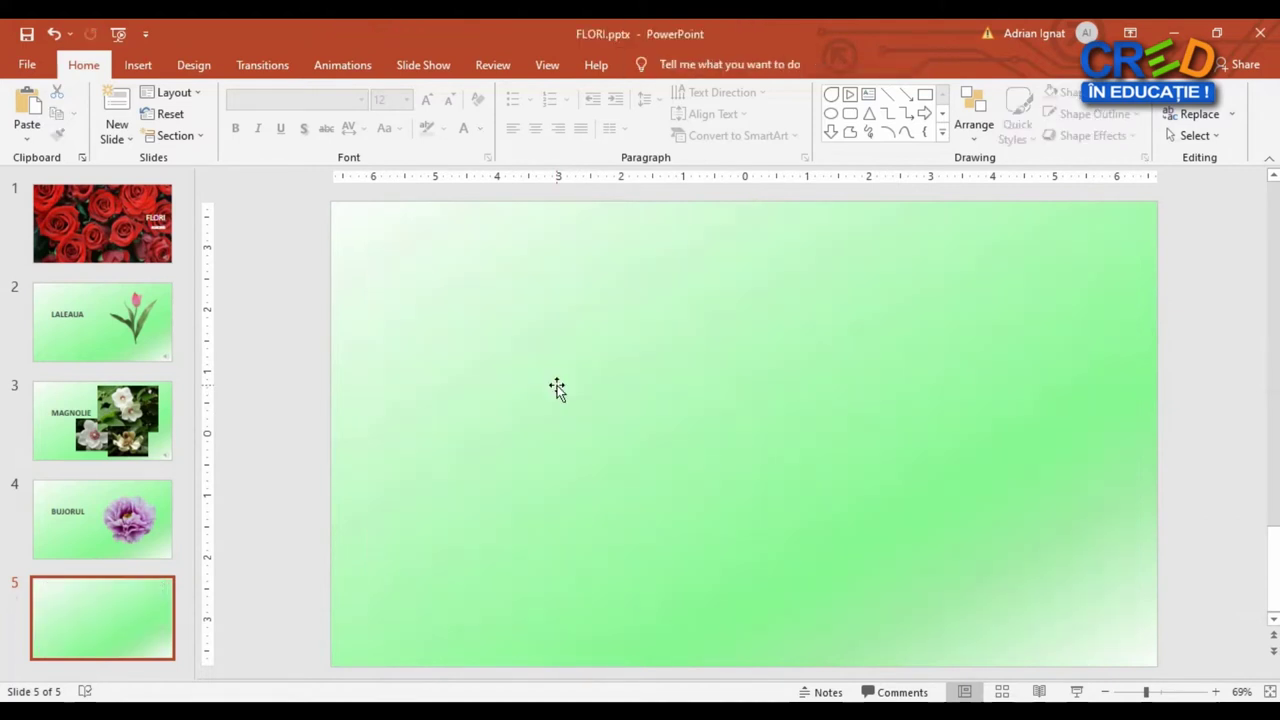
{"action": "left_click", "coordinate": [141, 67]}
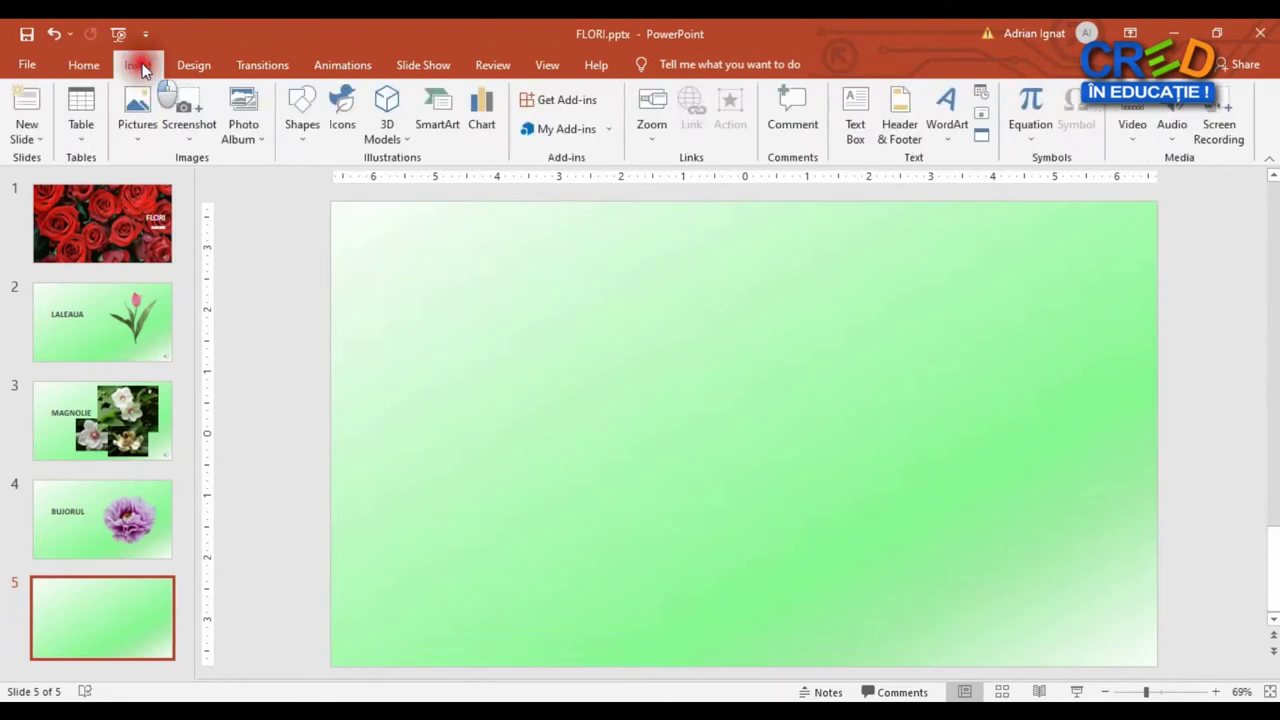
{"action": "left_click", "coordinate": [1145, 126]}
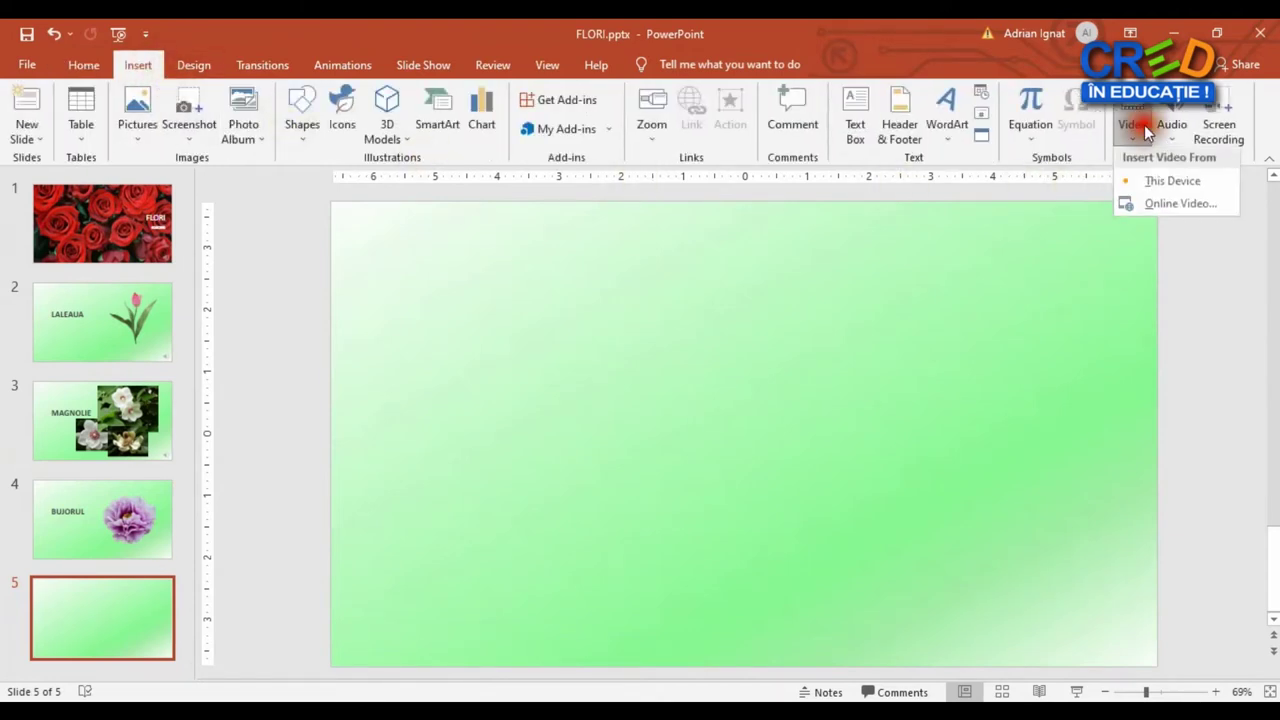
{"action": "left_click", "coordinate": [1198, 186]}
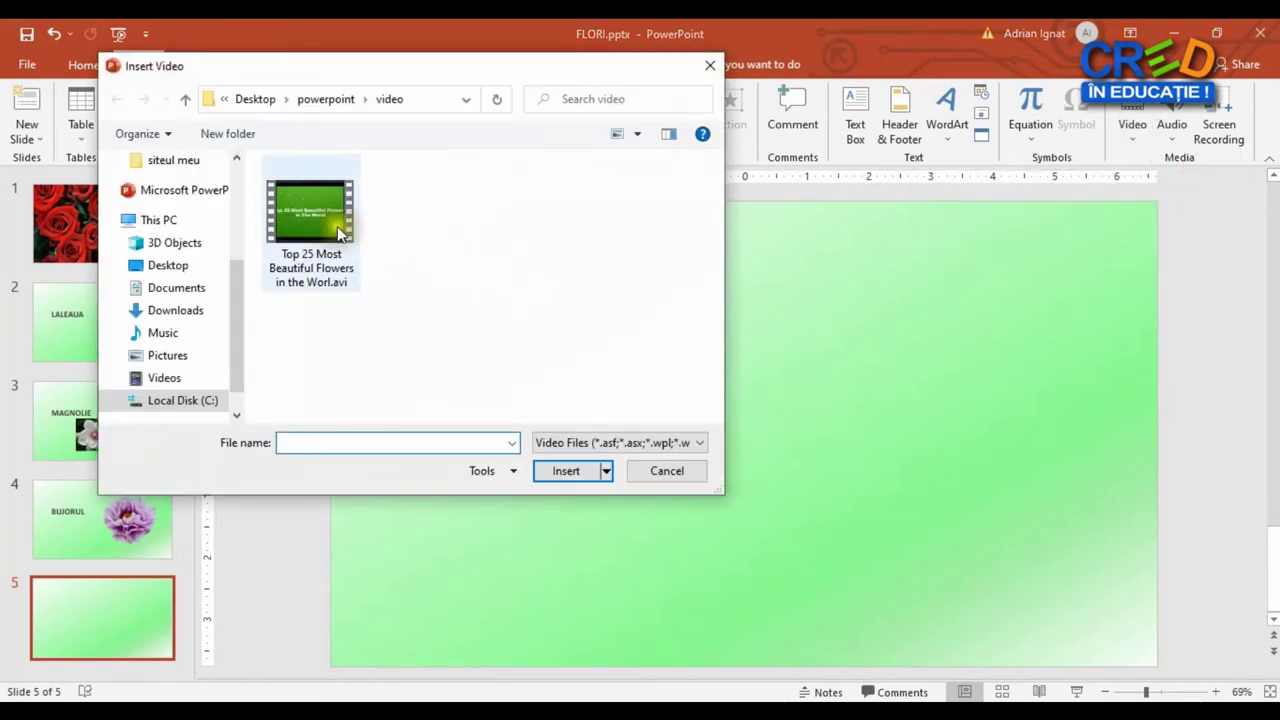
{"action": "left_click", "coordinate": [330, 225]}
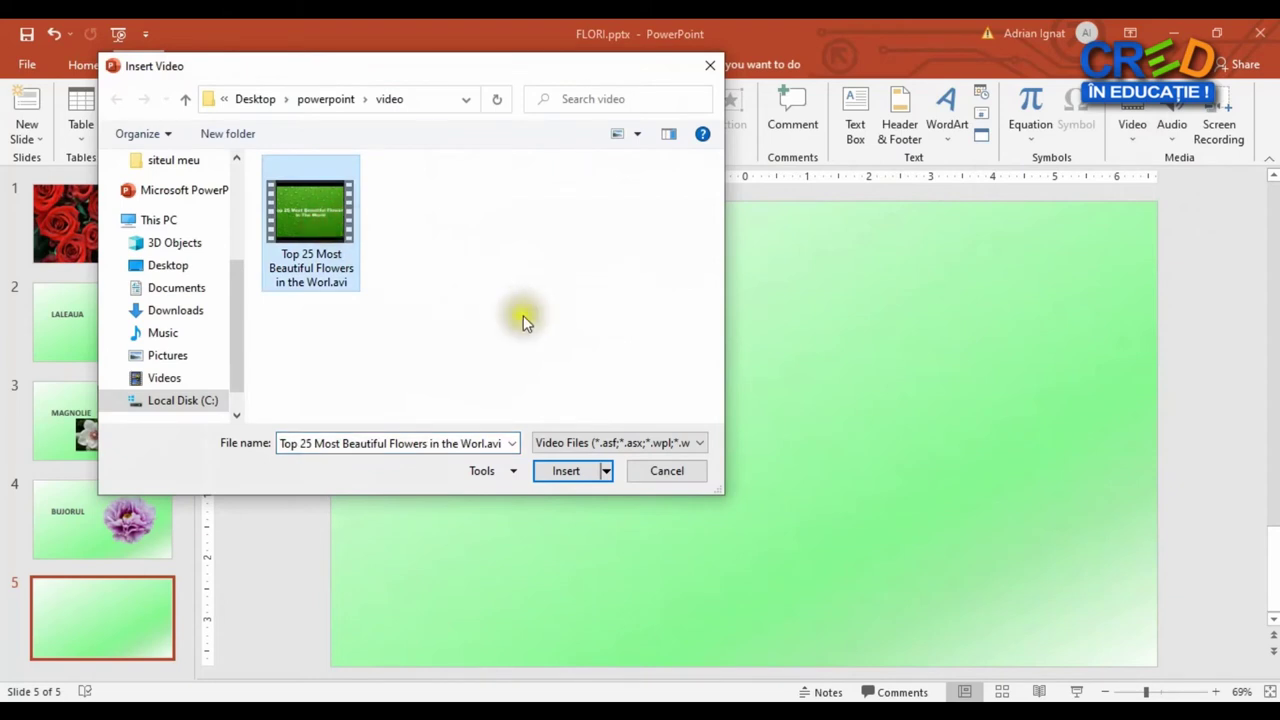
{"action": "left_click", "coordinate": [566, 472]}
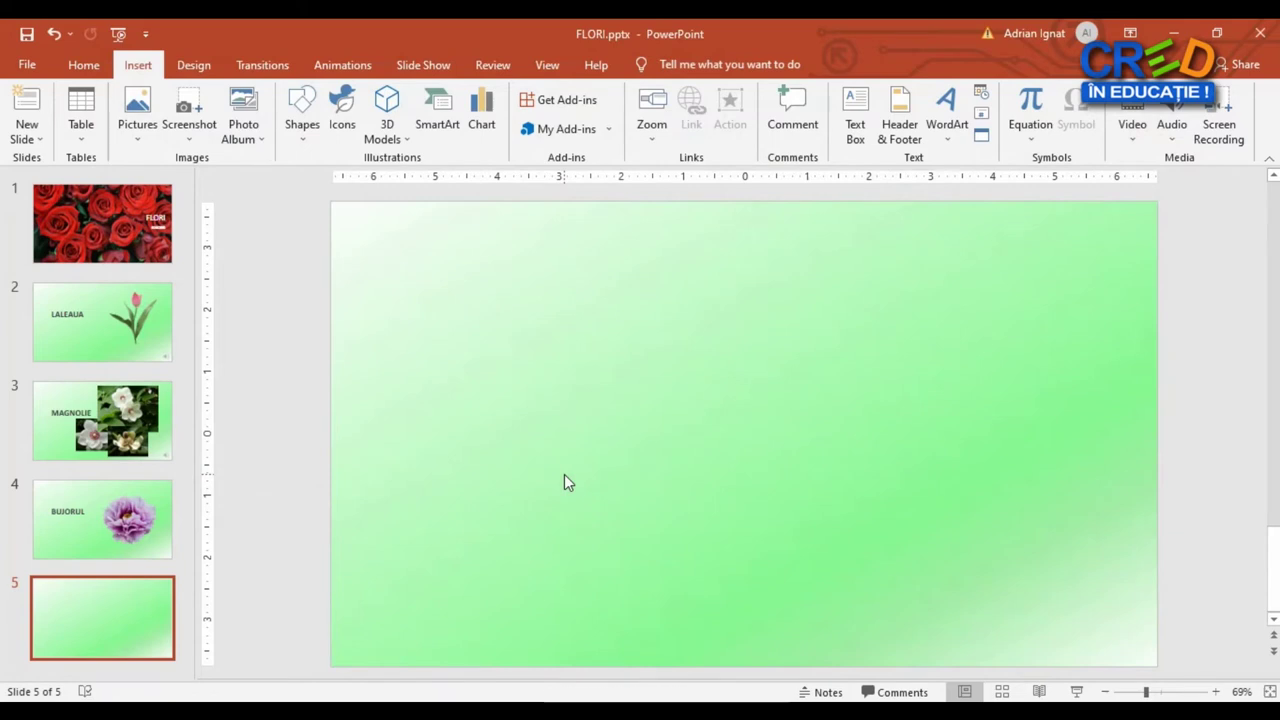
{"action": "left_click_drag", "start_coordinate": [619, 459], "coordinate": [506, 377]}
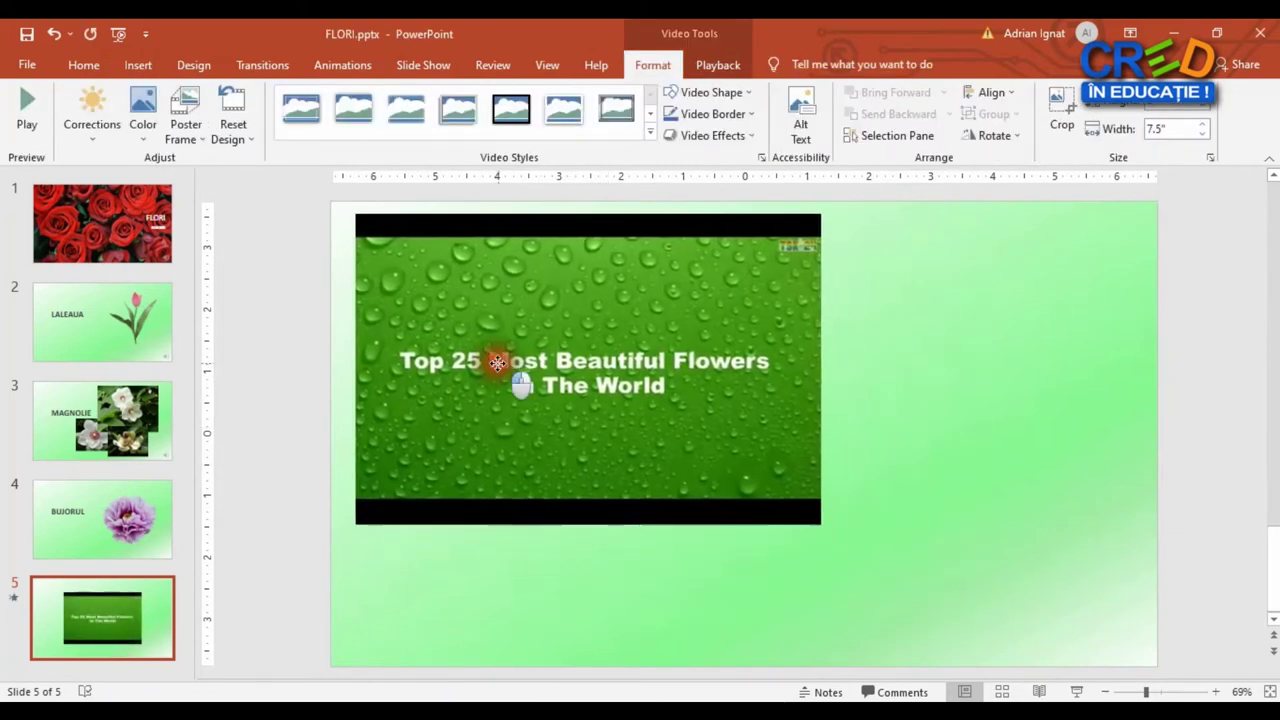
- Enlarge the local flower video to 10.67" wide and centre it horizontally
{"action": "left_click_drag", "start_coordinate": [506, 377], "coordinate": [508, 389]}
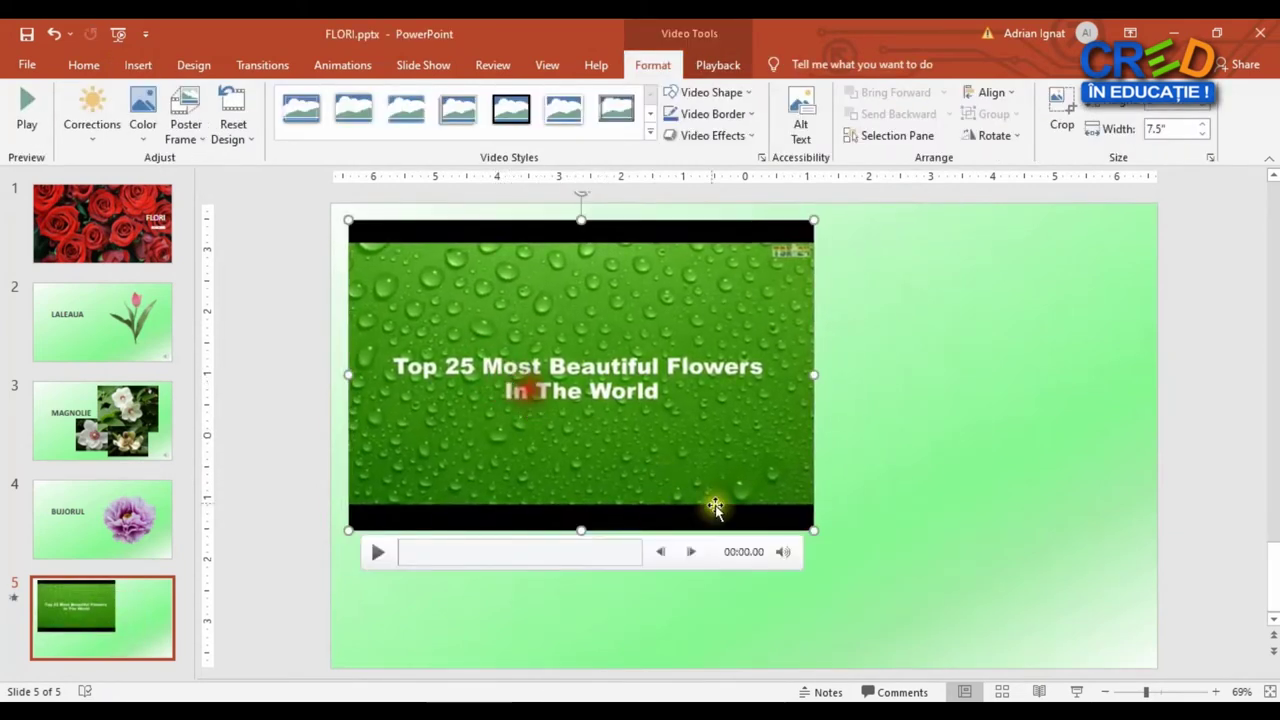
{"action": "left_click_drag", "start_coordinate": [825, 541], "coordinate": [1010, 660]}
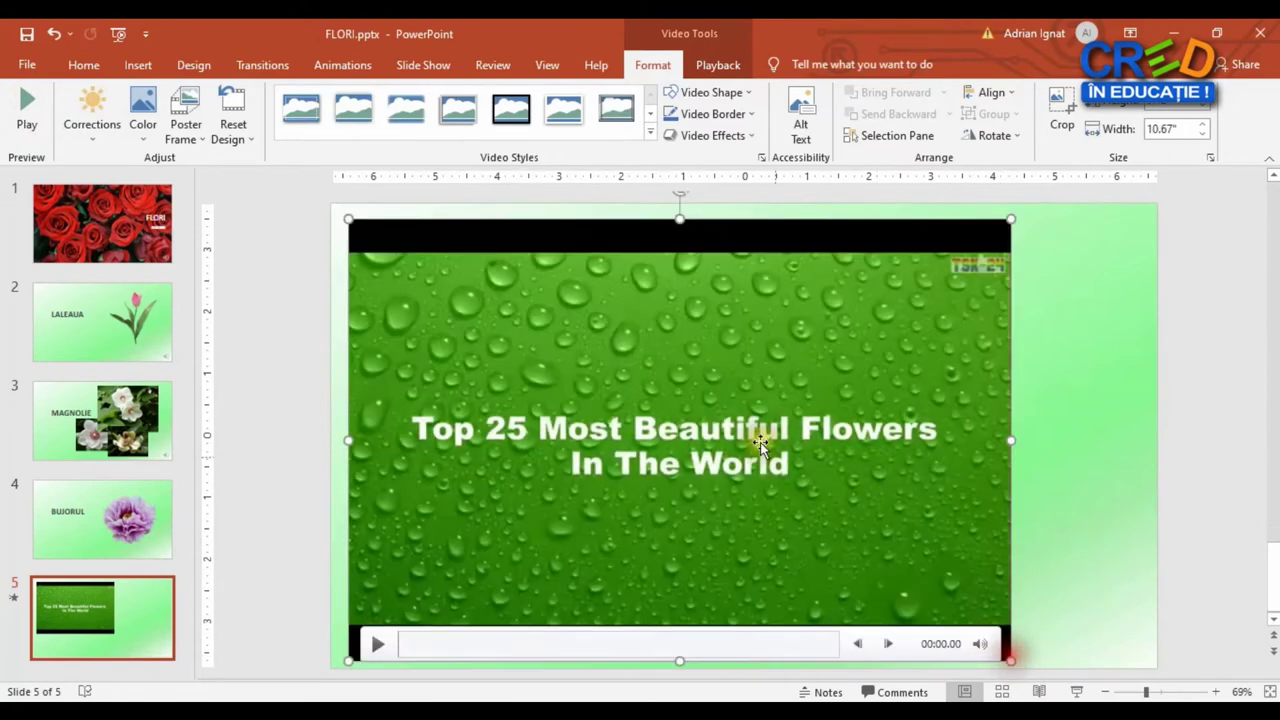
{"action": "left_click_drag", "start_coordinate": [760, 446], "coordinate": [796, 398]}
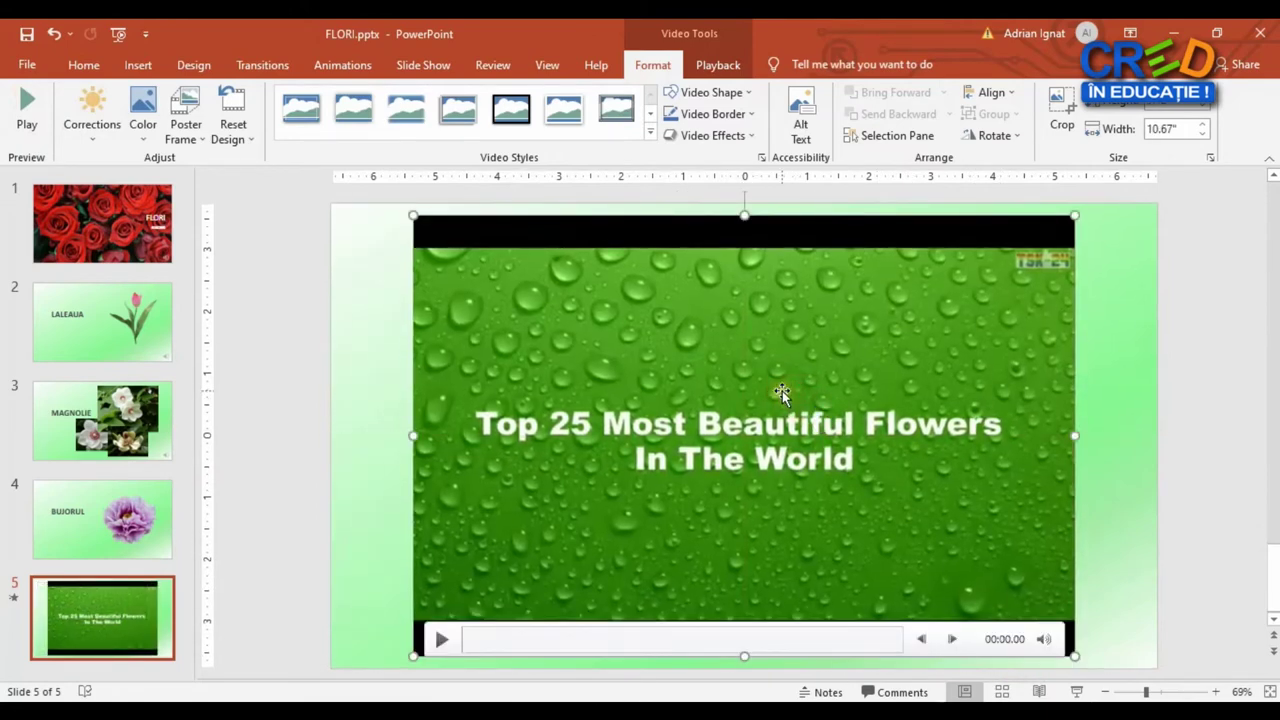
{"action": "left_click", "coordinate": [718, 64]}
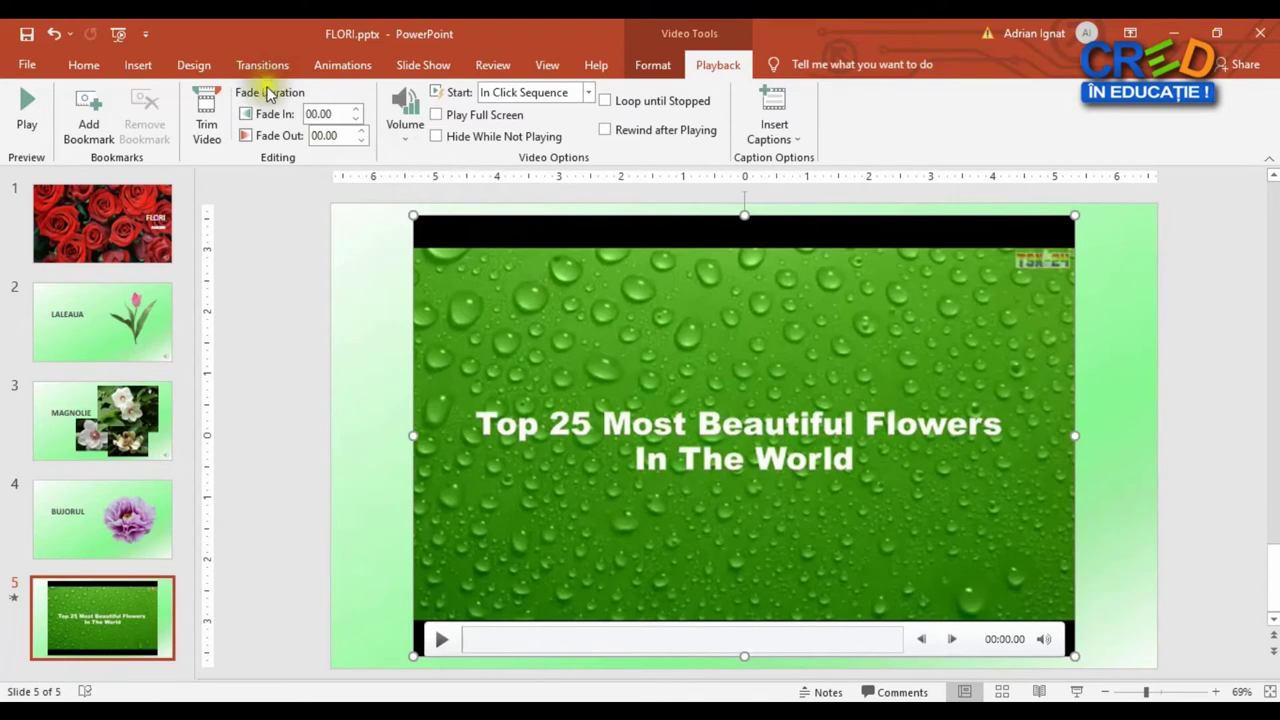
- Trim the flower video so it ends at 02:14.166
{"action": "left_click", "coordinate": [209, 142]}
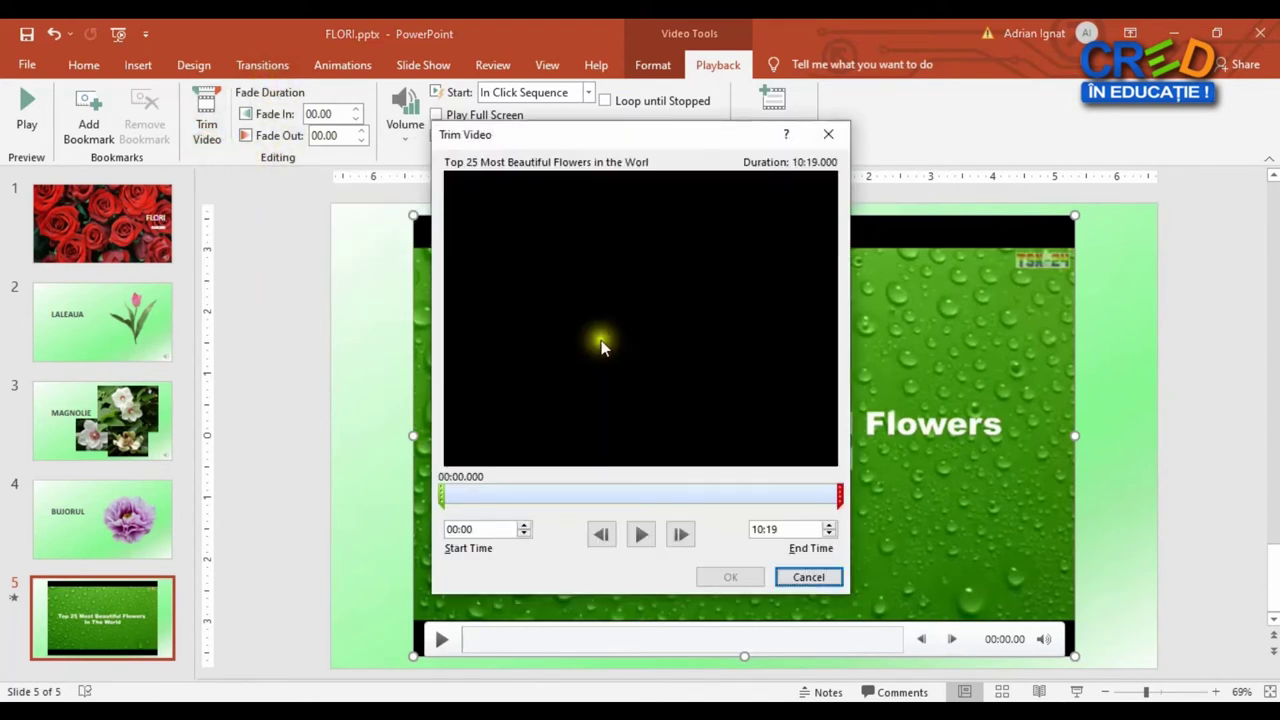
{"action": "left_click_drag", "start_coordinate": [840, 495], "coordinate": [530, 497]}
{"action": "left_click", "coordinate": [727, 576]}
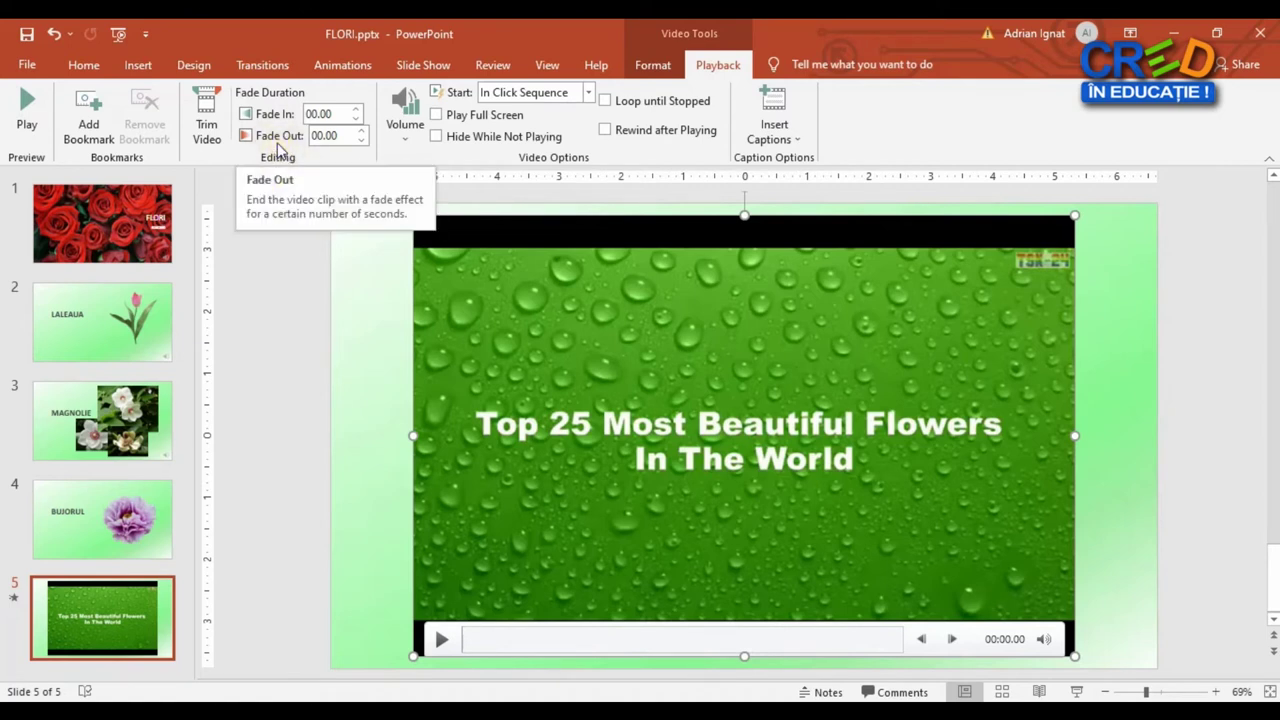
- Turn on Play Full Screen, Hide While Not Playing and Loop until Stopped for the video
{"action": "left_click", "coordinate": [495, 116]}
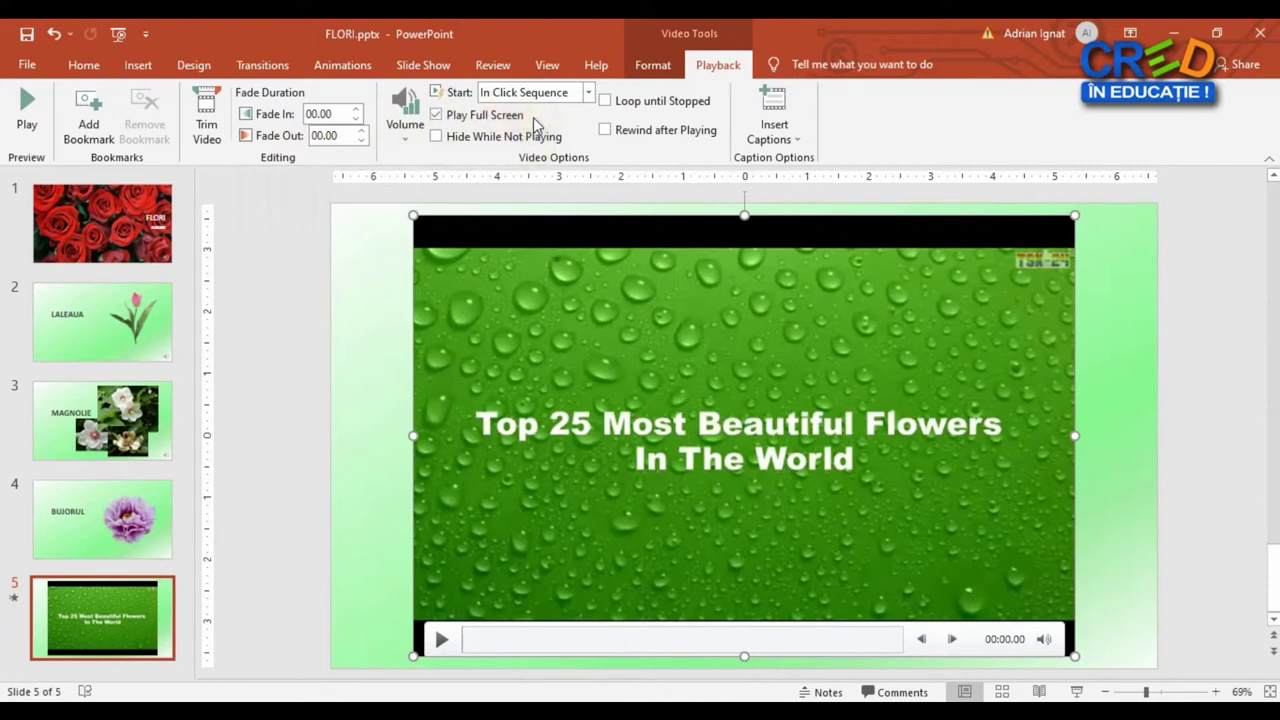
{"action": "left_click", "coordinate": [450, 144]}
{"action": "left_click", "coordinate": [622, 102]}
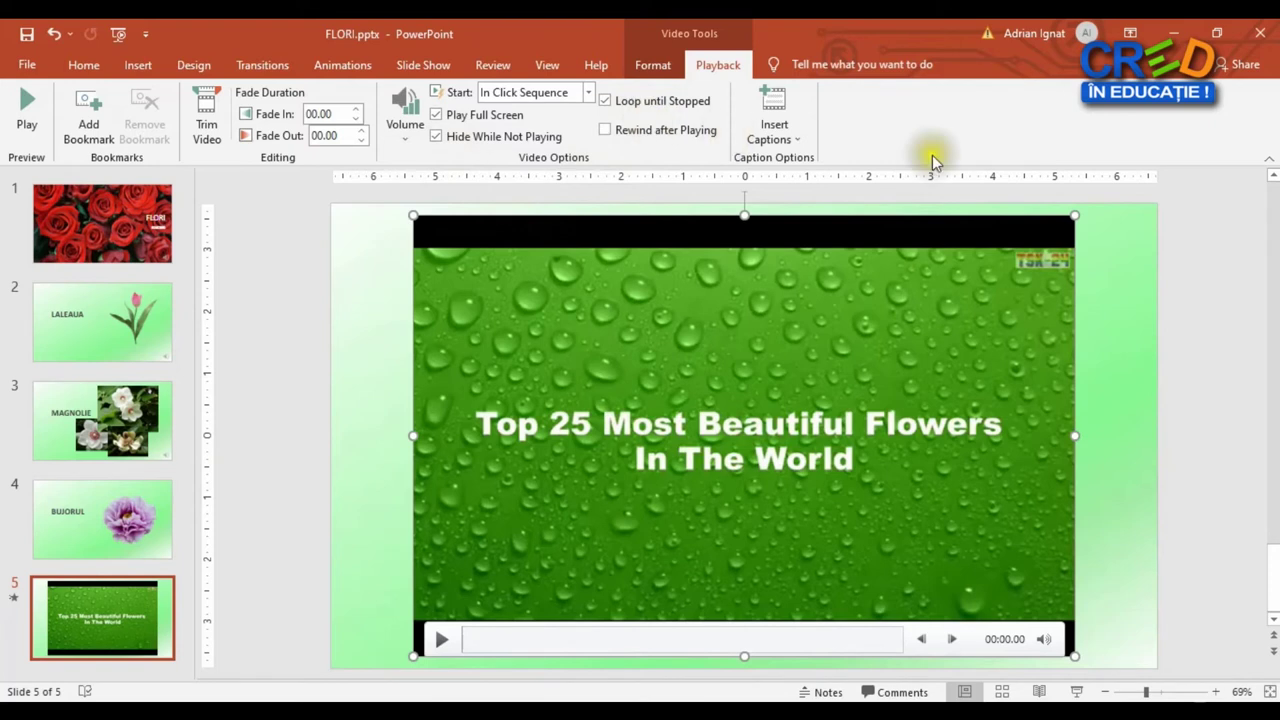
{"action": "left_click", "coordinate": [795, 138]}
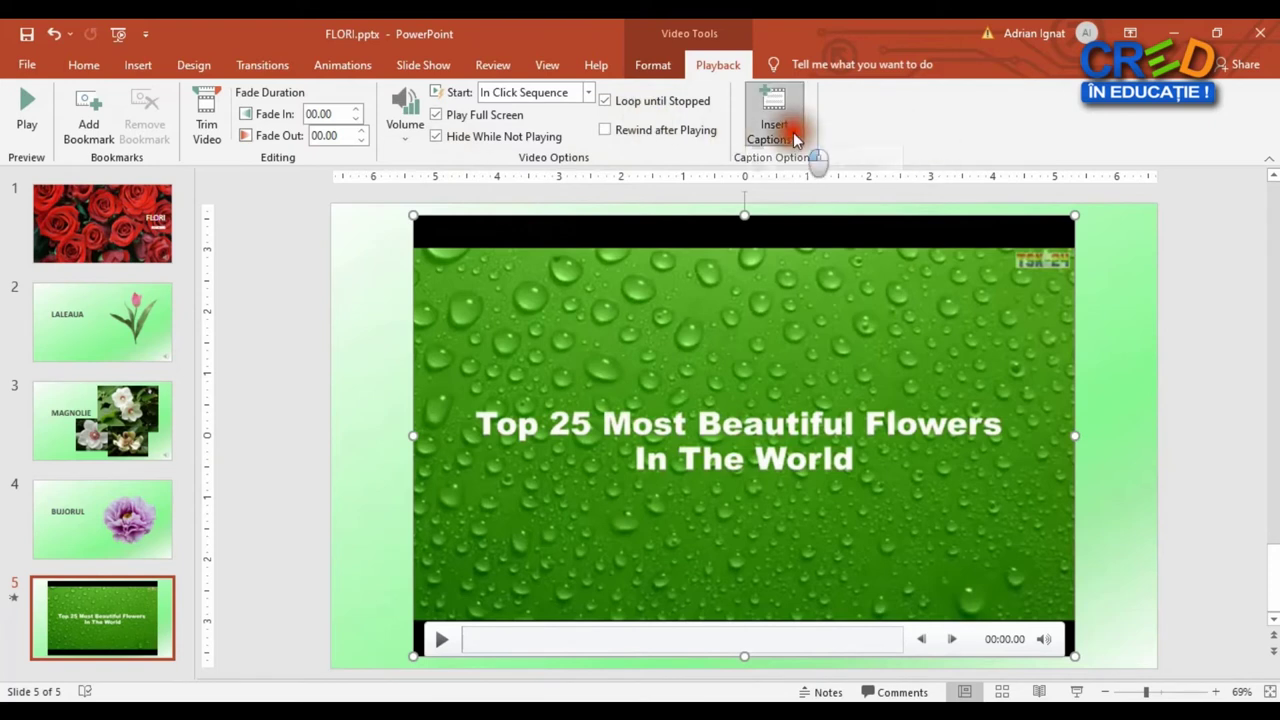
{"action": "left_click", "coordinate": [929, 143]}
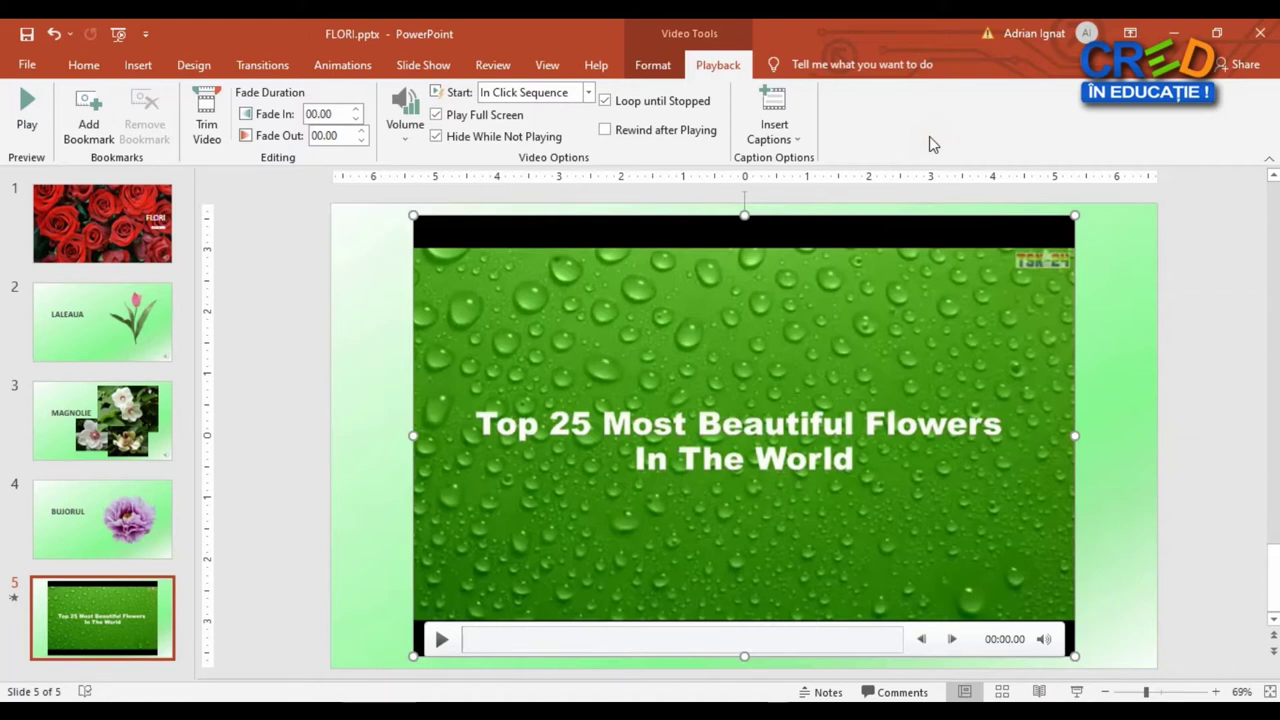
{"action": "left_click", "coordinate": [929, 143]}
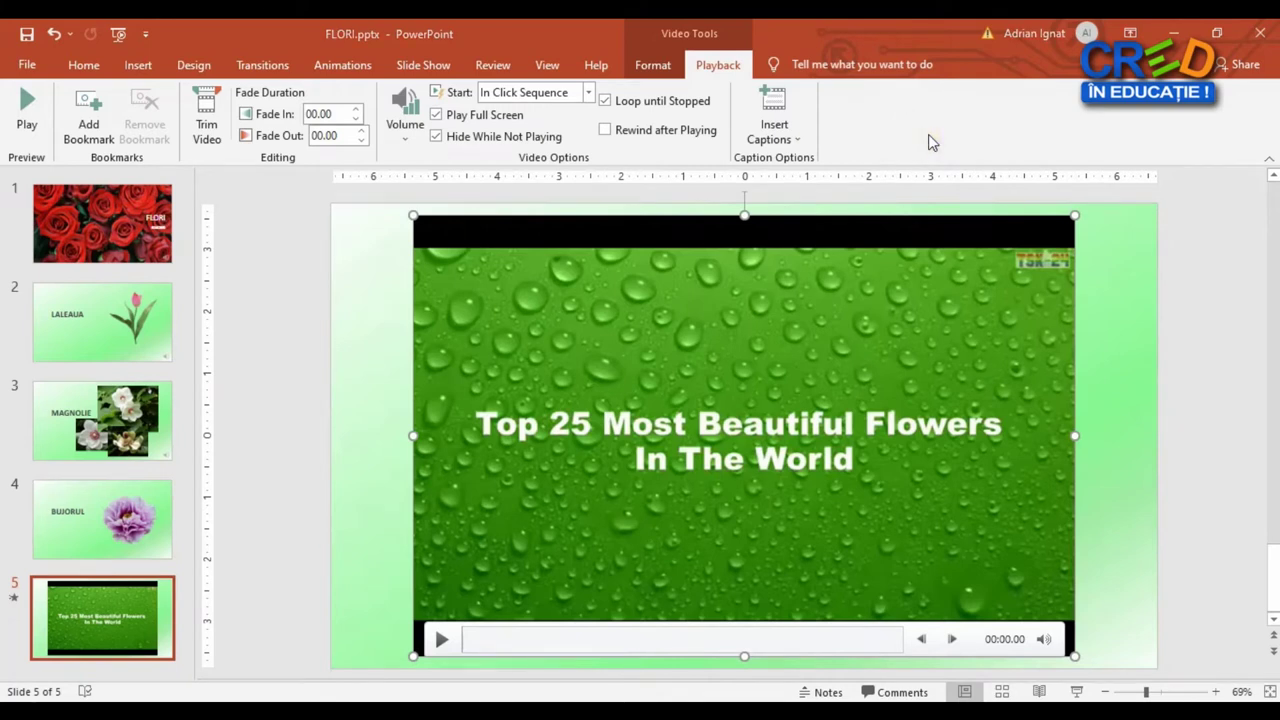
{"action": "key", "text": "F5"}
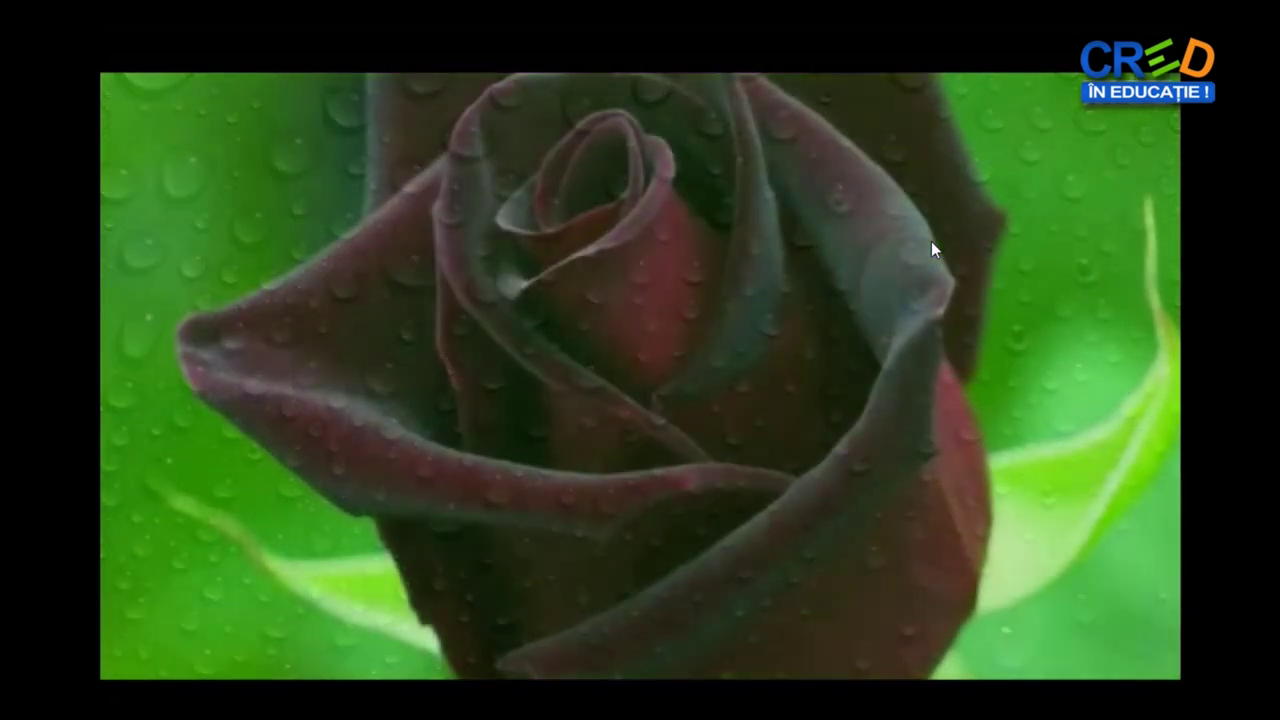
{"action": "key", "text": "Escape"}
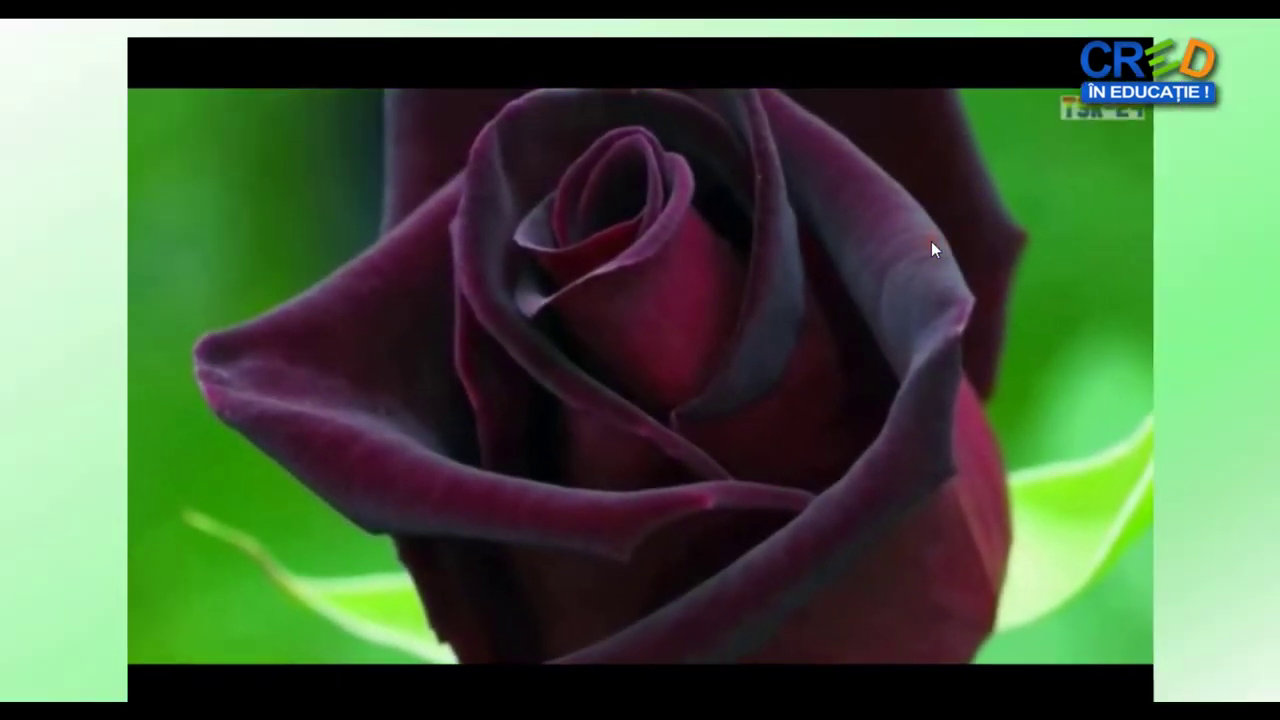
{"action": "left_click", "coordinate": [1095, 503]}
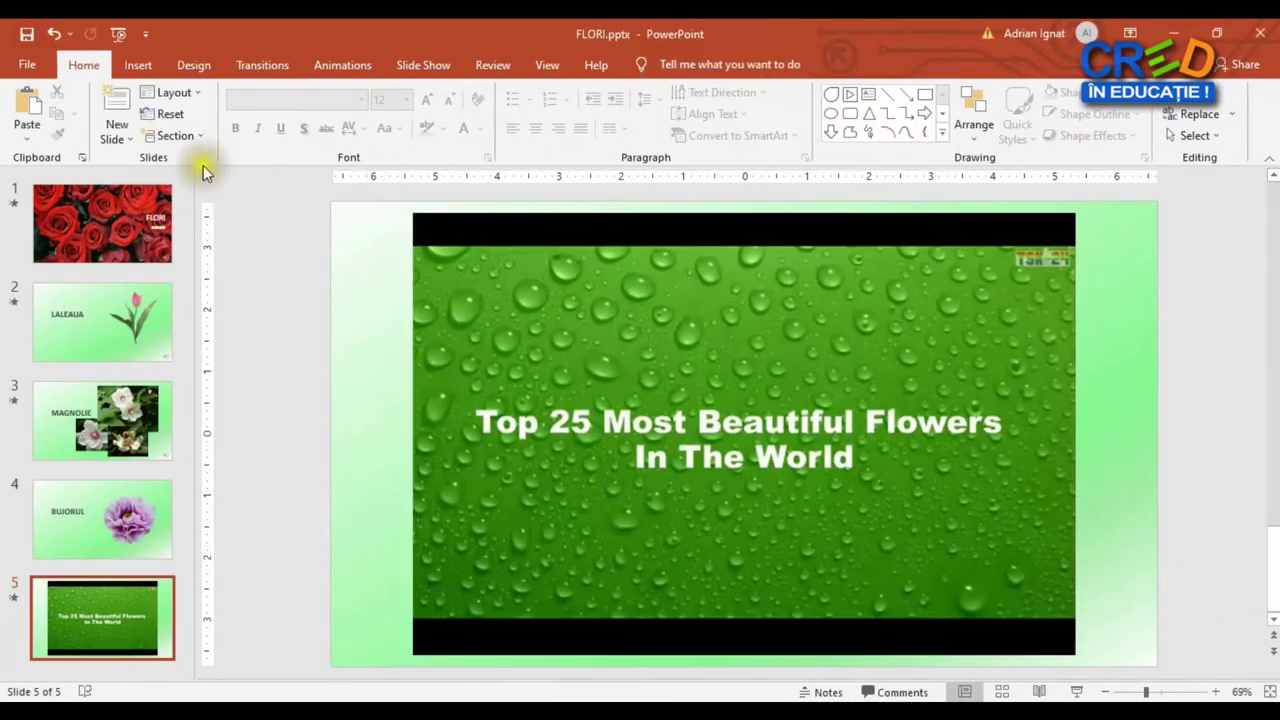
- Look over the Insert > Audio choices, then select the FLORI title slide (slide 1)
{"action": "left_click", "coordinate": [138, 65]}
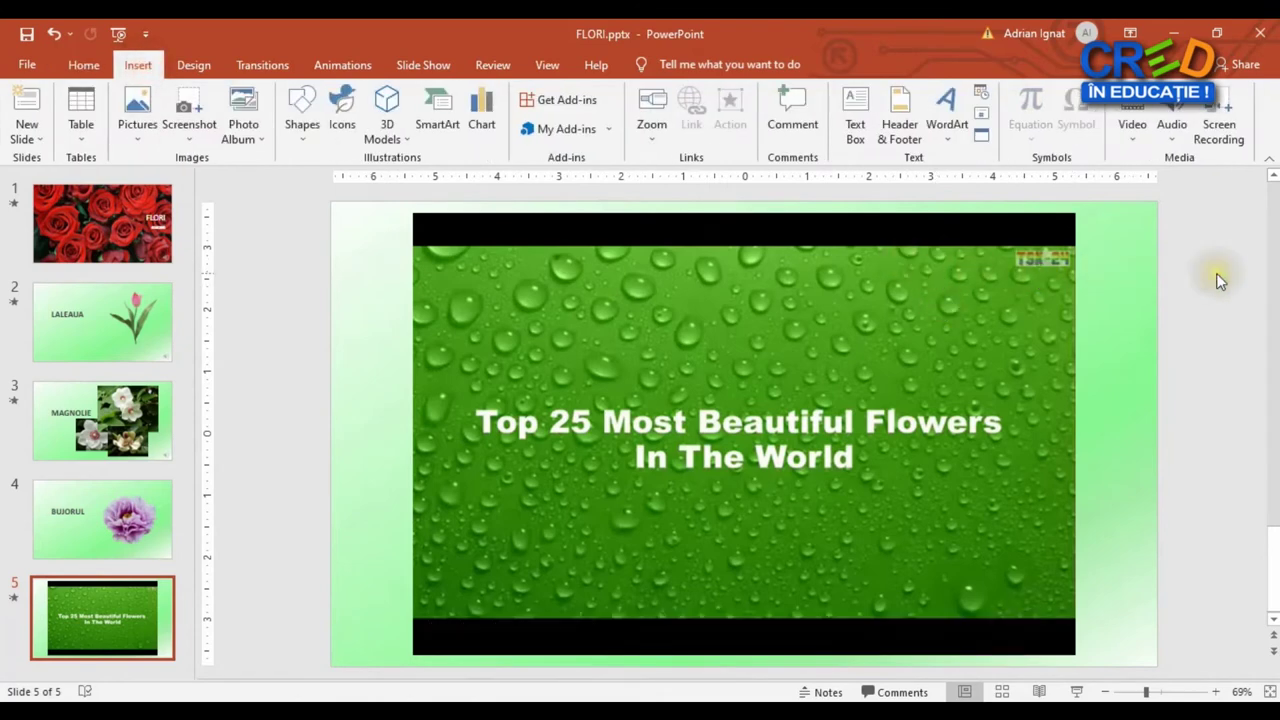
{"action": "left_click", "coordinate": [1172, 132]}
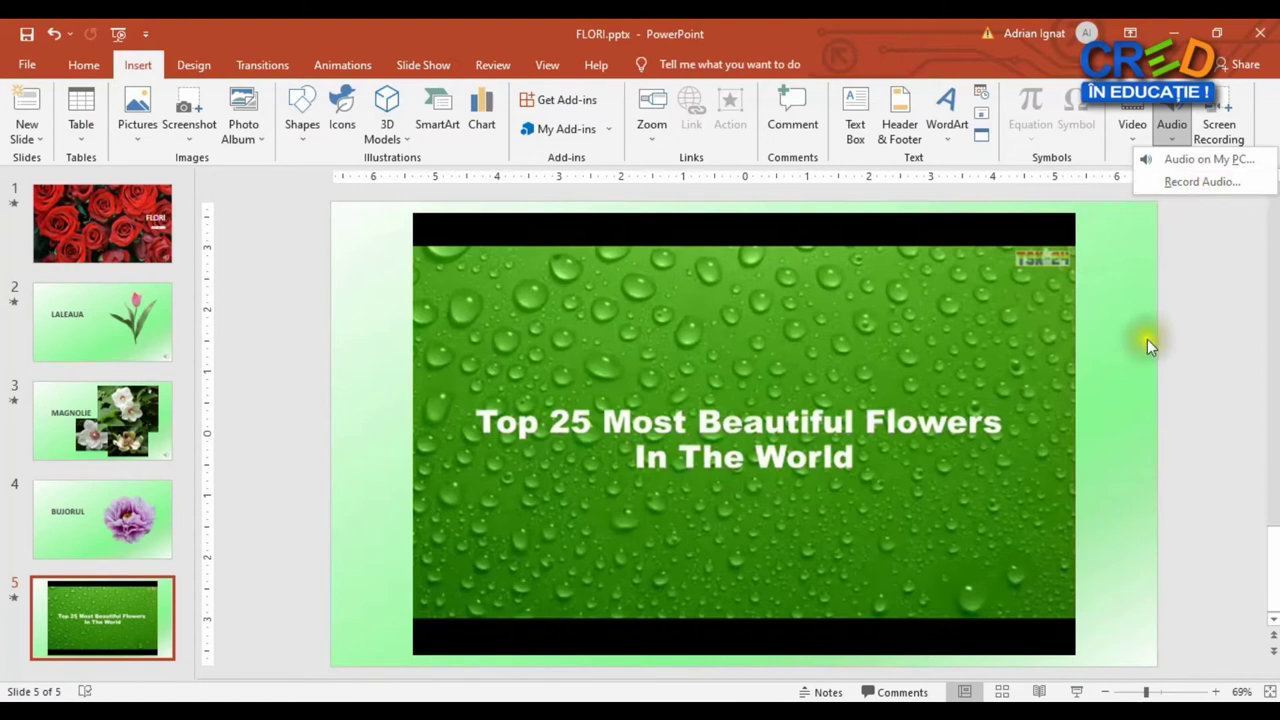
{"action": "left_click", "coordinate": [1179, 384]}
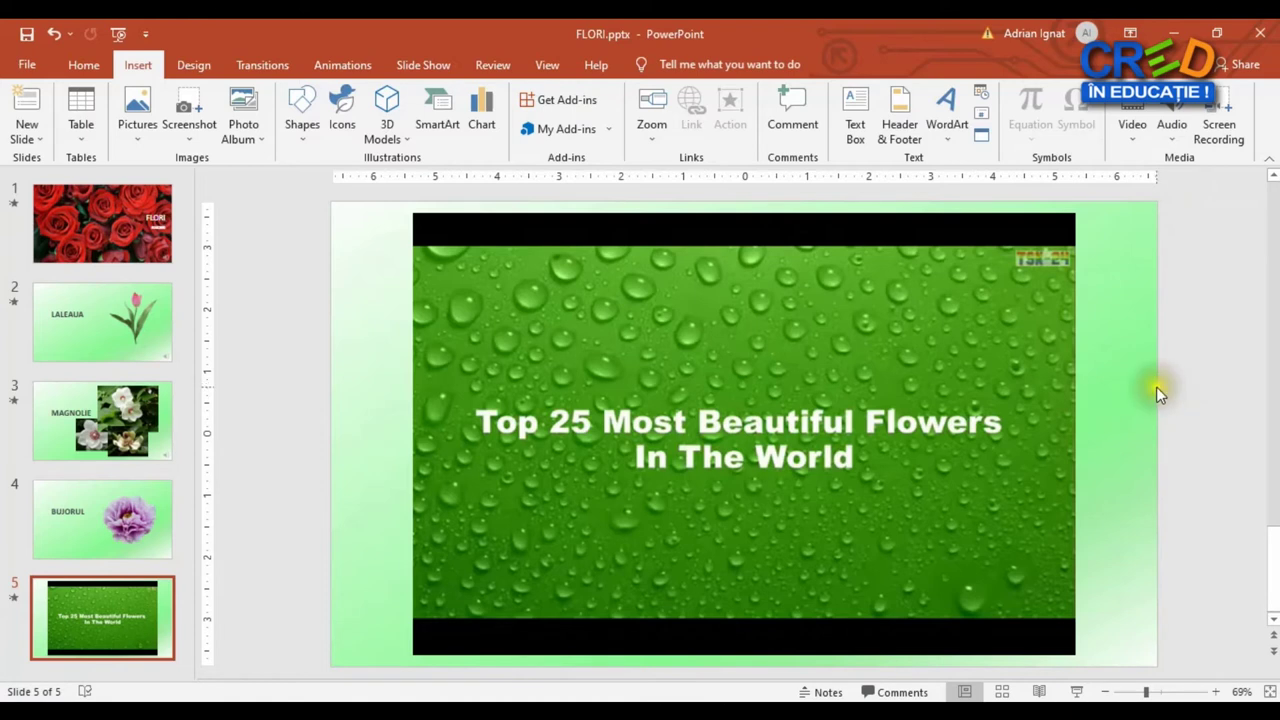
{"action": "mouse_move", "coordinate": [737, 433]}
{"action": "left_click", "coordinate": [102, 231]}
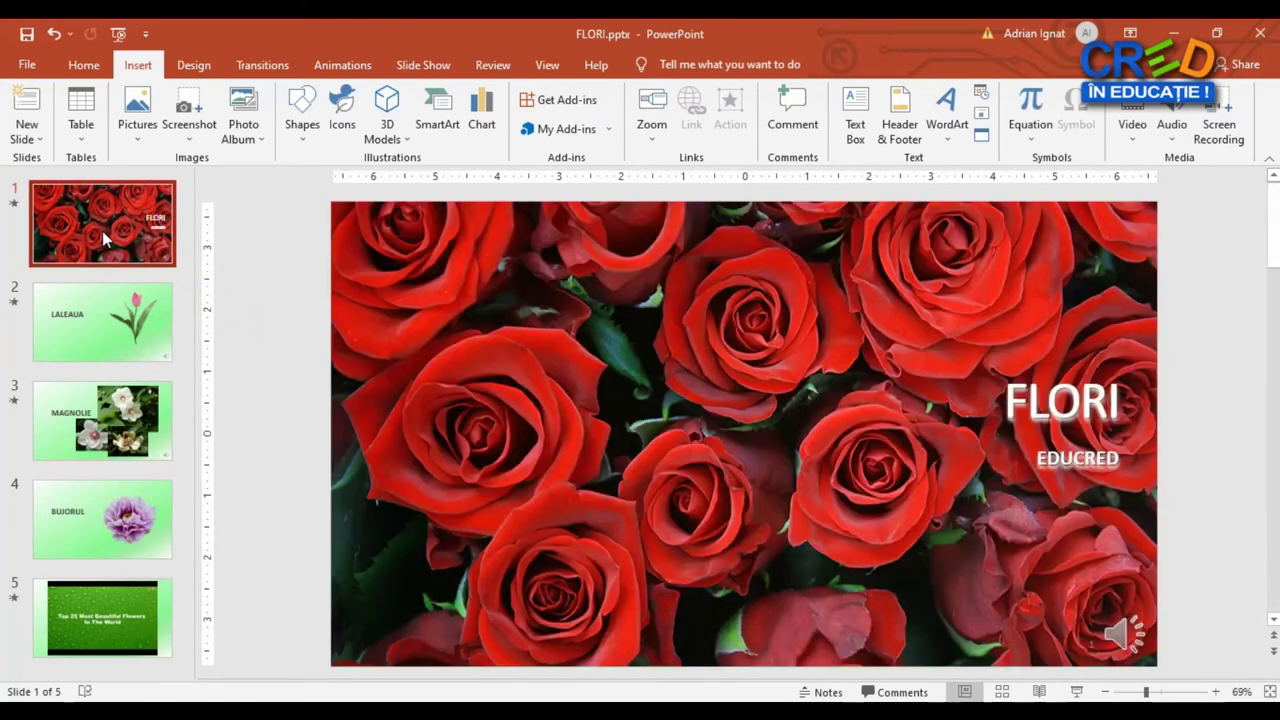
- Insert the track Lights - Patrick Patrikios.mp3 from the PC onto slide 1
{"action": "left_click", "coordinate": [1180, 132]}
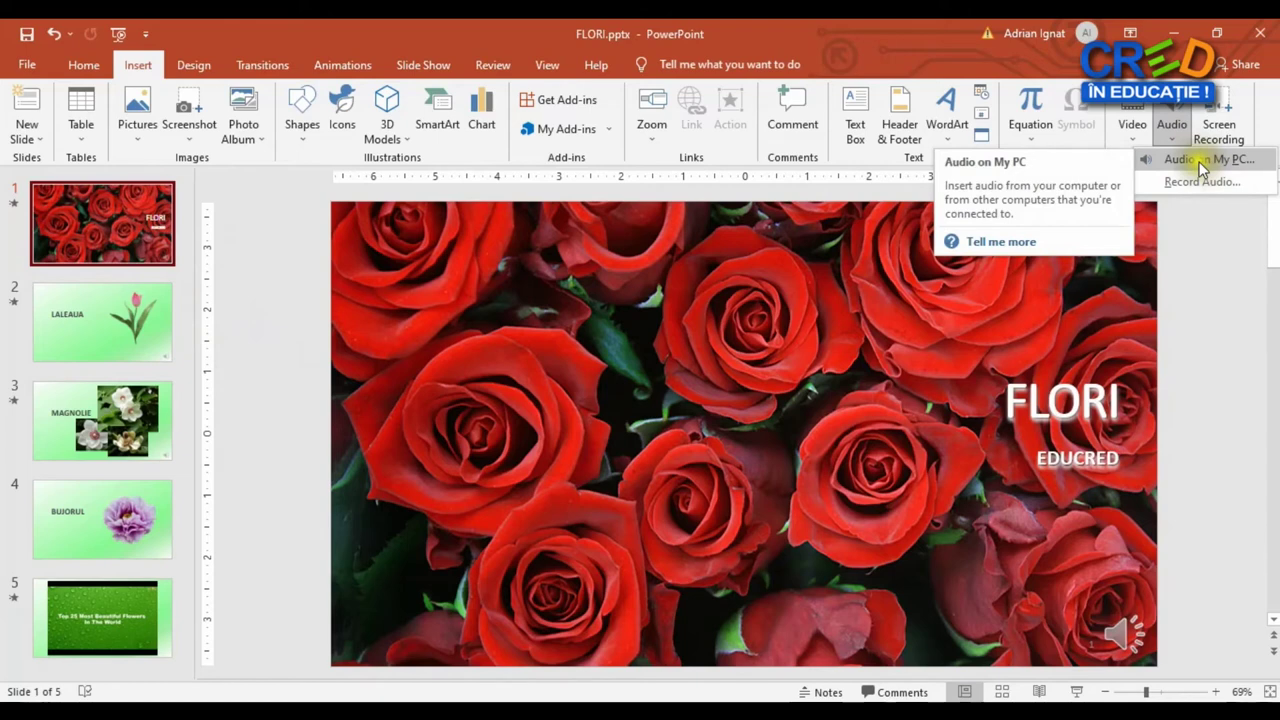
{"action": "left_click", "coordinate": [1221, 161]}
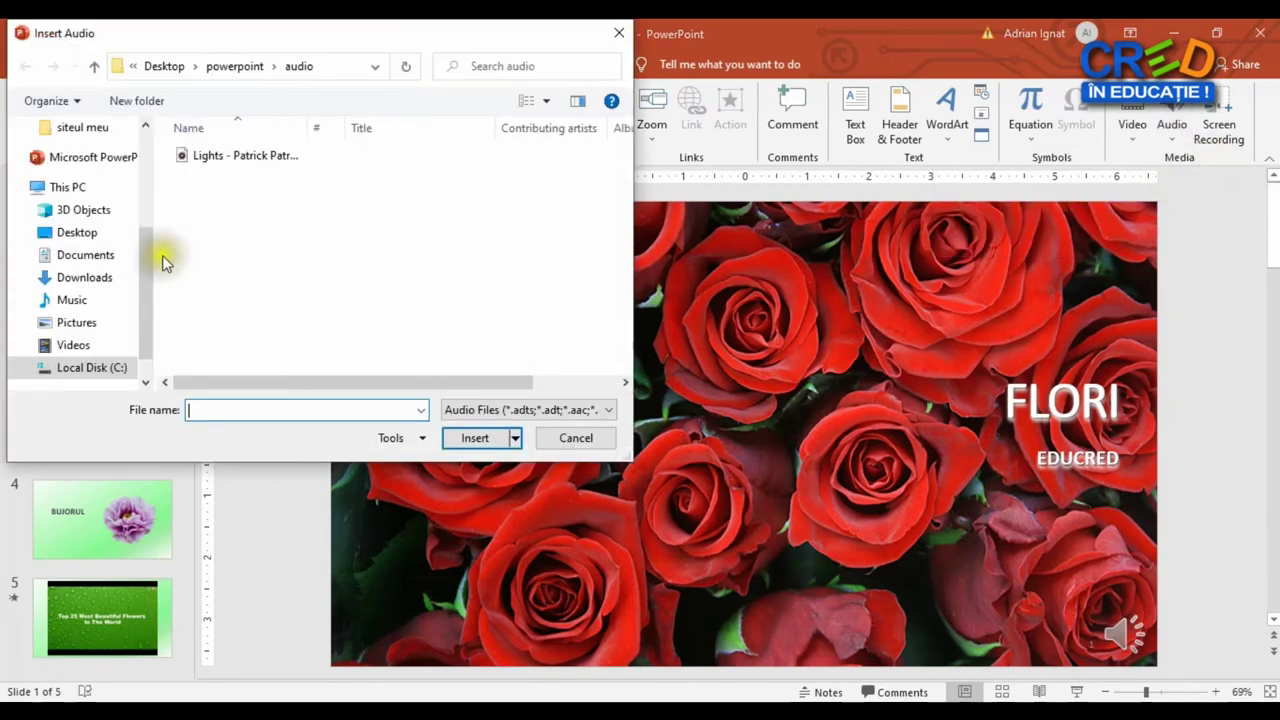
{"action": "left_click", "coordinate": [243, 153]}
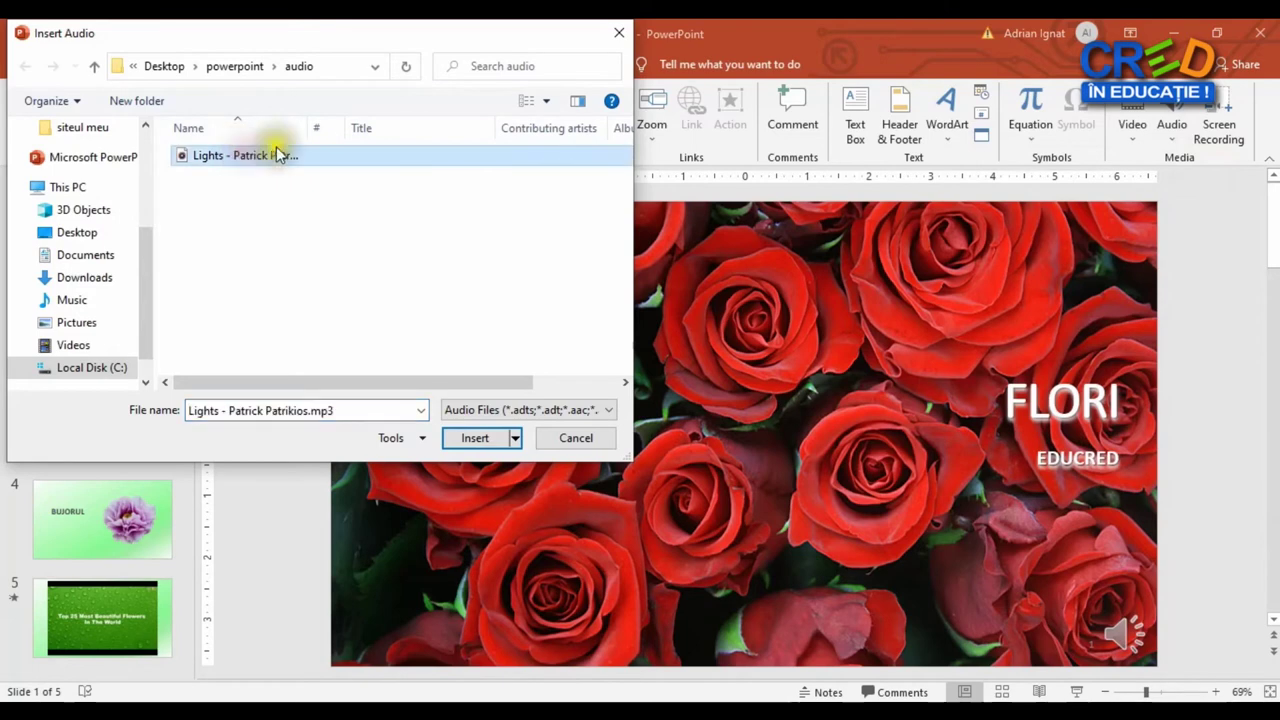
{"action": "left_click_drag", "start_coordinate": [329, 32], "coordinate": [349, 44]}
{"action": "left_click", "coordinate": [495, 450]}
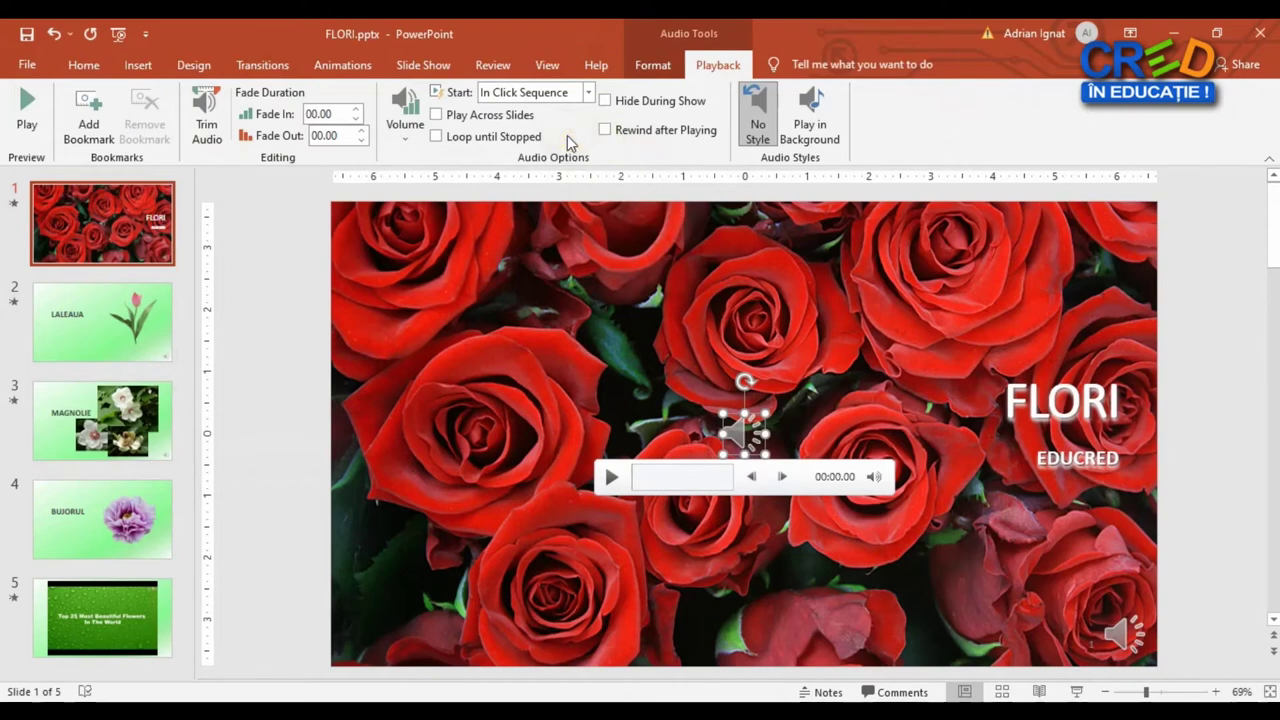
- Set the music to start Automatically, play across slides and loop until stopped
{"action": "left_click", "coordinate": [590, 93]}
{"action": "left_click", "coordinate": [540, 133]}
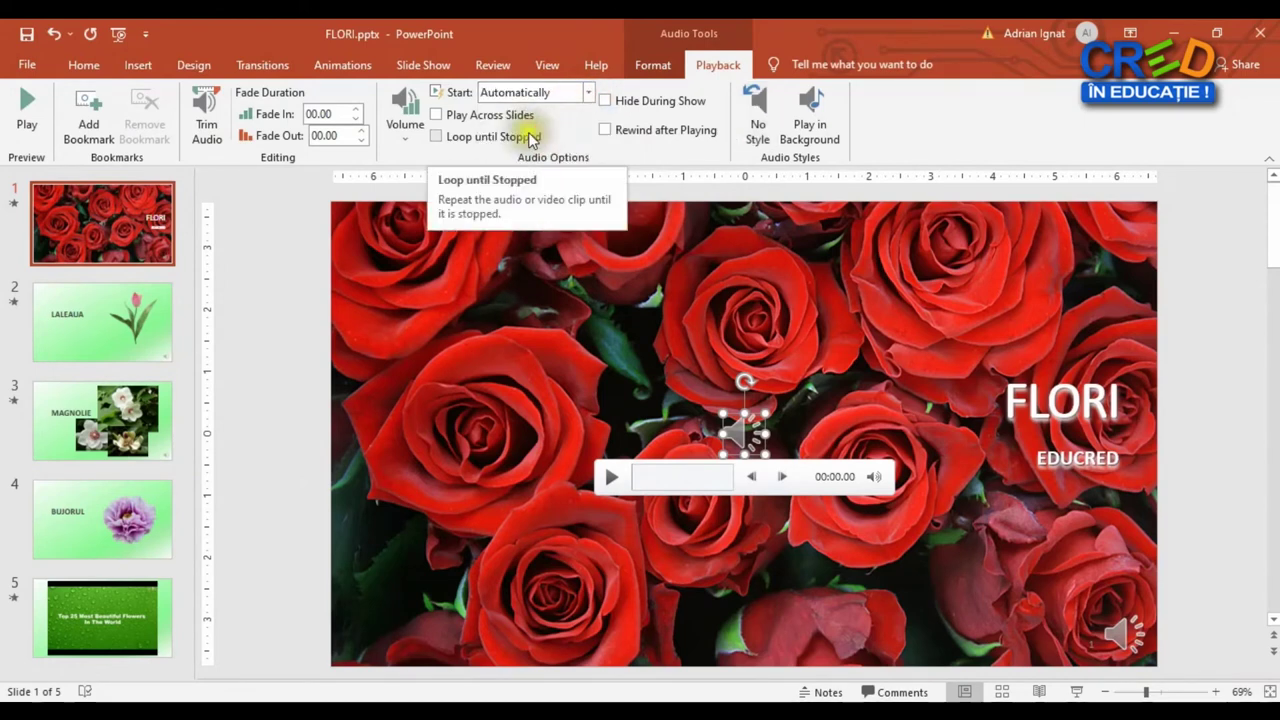
{"action": "left_click", "coordinate": [438, 120]}
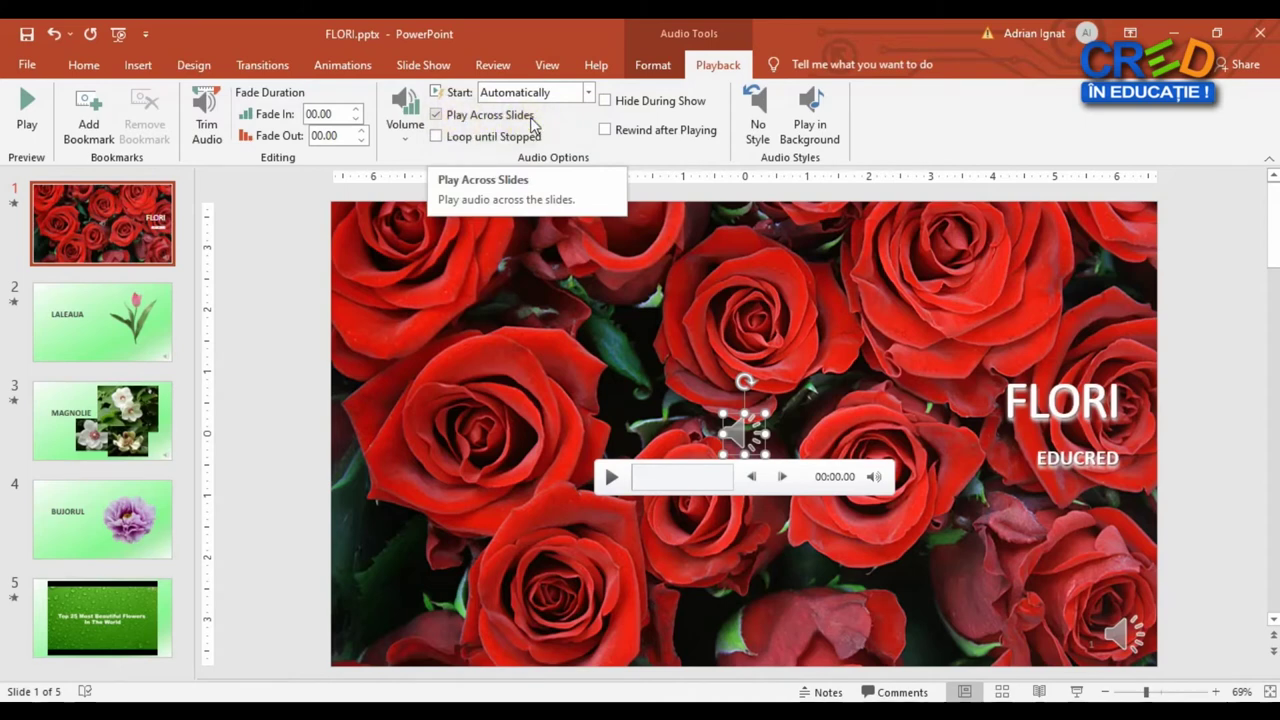
{"action": "left_click", "coordinate": [448, 143]}
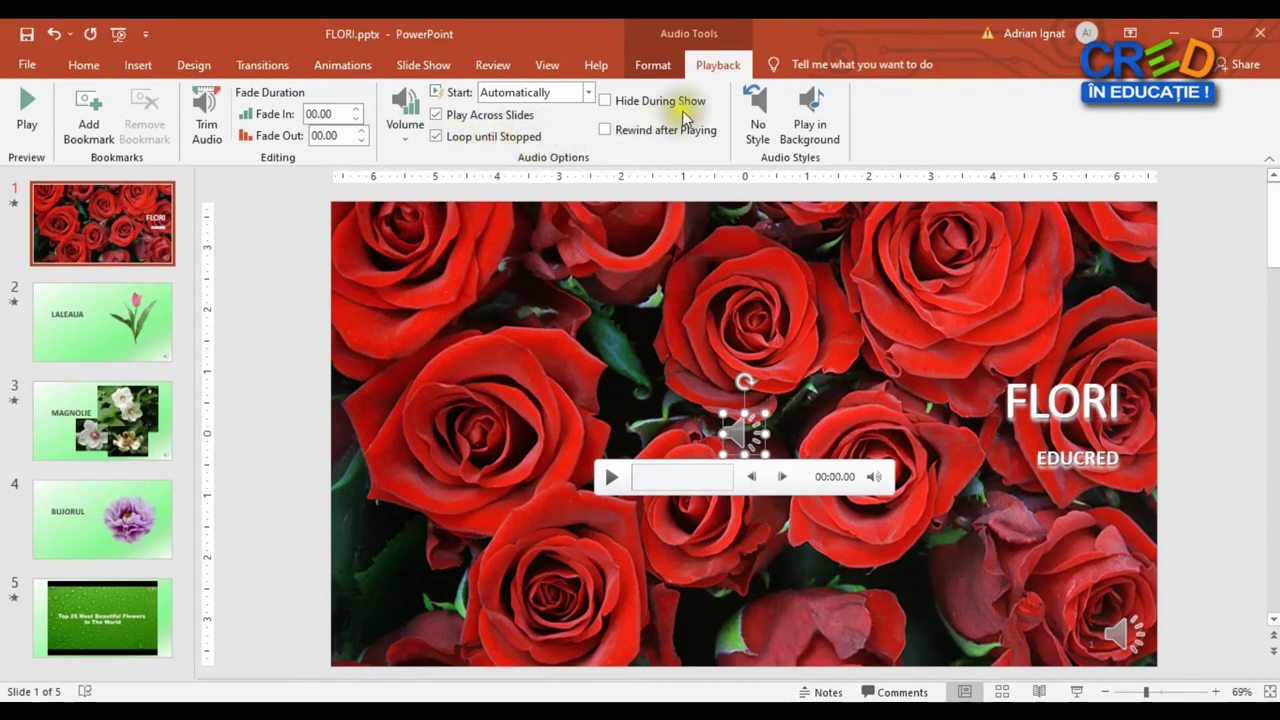
- Hide the audio icon during the show and keep Fade In at 00.00
{"action": "left_click", "coordinate": [605, 101]}
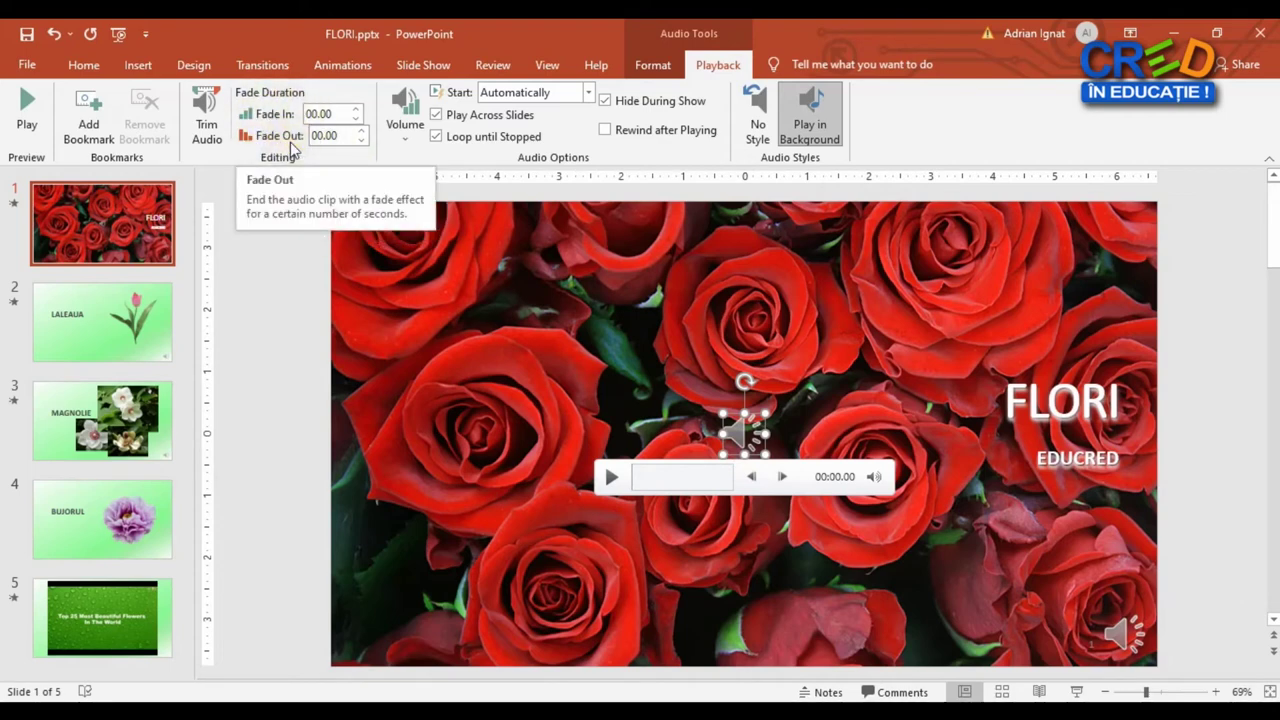
{"action": "left_click", "coordinate": [337, 116]}
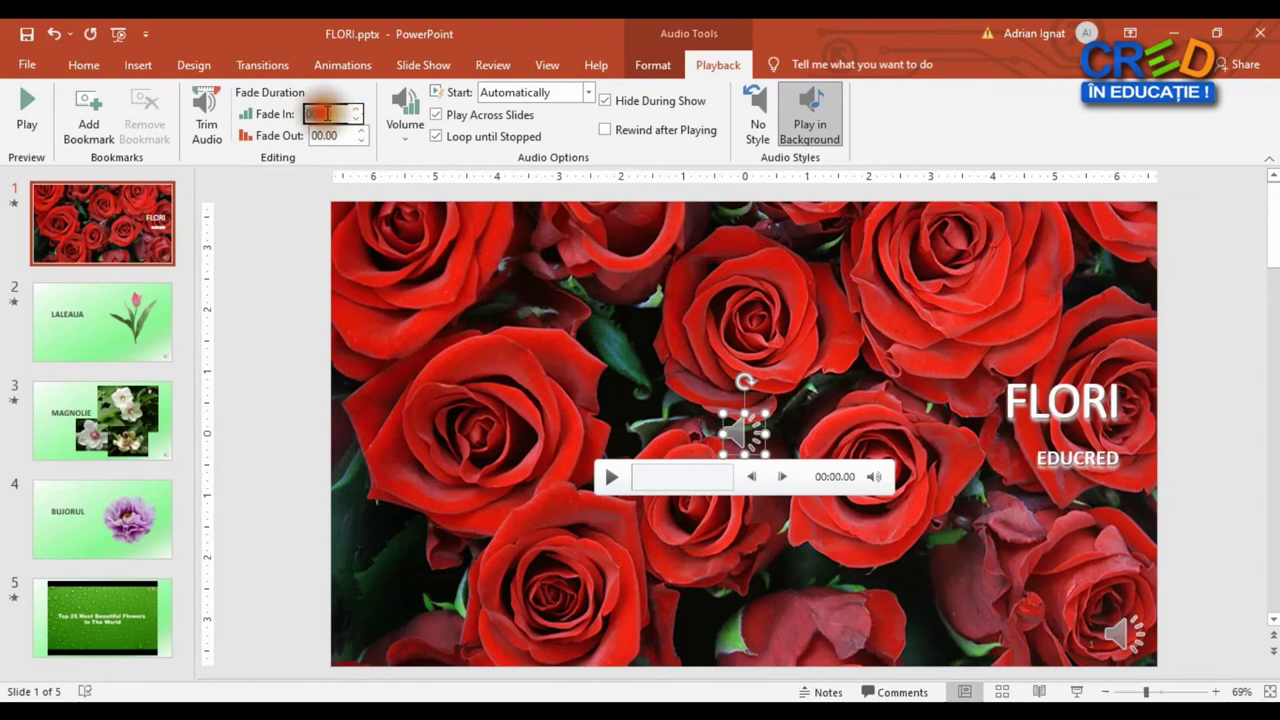
{"action": "left_click", "coordinate": [340, 115]}
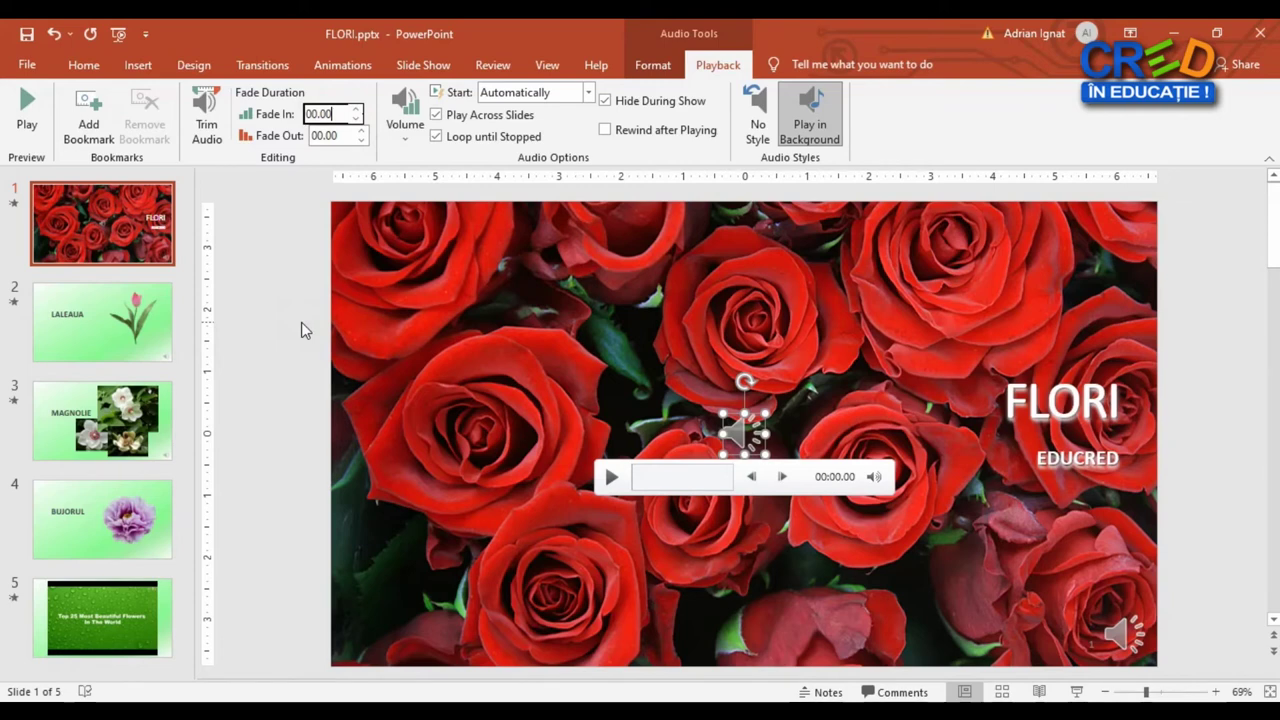
{"action": "key", "text": "Return"}
{"action": "key", "text": "F5"}
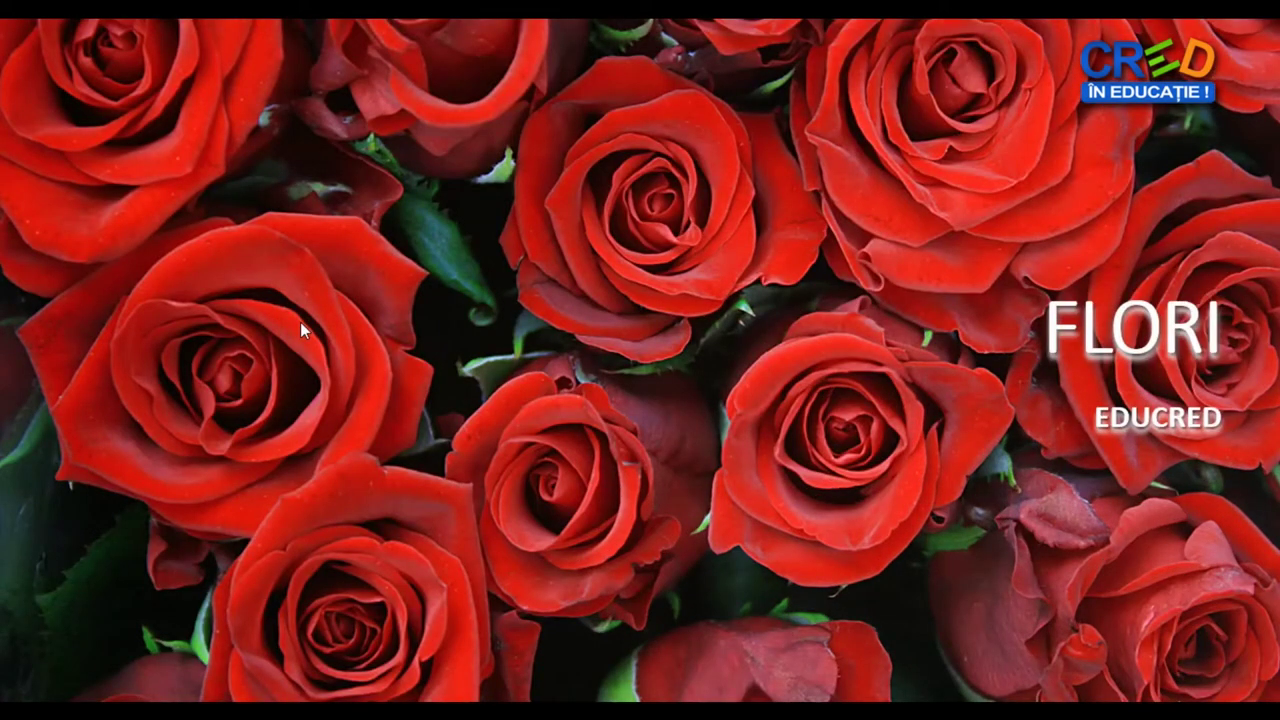
{"action": "left_click", "coordinate": [300, 322]}
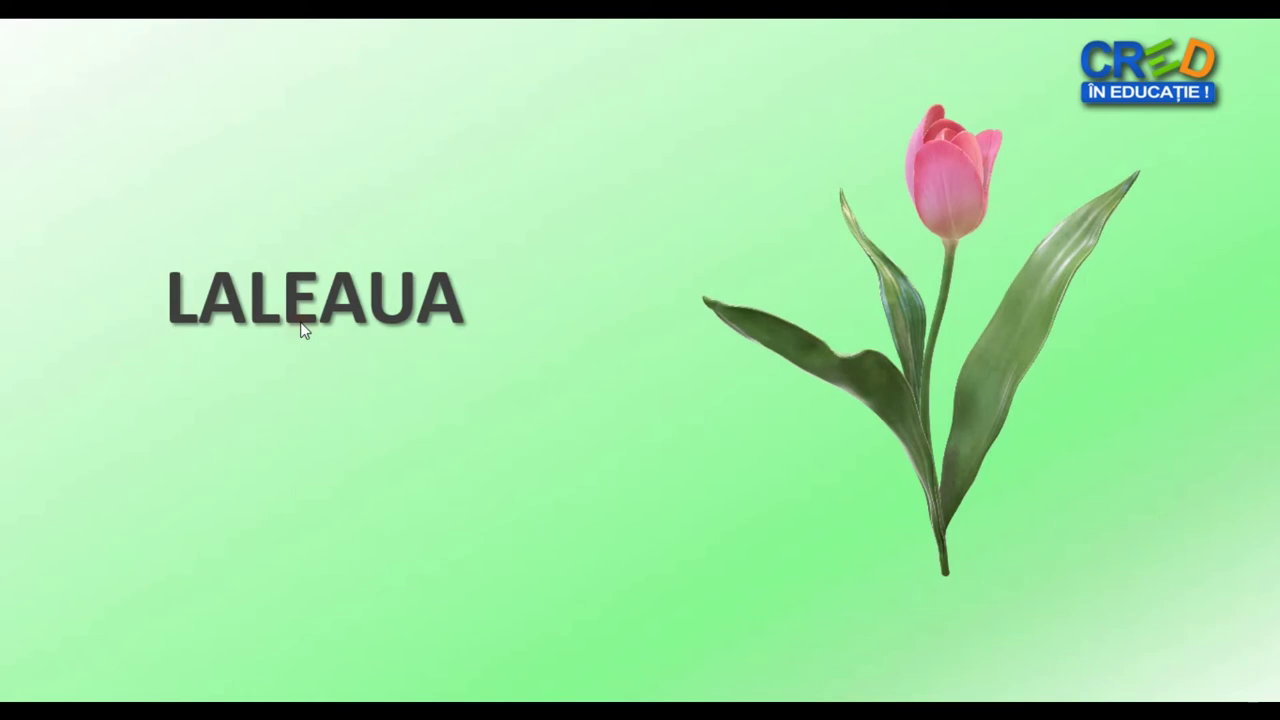
{"action": "left_click", "coordinate": [301, 323]}
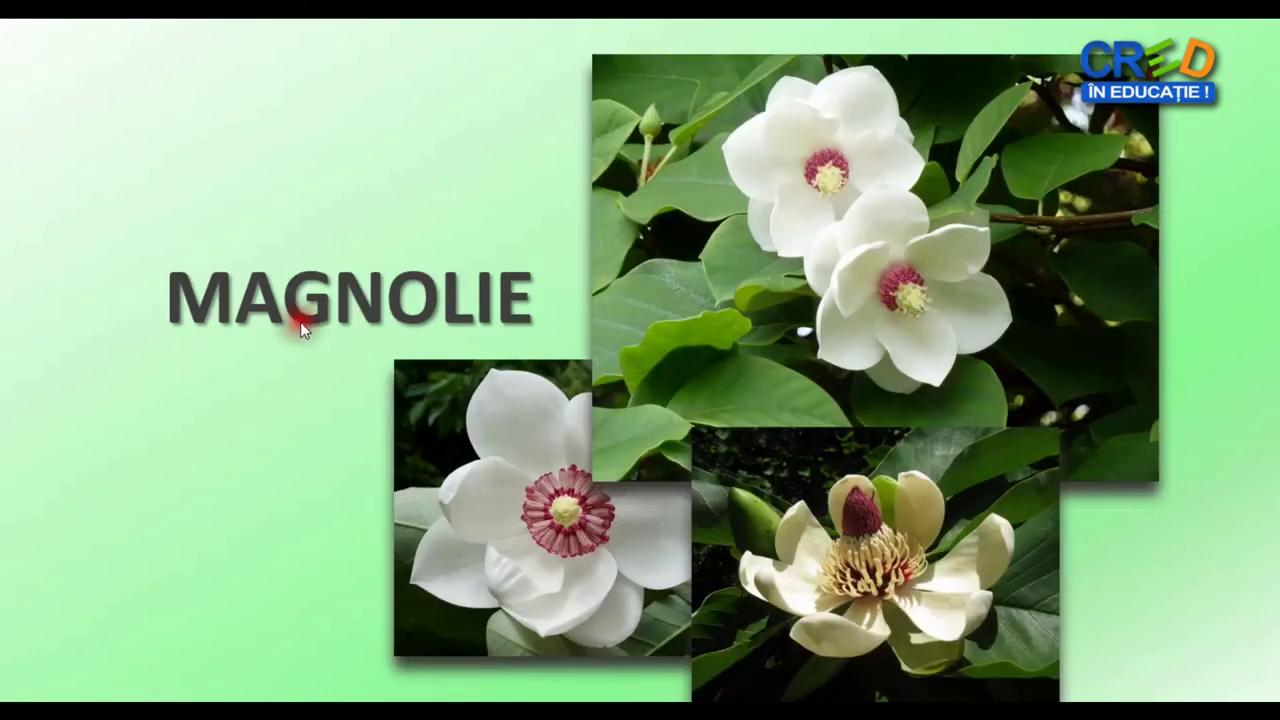
{"action": "left_click", "coordinate": [300, 322]}
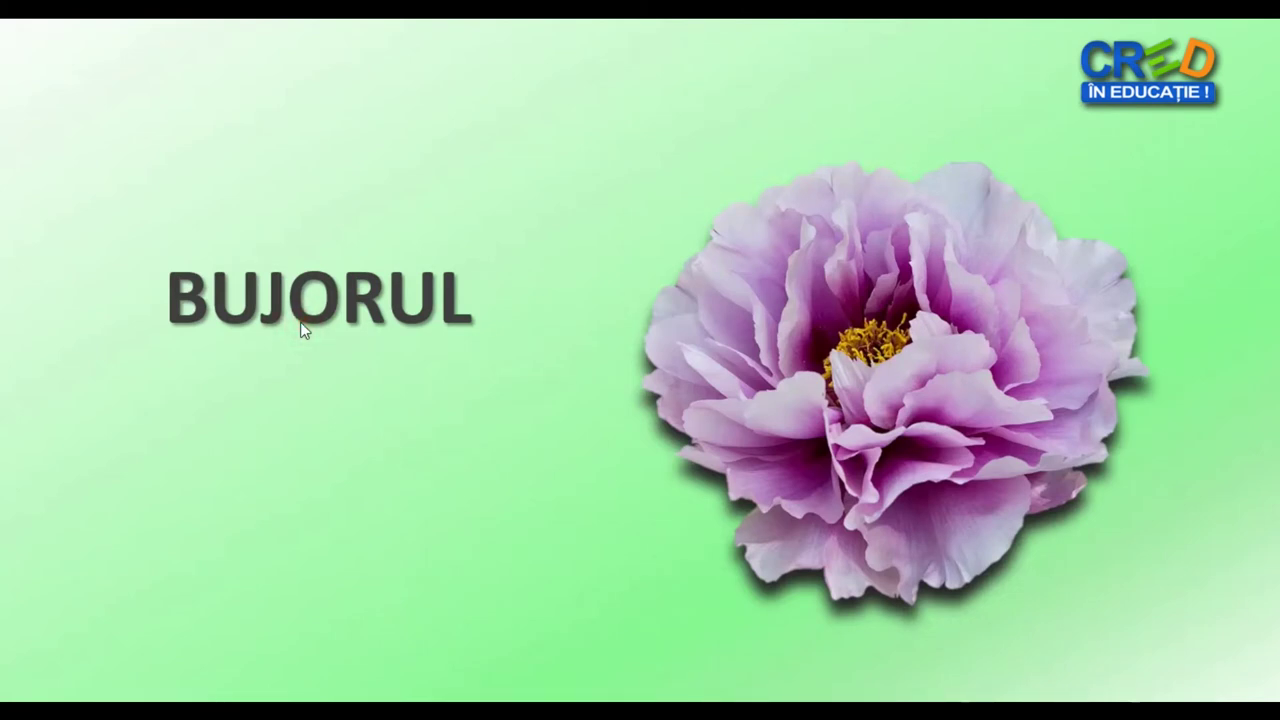
{"action": "left_click", "coordinate": [301, 322]}
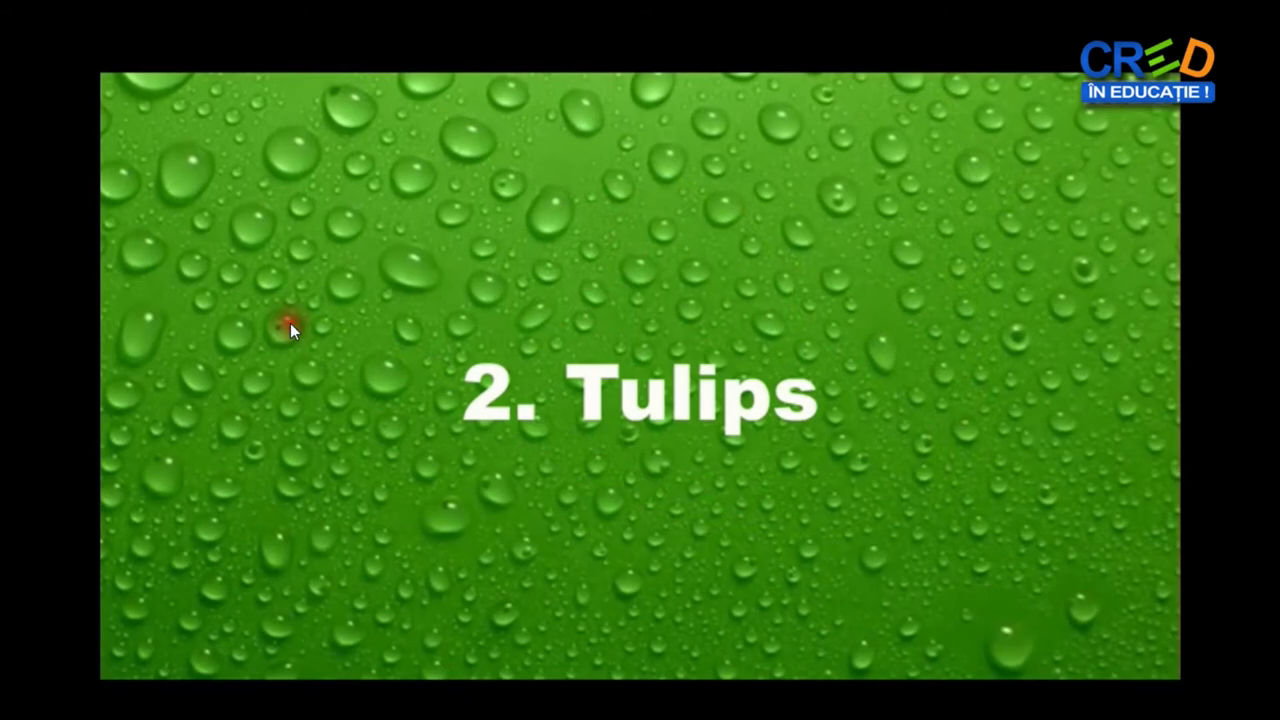
{"action": "left_click", "coordinate": [299, 330]}
{"action": "left_click", "coordinate": [300, 331]}
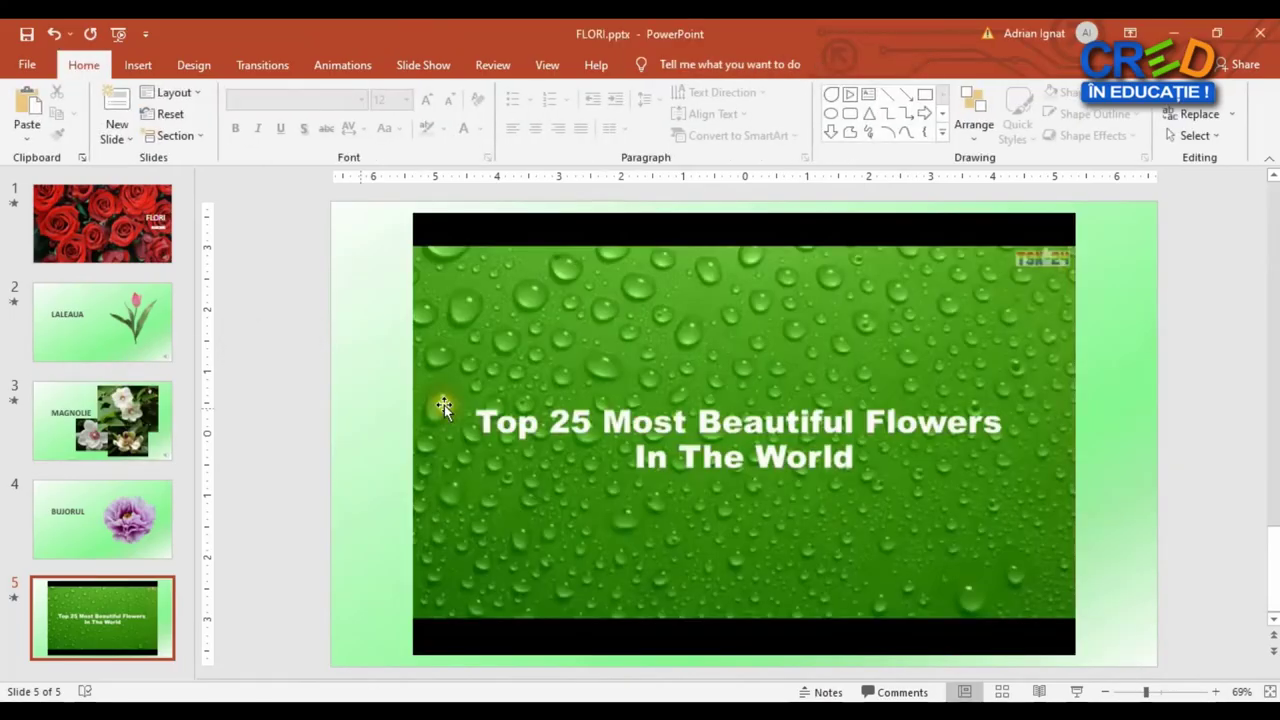
- Return to slide 1 and select its Lights music clip
{"action": "mouse_move", "coordinate": [631, 403]}
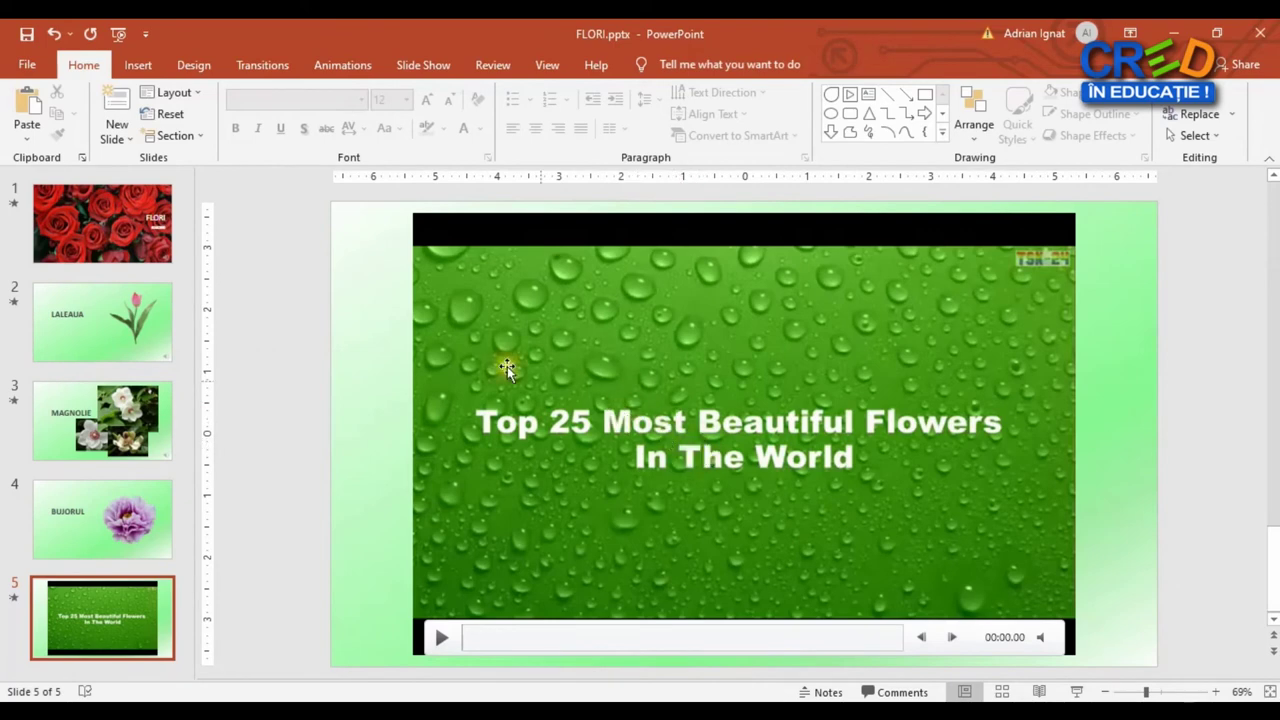
{"action": "left_click", "coordinate": [103, 227]}
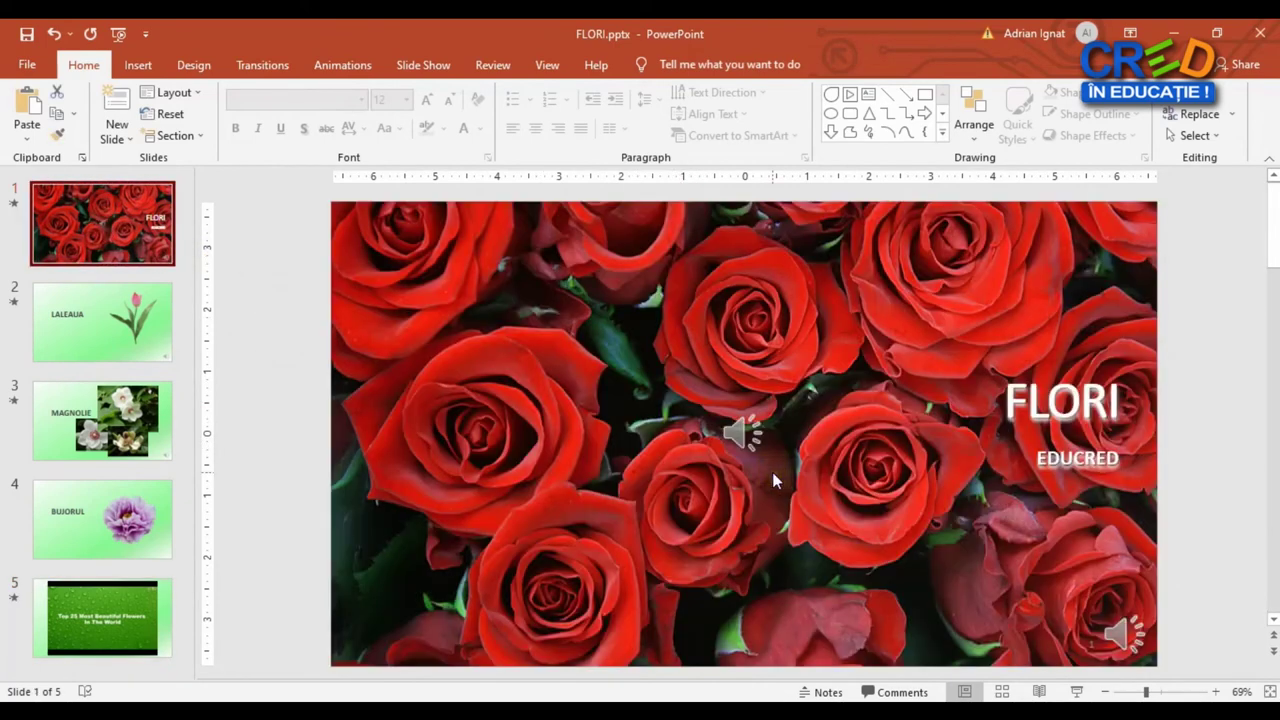
{"action": "left_click", "coordinate": [744, 433]}
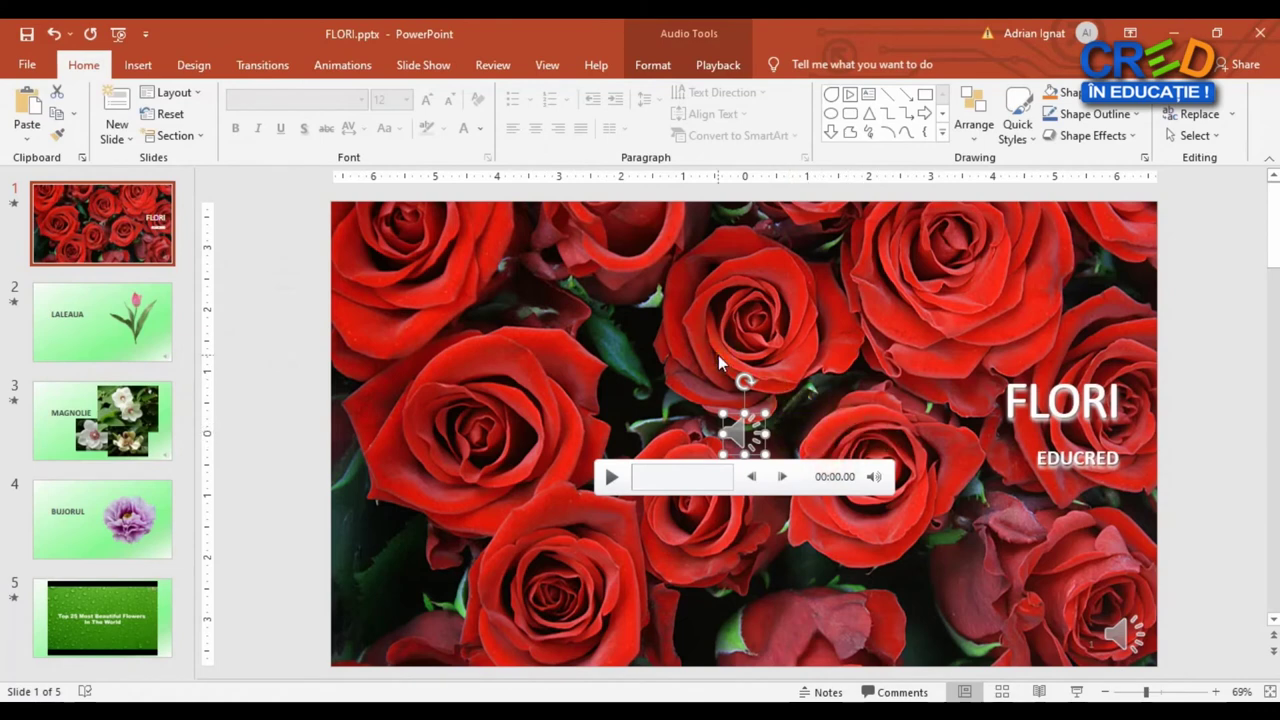
- Duplicate slide 5 as a new slide 6 and delete the video from the copy
{"action": "left_click", "coordinate": [138, 65]}
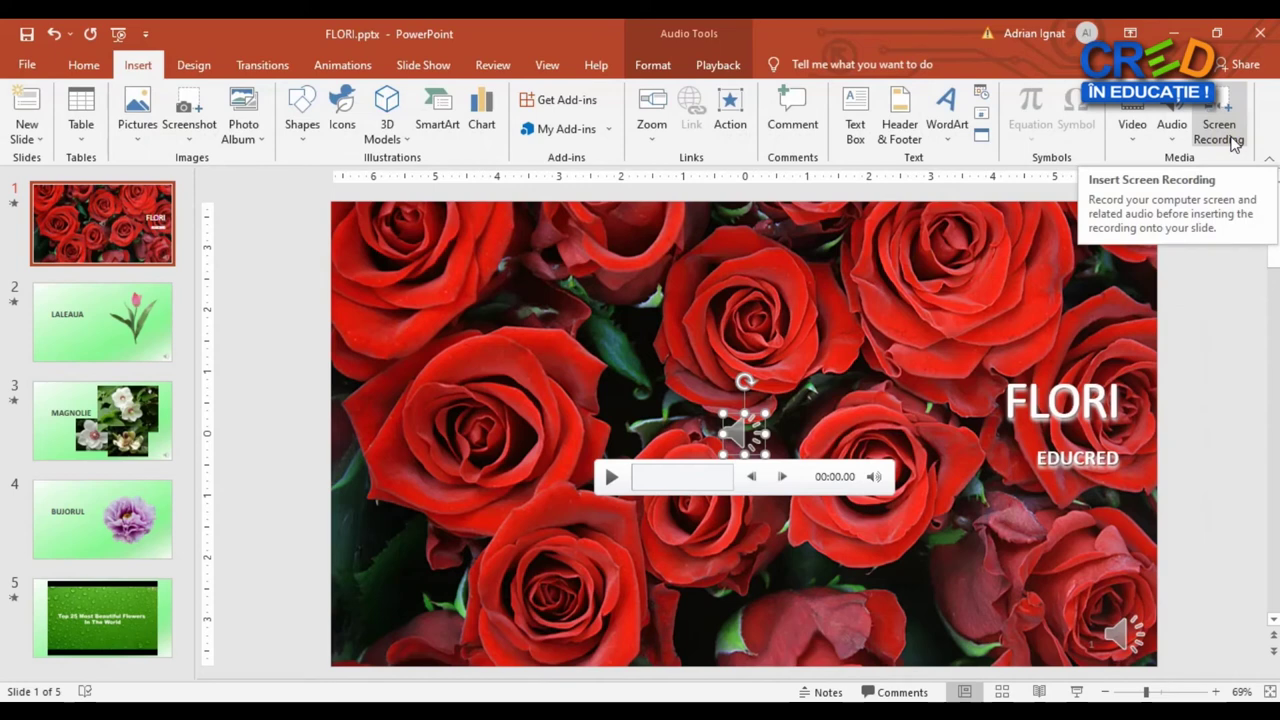
{"action": "left_click", "coordinate": [145, 606]}
{"action": "right_click", "coordinate": [108, 623]}
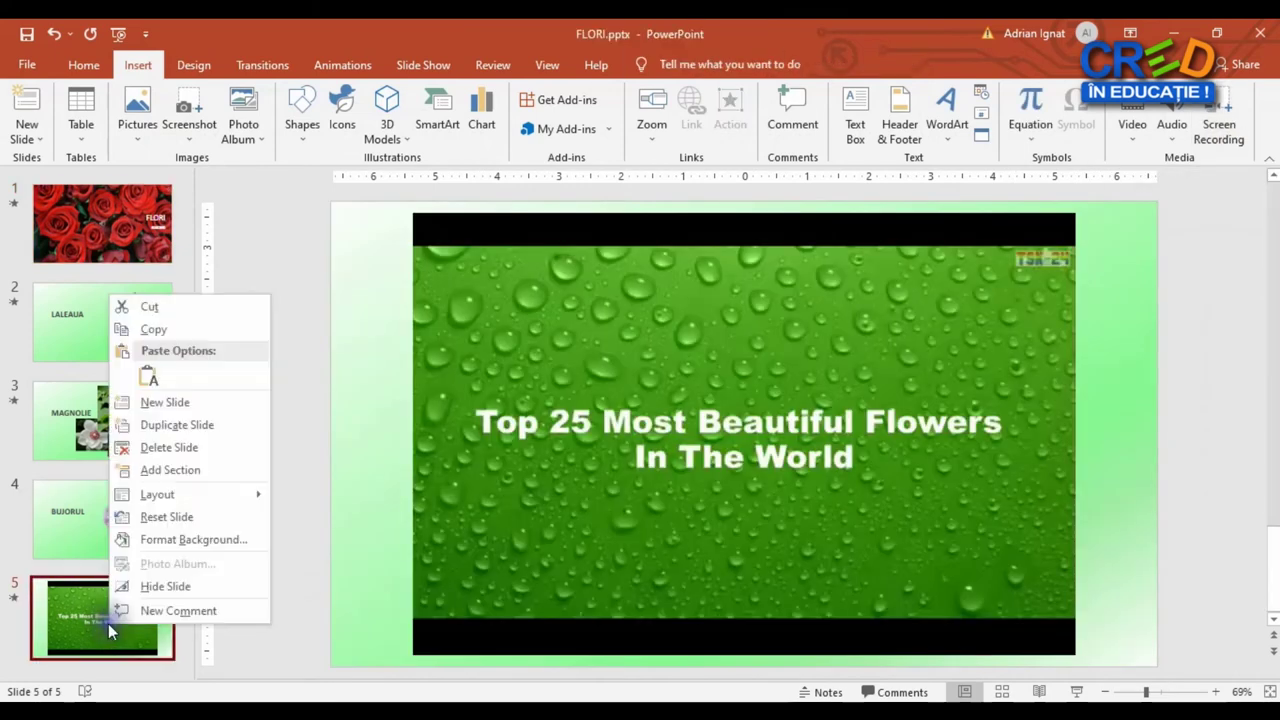
{"action": "left_click", "coordinate": [180, 425]}
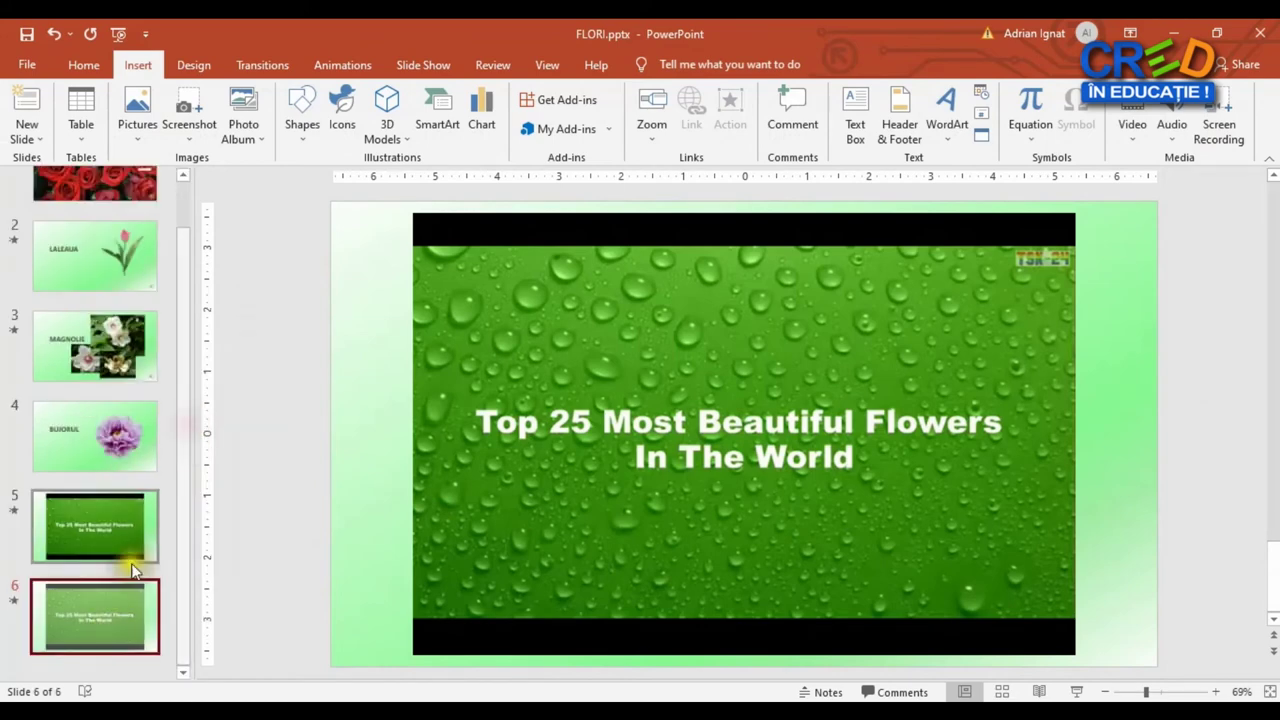
{"action": "left_click", "coordinate": [624, 501]}
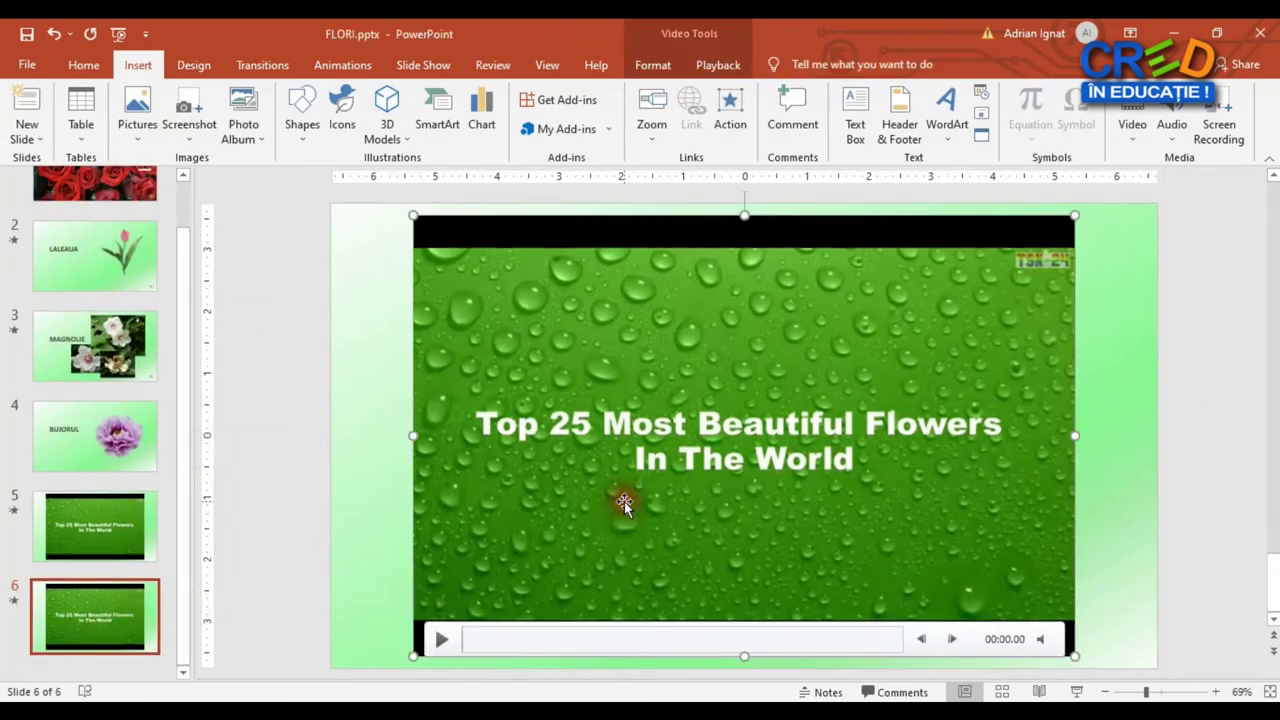
{"action": "key", "text": "Delete"}
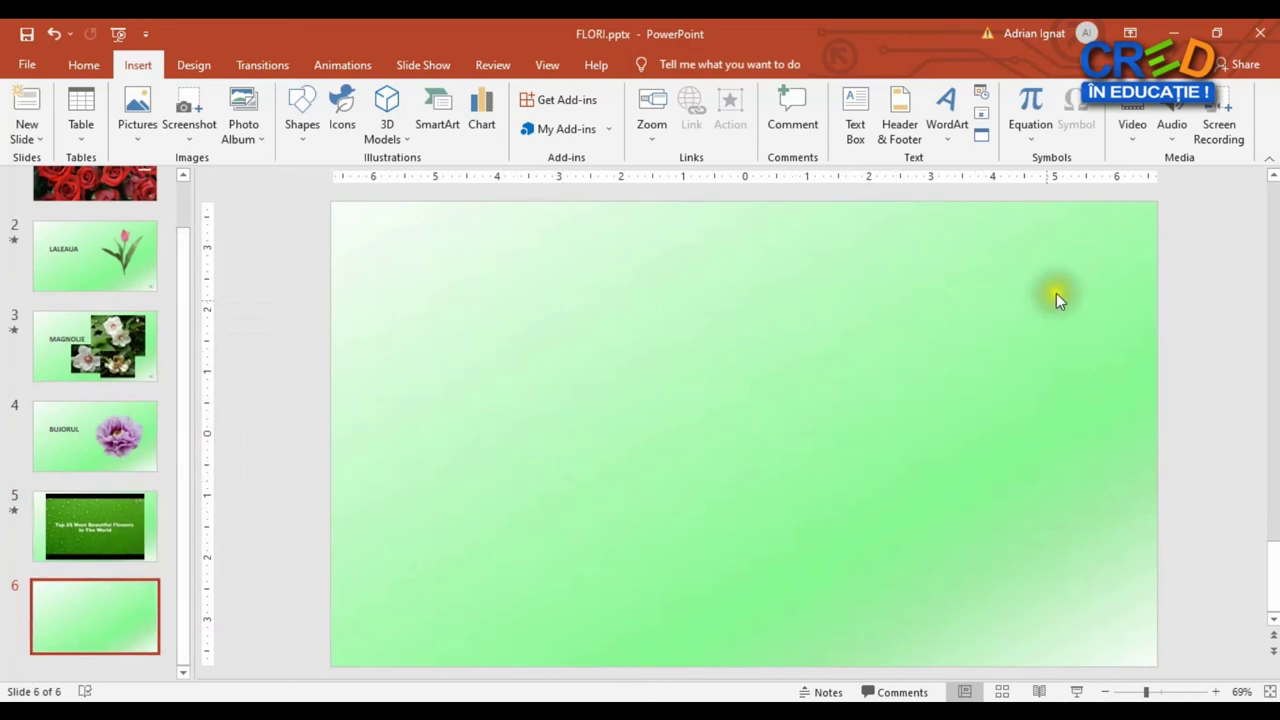
- Start a PowerPoint screen recording with the YouTube 'beautifull flowers' results in front
{"action": "left_click", "coordinate": [1232, 142]}
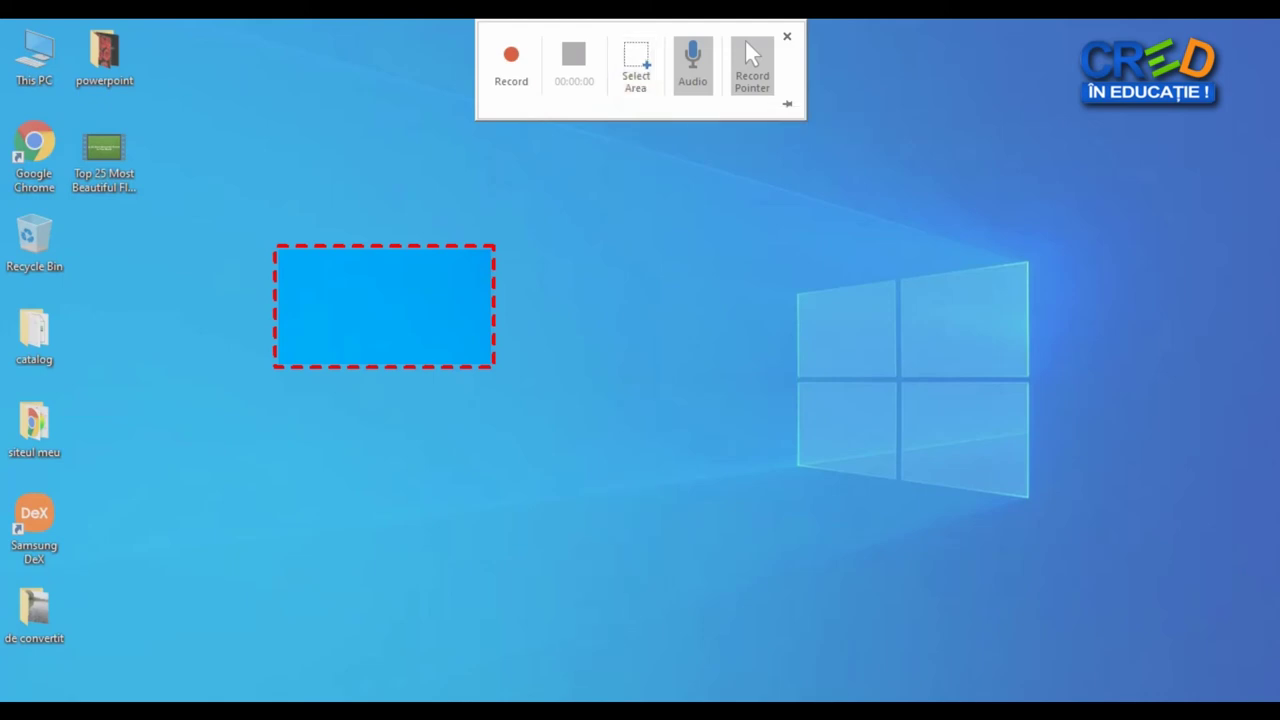
{"action": "mouse_move", "coordinate": [575, 710]}
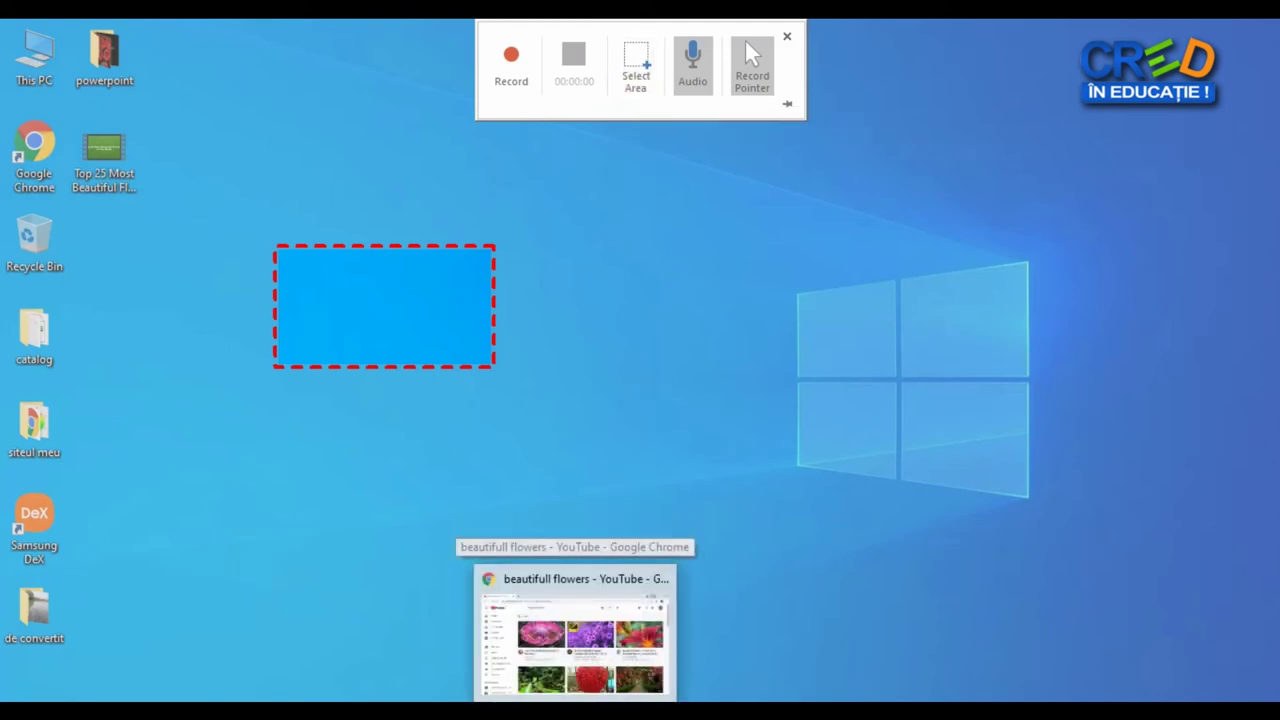
{"action": "left_click", "coordinate": [575, 635]}
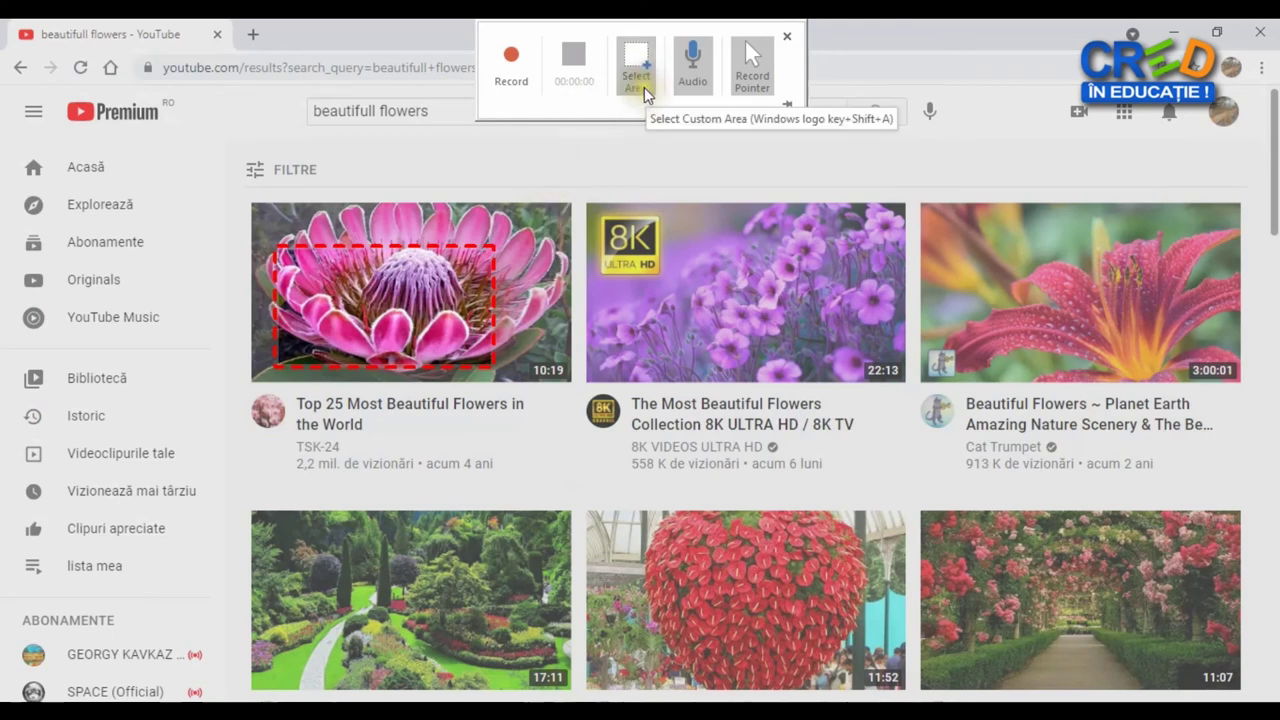
- Frame the YouTube search results as the recording area and turn off audio capture
{"action": "left_click", "coordinate": [640, 93]}
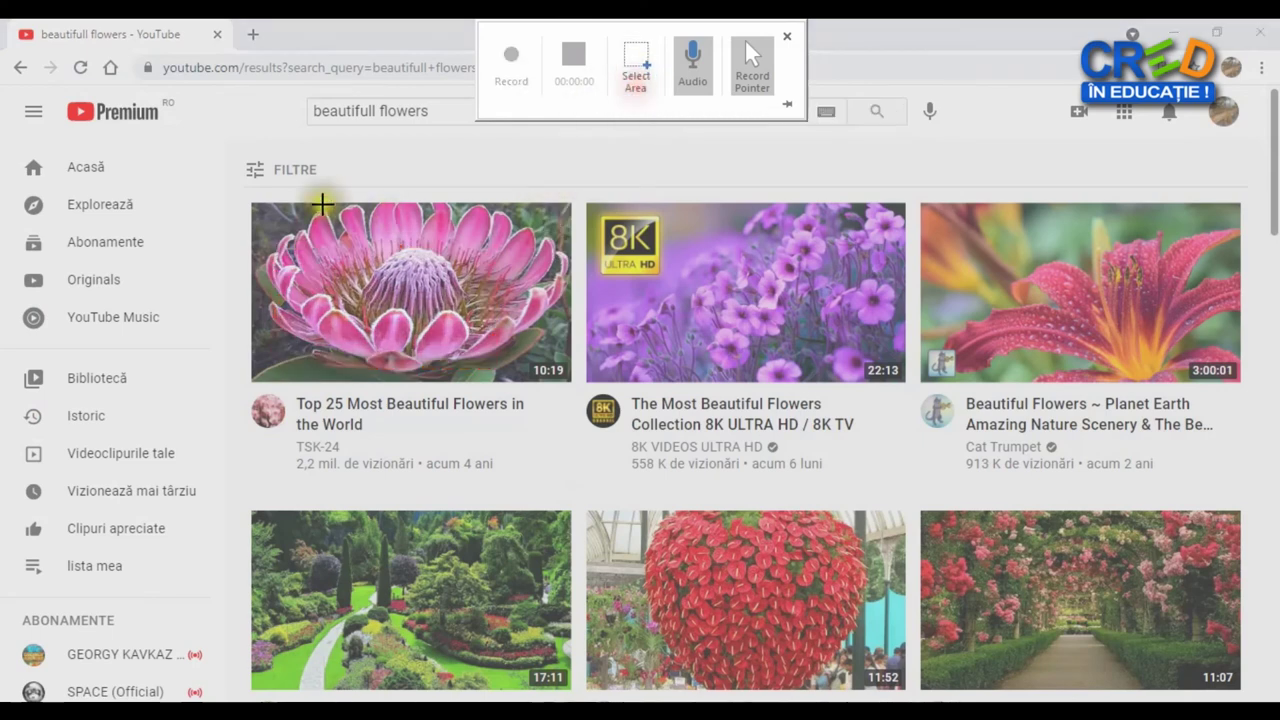
{"action": "mouse_move", "coordinate": [226, 135]}
{"action": "left_mouse_down"}
{"action": "mouse_move", "coordinate": [246, 229]}
{"action": "mouse_move", "coordinate": [1264, 686]}
{"action": "left_mouse_up"}
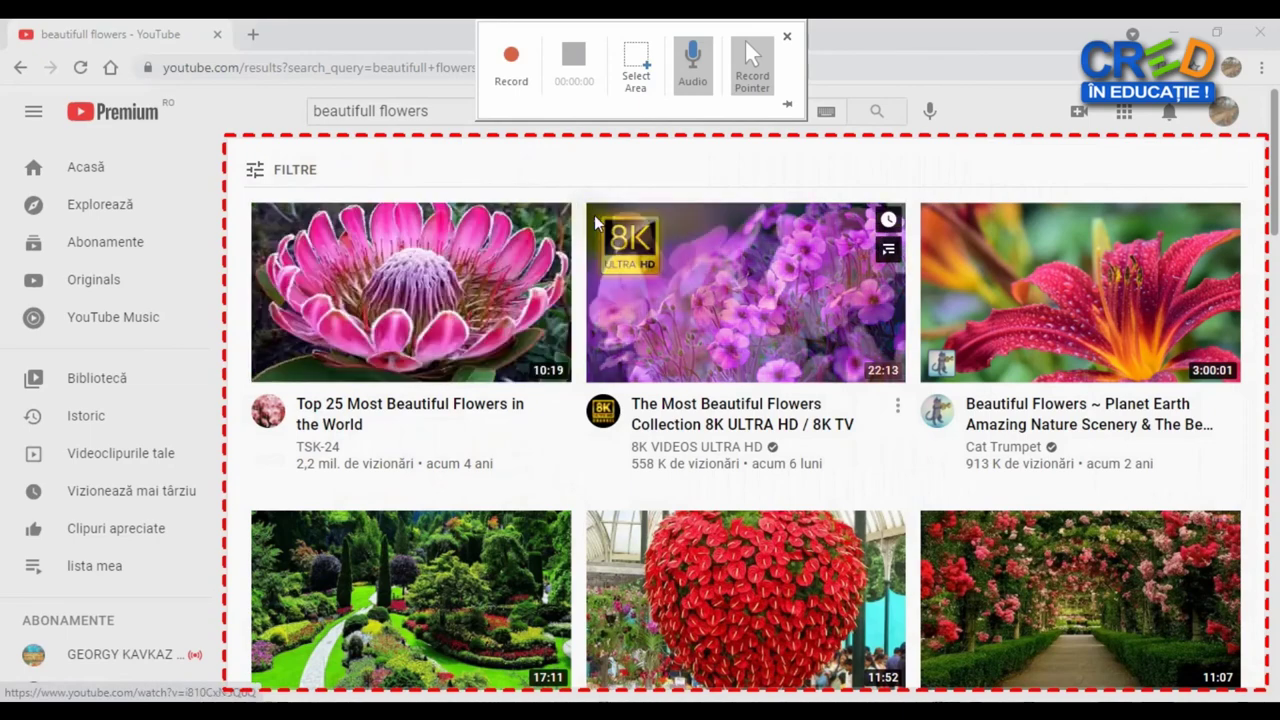
{"action": "left_click", "coordinate": [700, 85]}
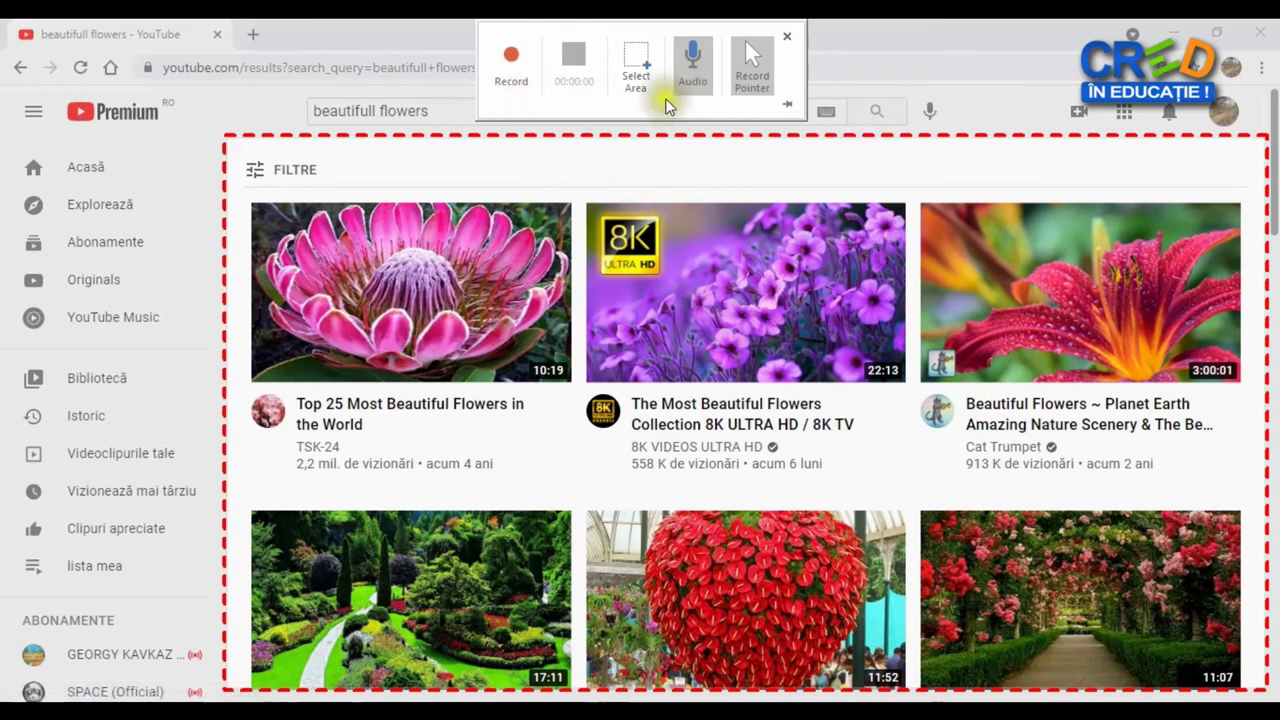
{"action": "left_click", "coordinate": [693, 72]}
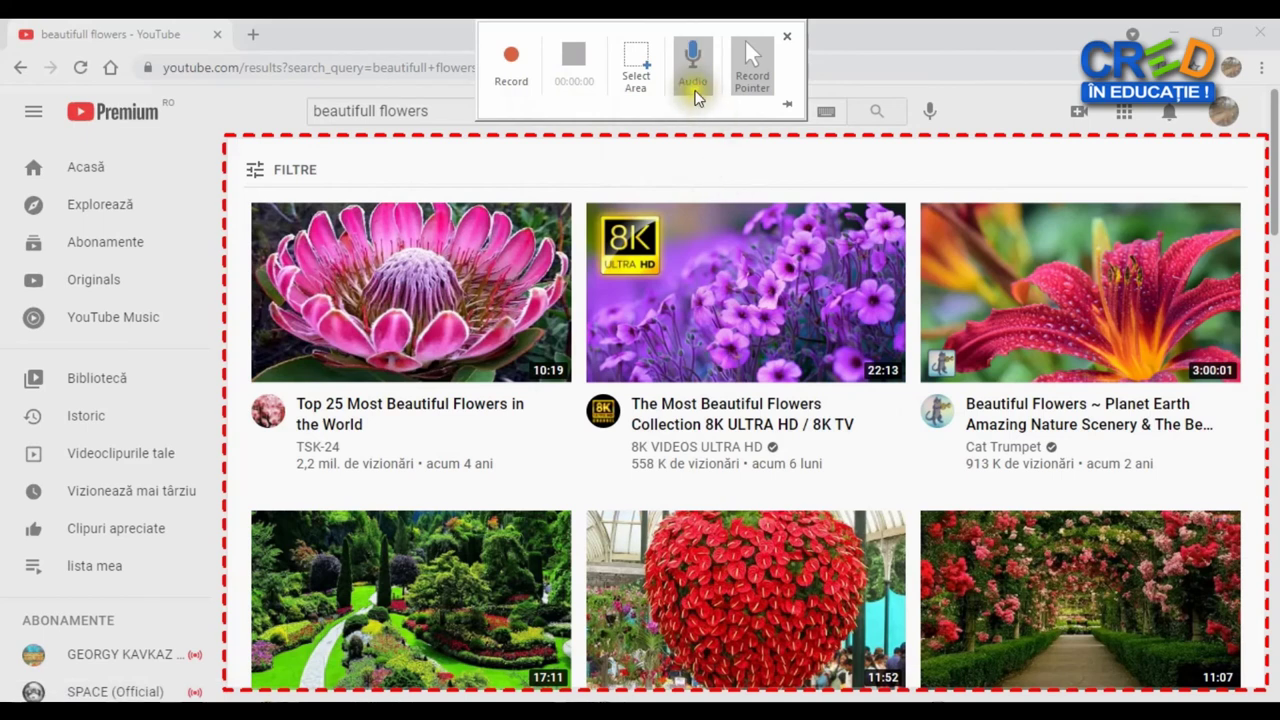
- Turn off Record Pointer and start recording the selected area
{"action": "left_click", "coordinate": [757, 86]}
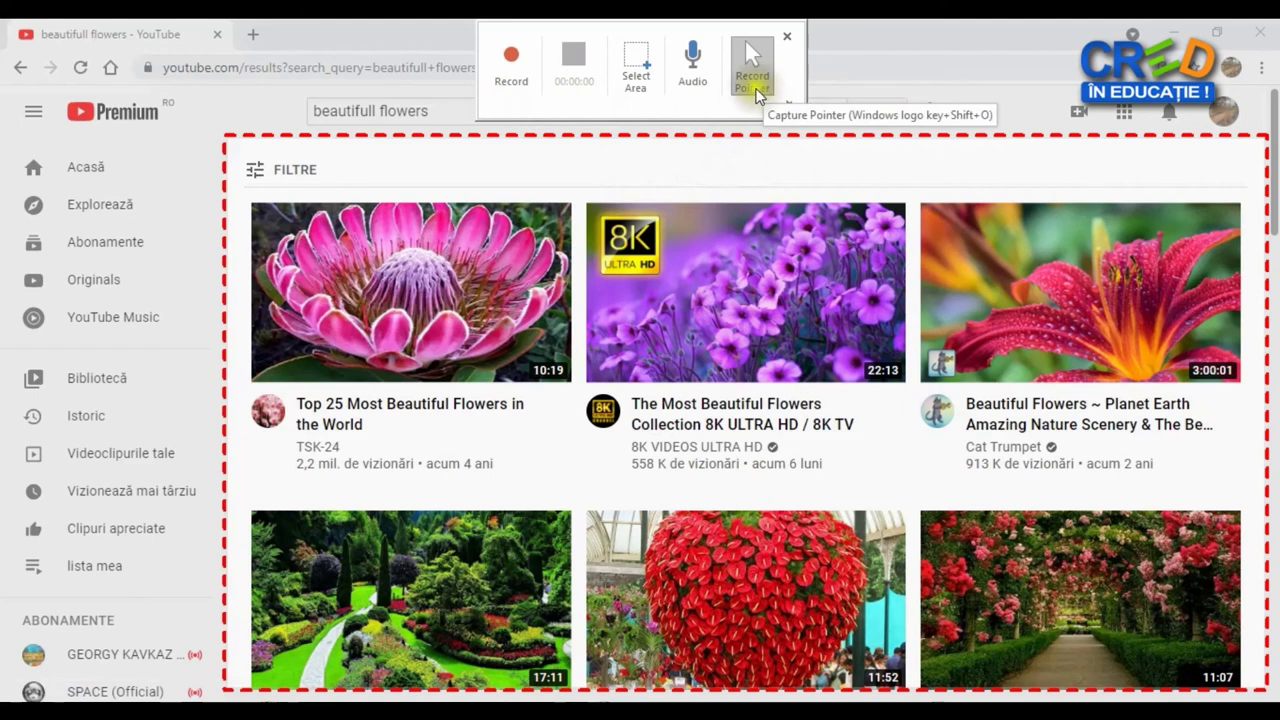
{"action": "left_click", "coordinate": [762, 76]}
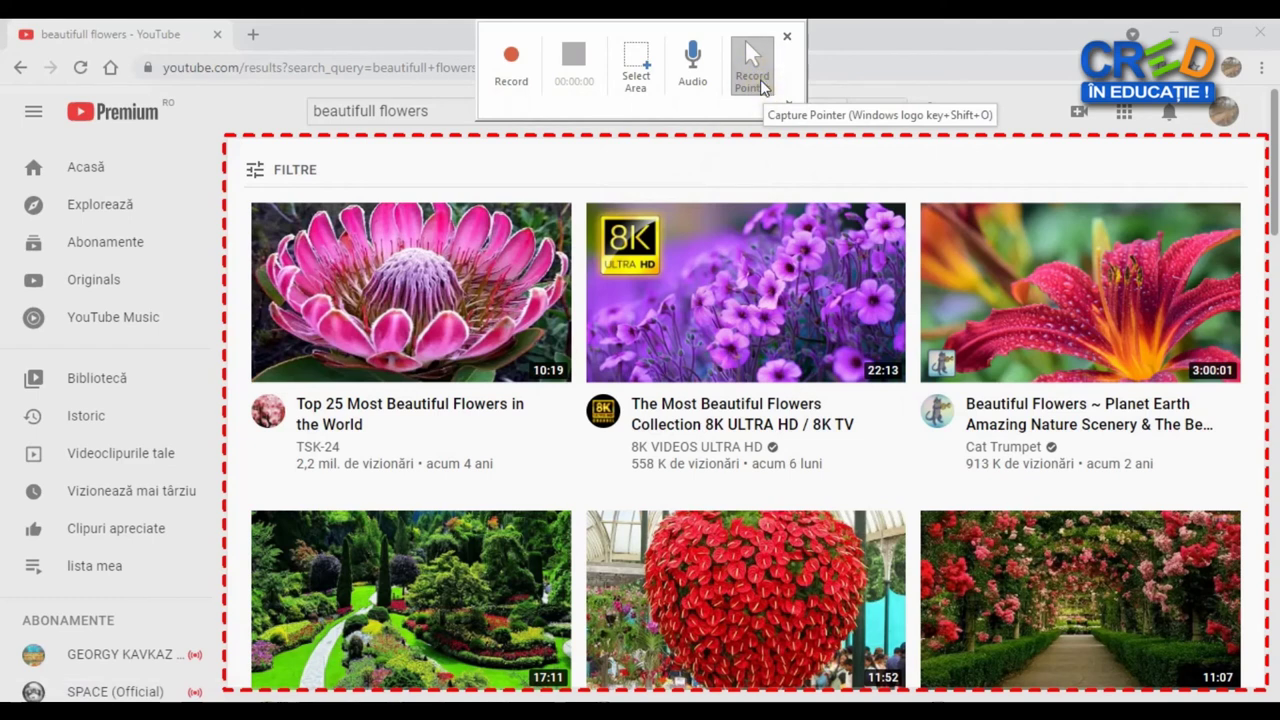
{"action": "left_click", "coordinate": [761, 84]}
{"action": "left_click", "coordinate": [760, 82]}
{"action": "left_click", "coordinate": [757, 80]}
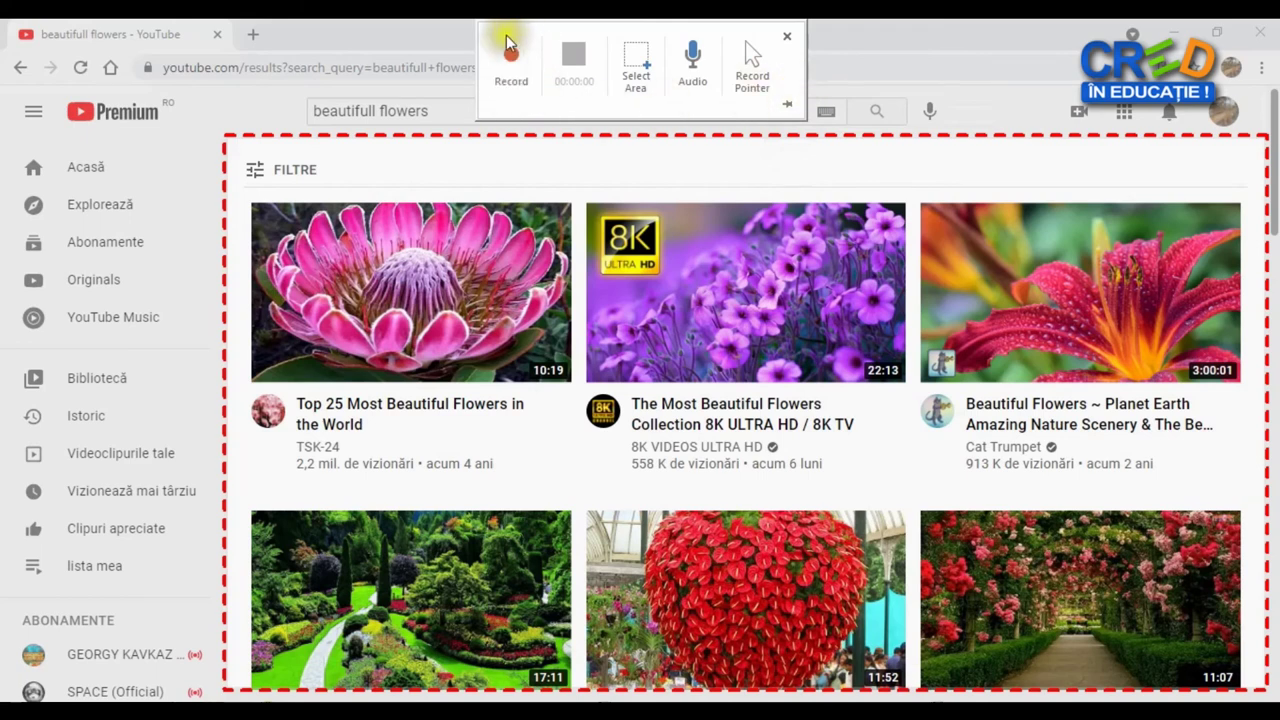
{"action": "left_click", "coordinate": [515, 85]}
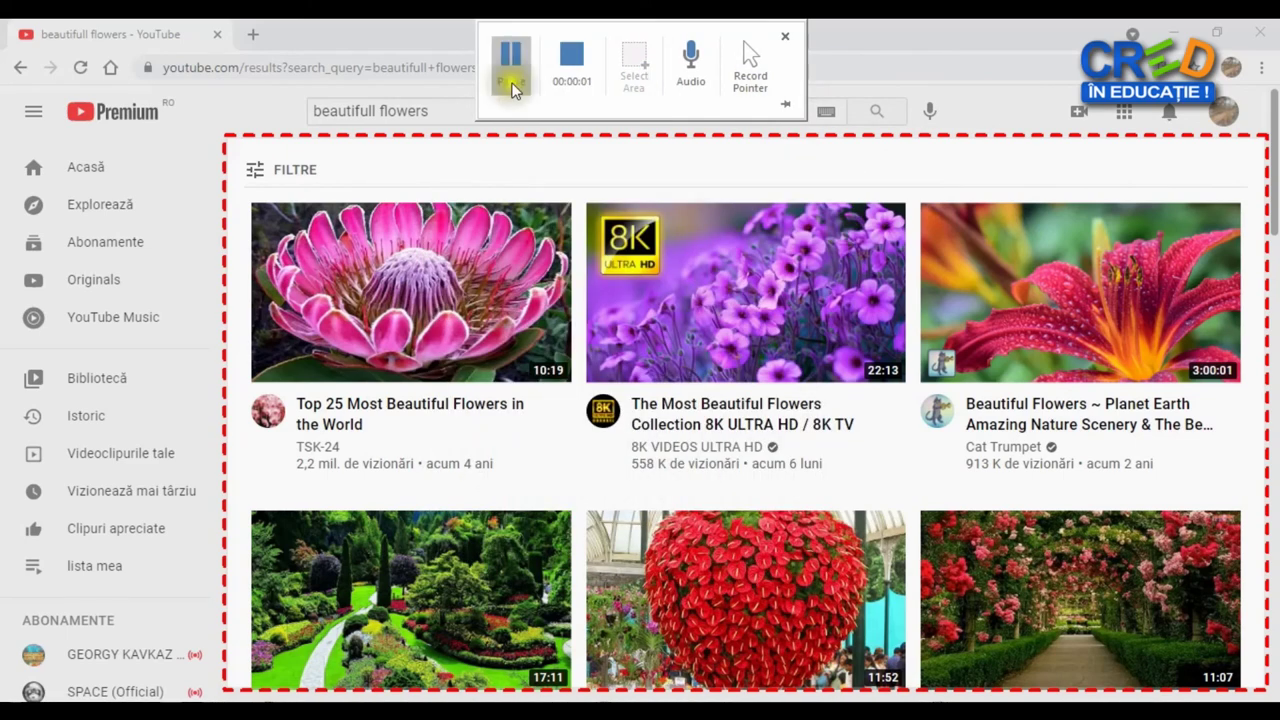
- Capture a brief recording of the YouTube flower thumbnails, stop it, and return to FLORI
{"action": "mouse_move", "coordinate": [428, 310]}
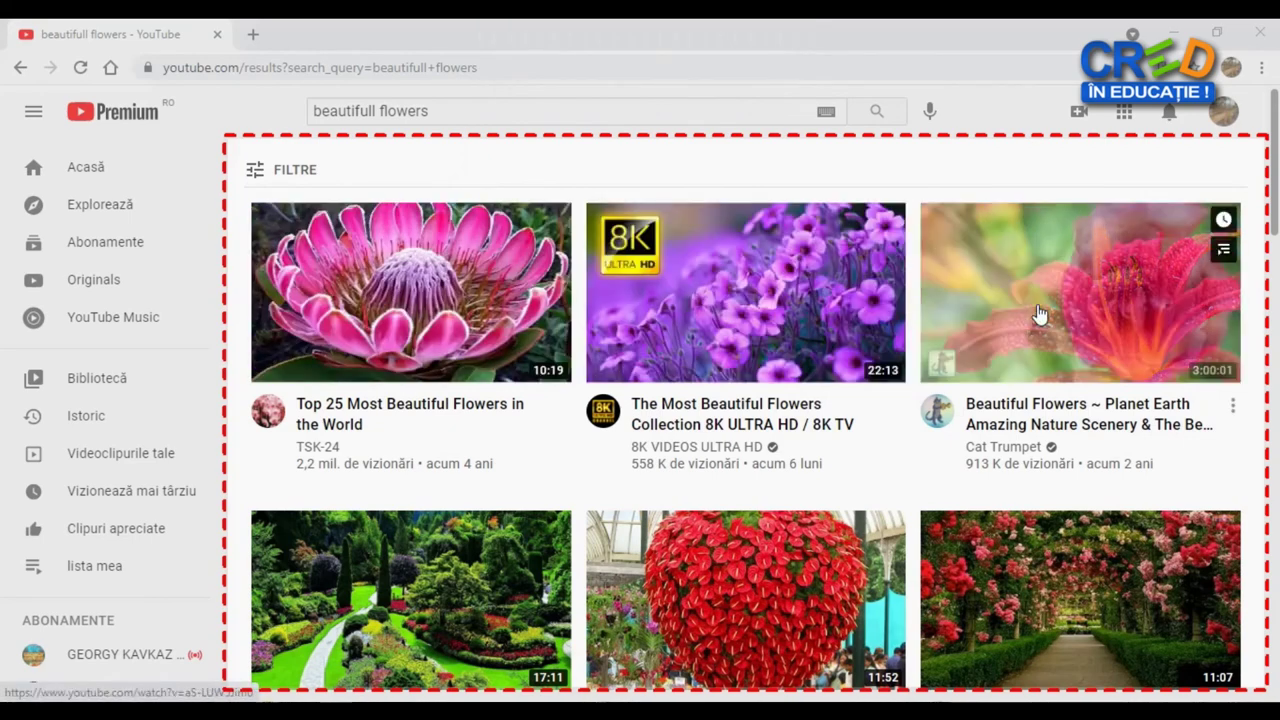
{"action": "mouse_move", "coordinate": [1080, 613]}
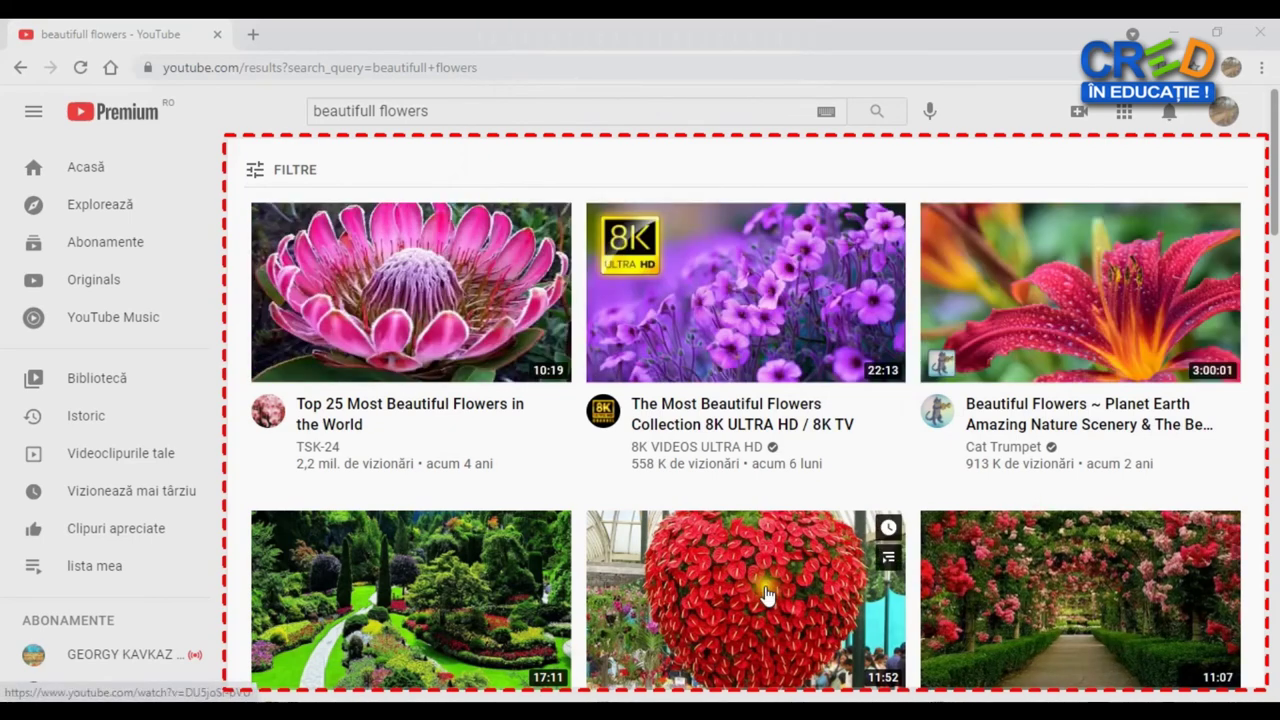
{"action": "mouse_move", "coordinate": [428, 596]}
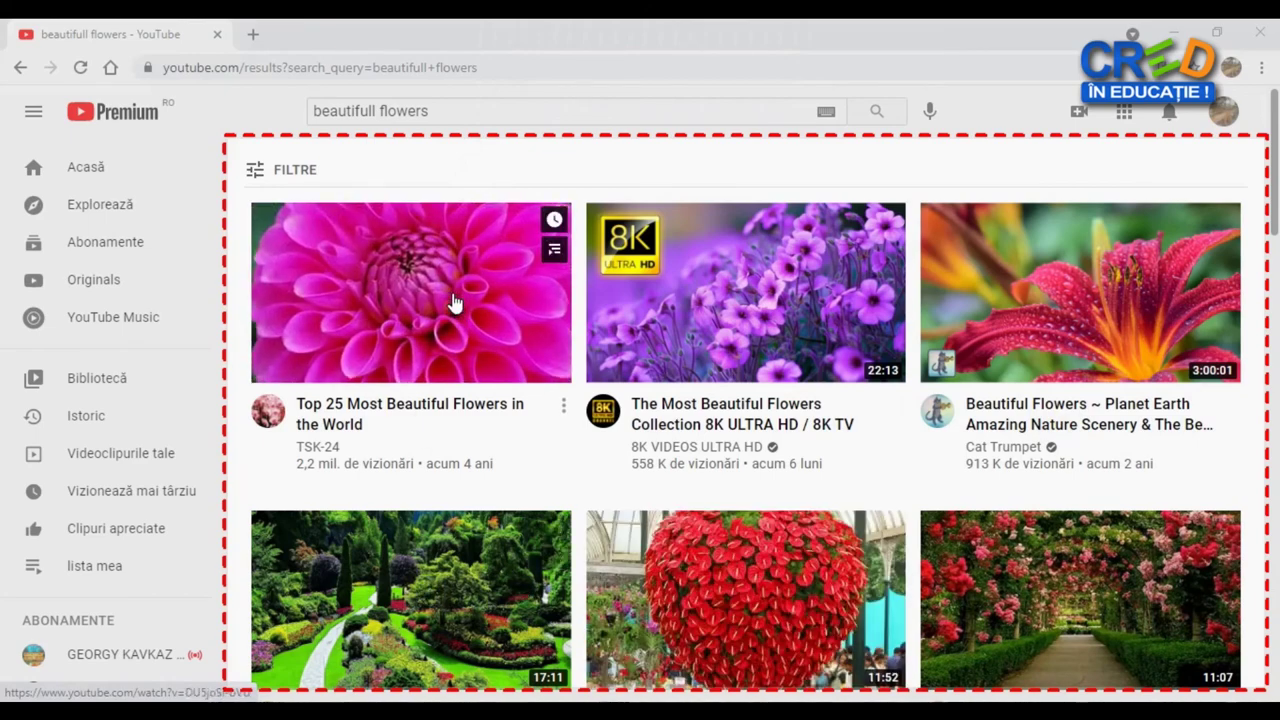
{"action": "mouse_move", "coordinate": [693, 310]}
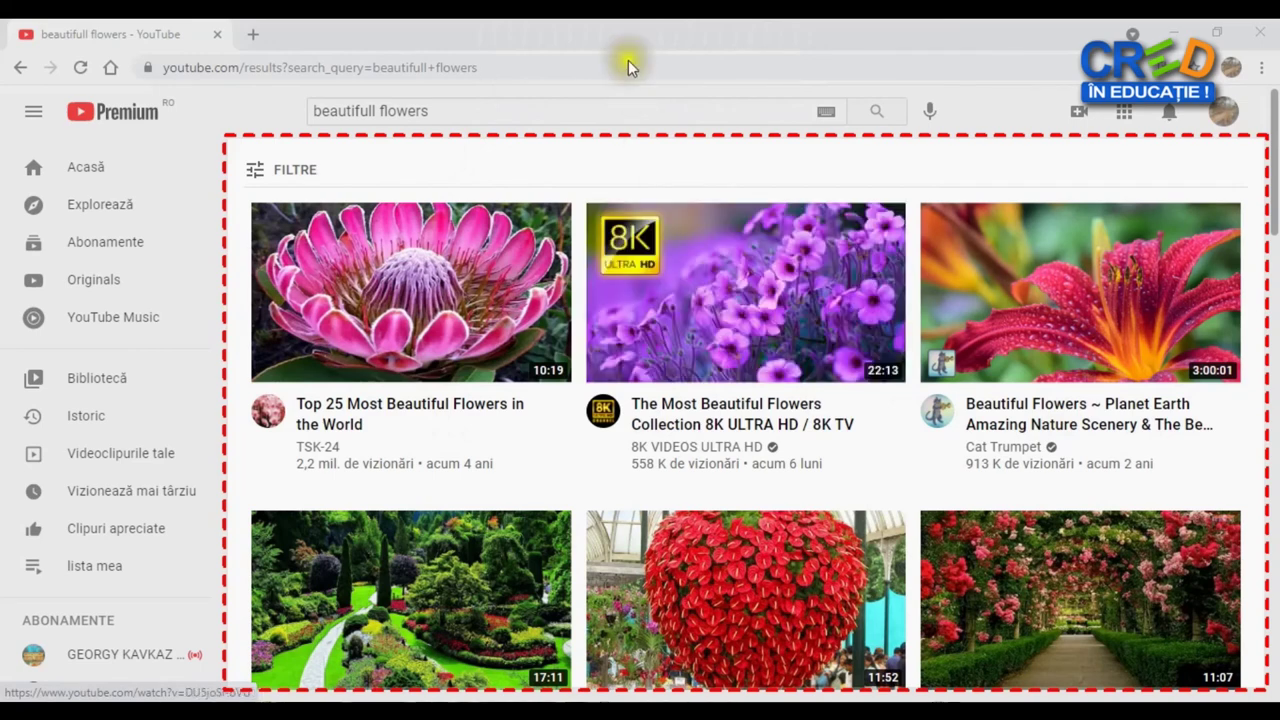
{"action": "mouse_move", "coordinate": [623, 23]}
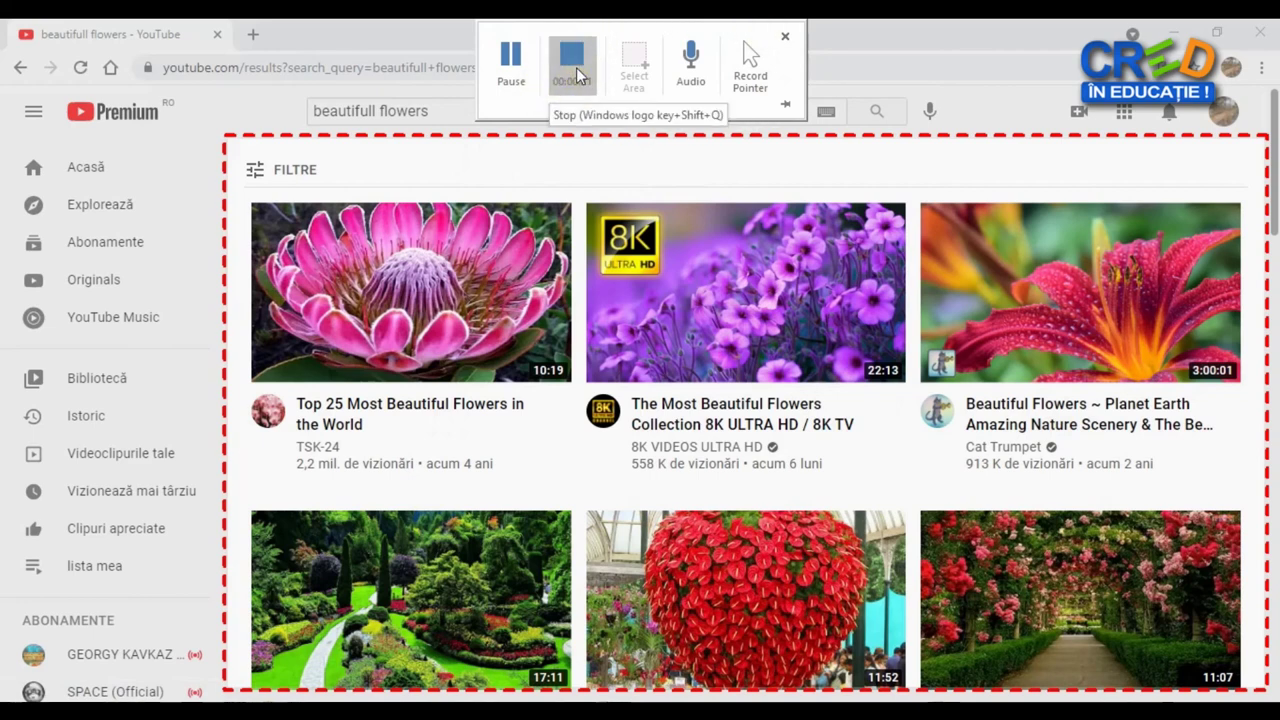
{"action": "left_click", "coordinate": [577, 76]}
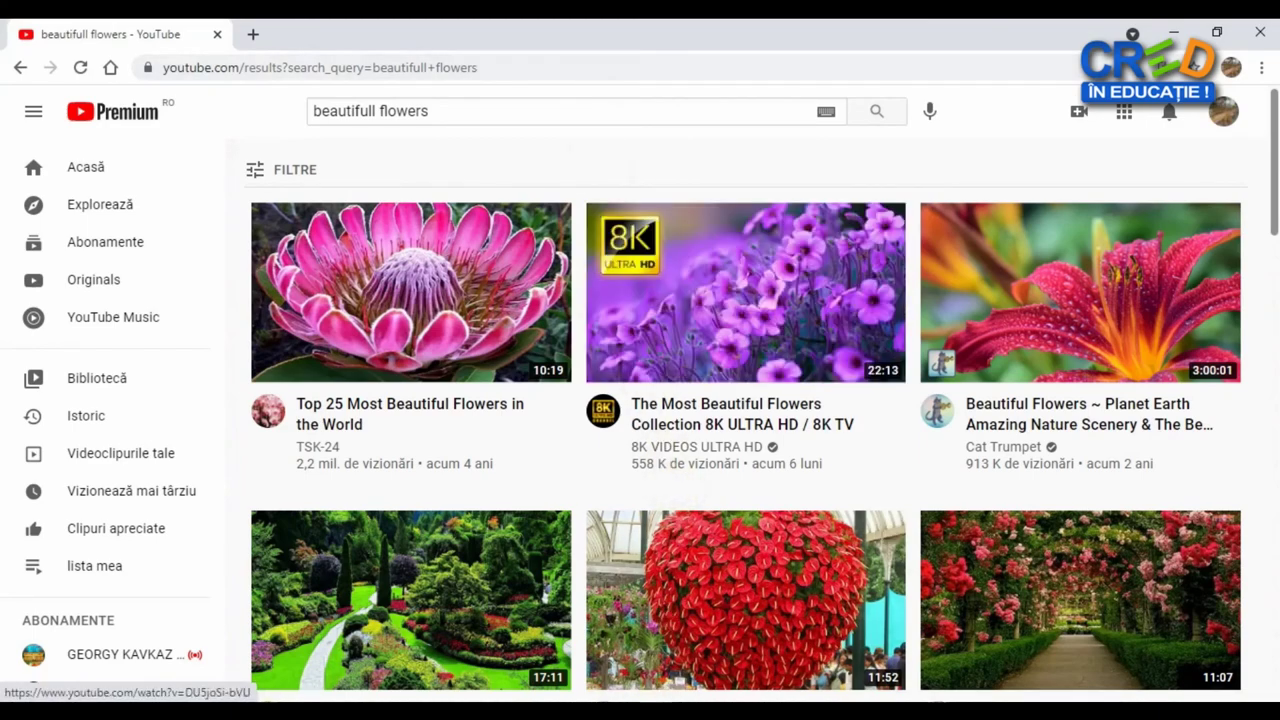
{"action": "left_click", "coordinate": [615, 710]}
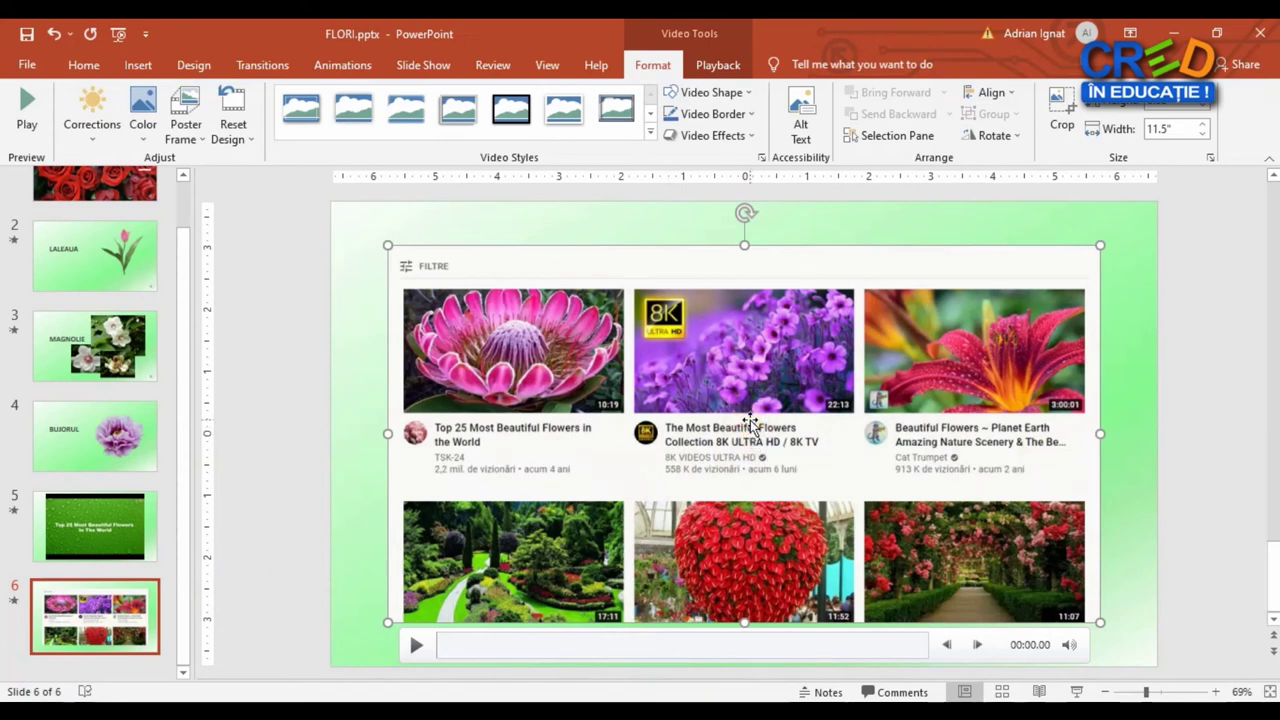
- Set the slide 6 screen-recording video to start Automatically
{"action": "left_click", "coordinate": [718, 65]}
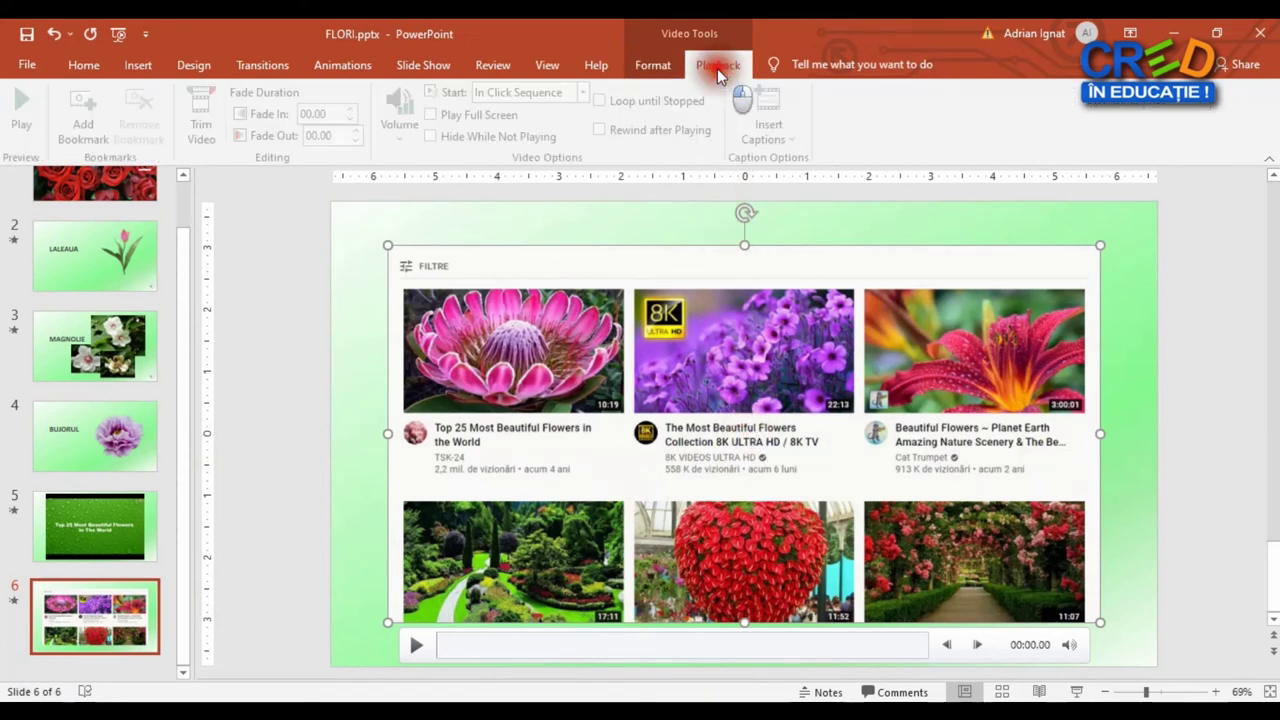
{"action": "left_click", "coordinate": [588, 92]}
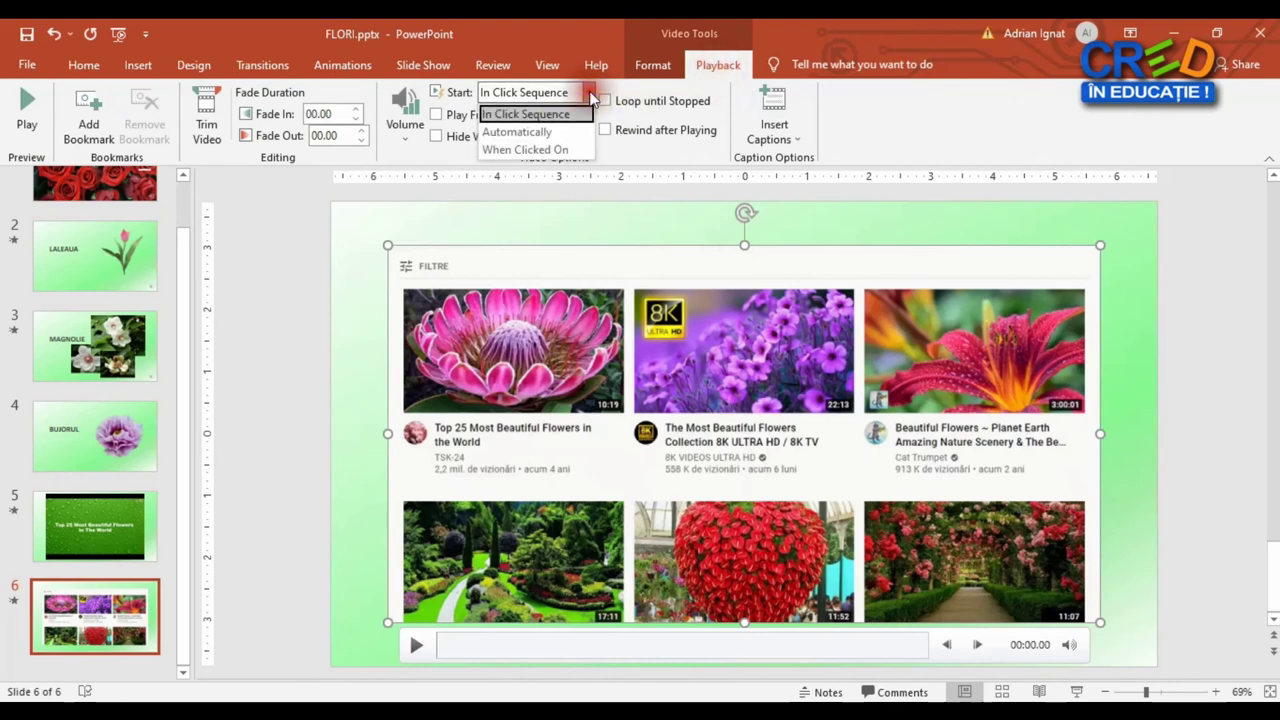
{"action": "left_click", "coordinate": [537, 133]}
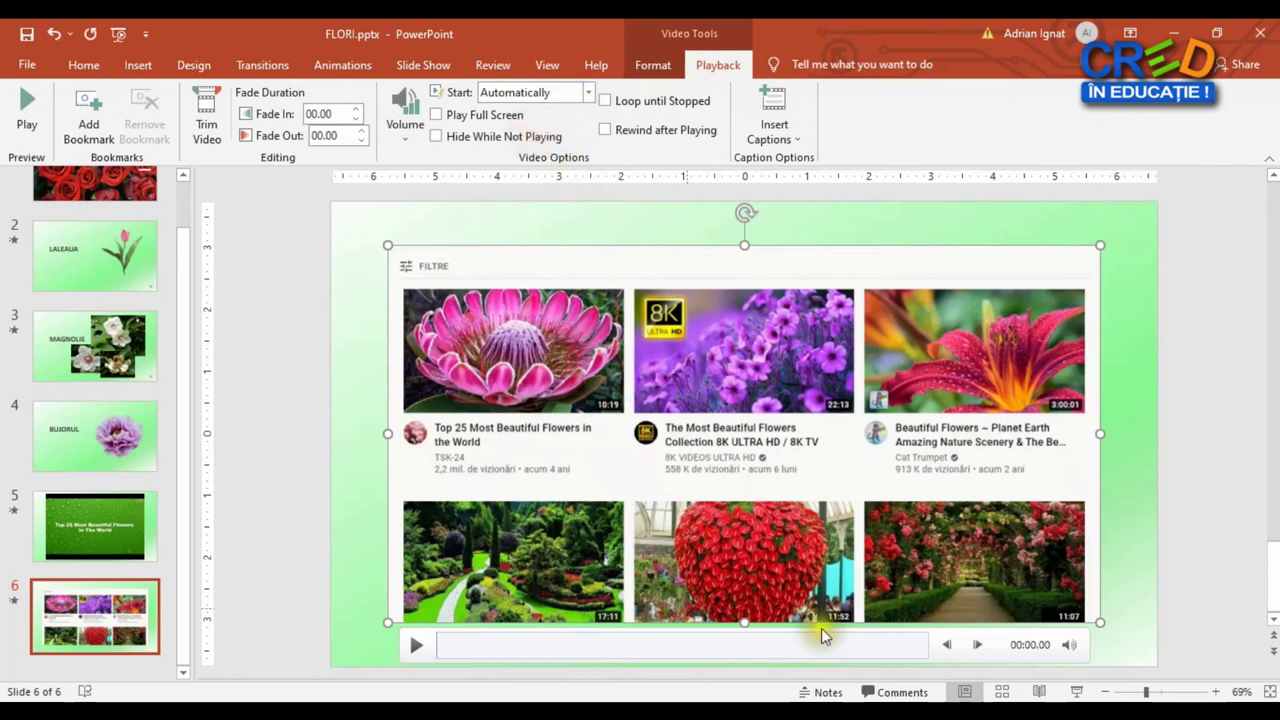
{"action": "mouse_move", "coordinate": [1071, 644]}
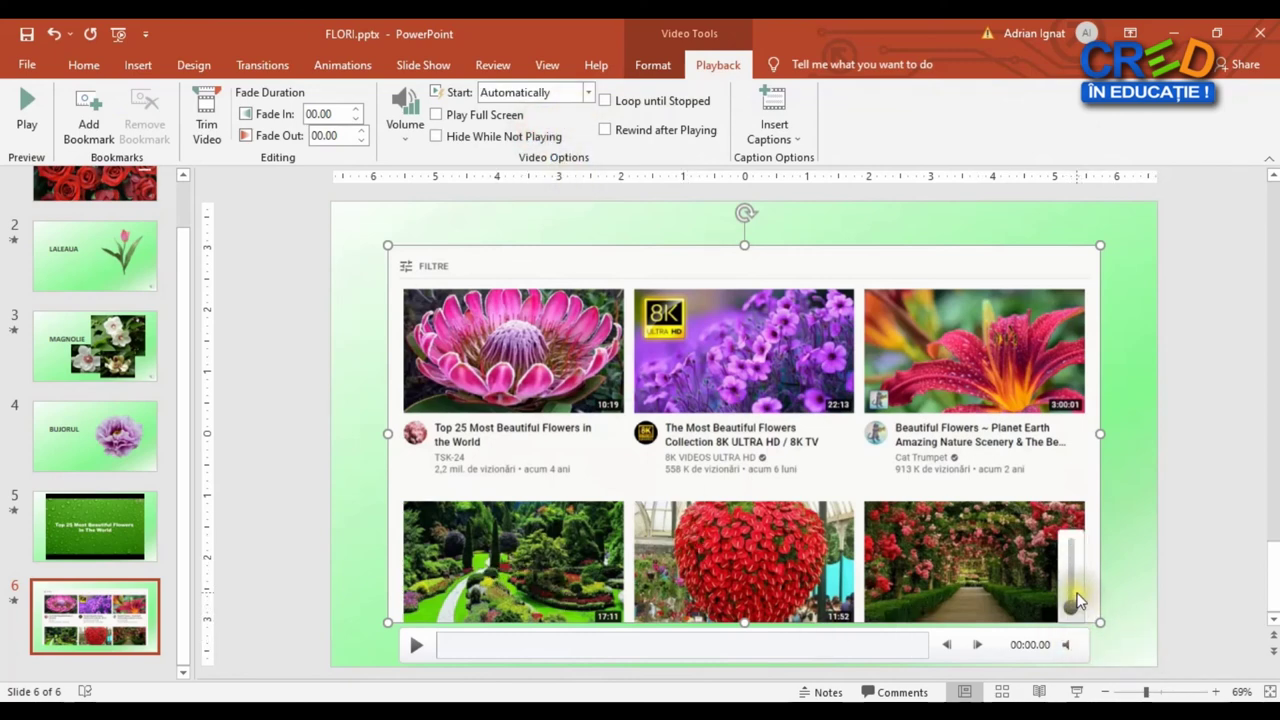
{"action": "left_click", "coordinate": [334, 540]}
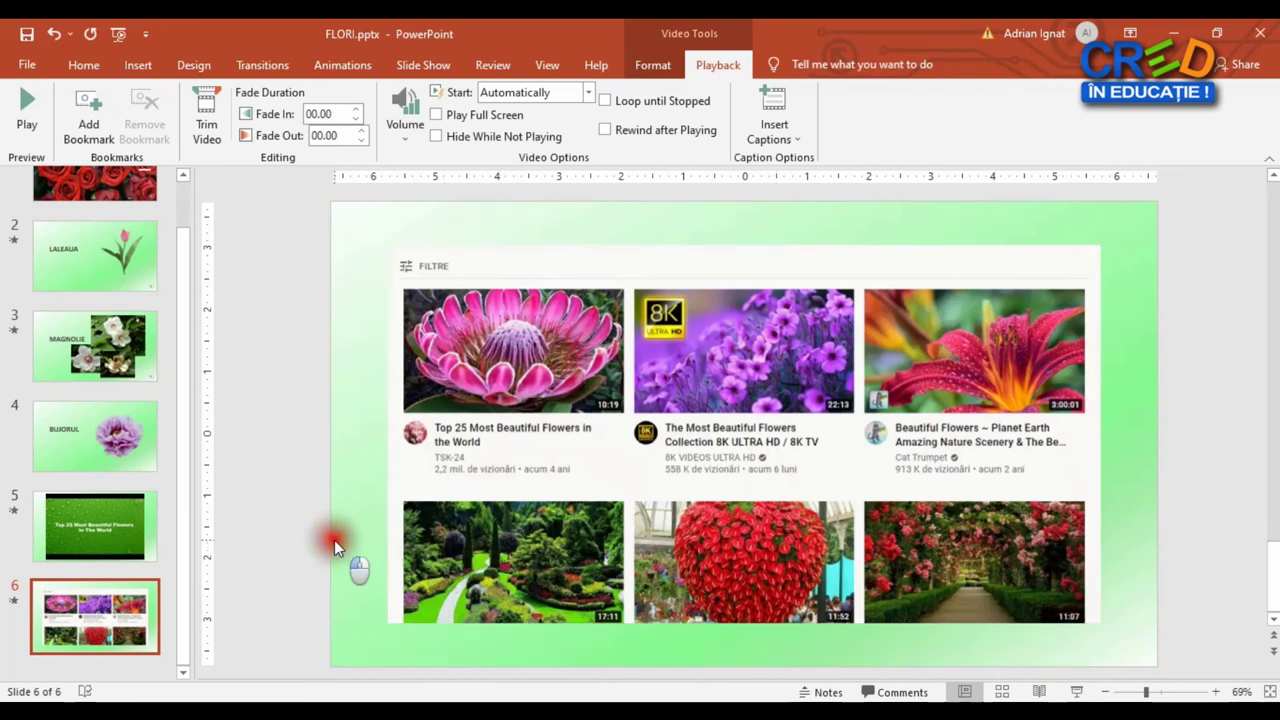
- Deselect the video and run the slide show from the beginning
{"action": "left_click", "coordinate": [476, 440]}
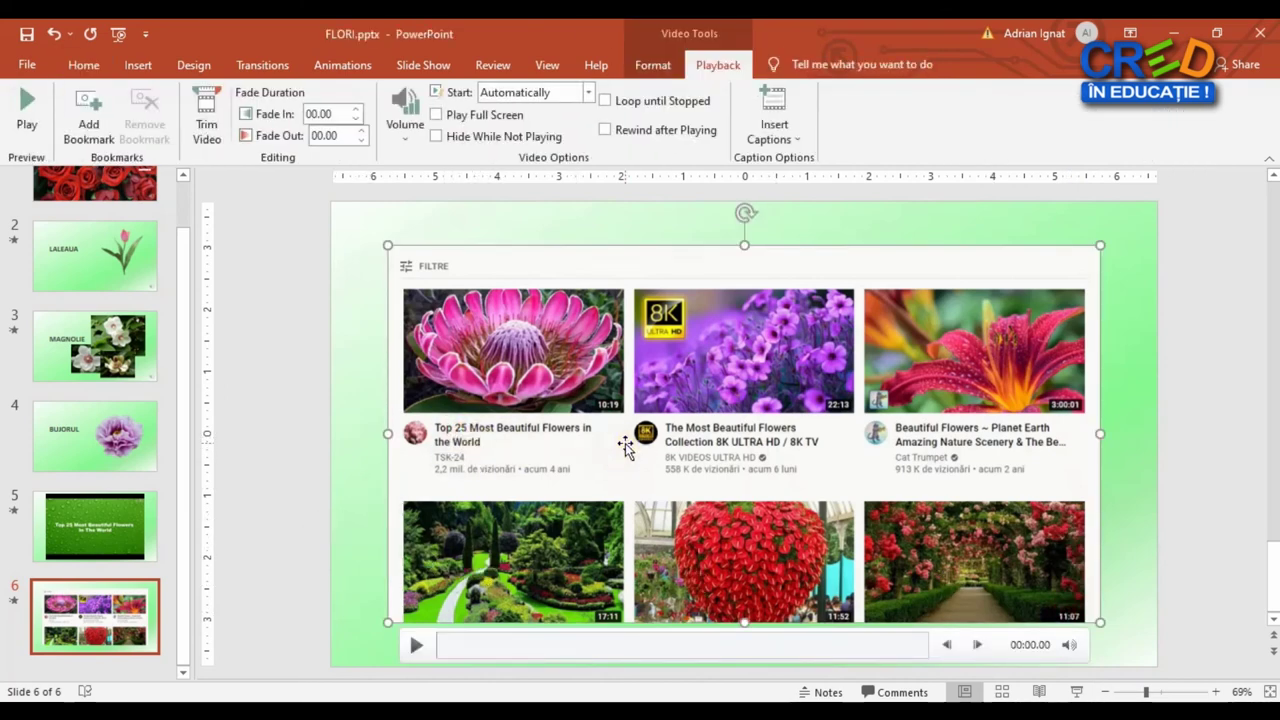
{"action": "left_click", "coordinate": [355, 393]}
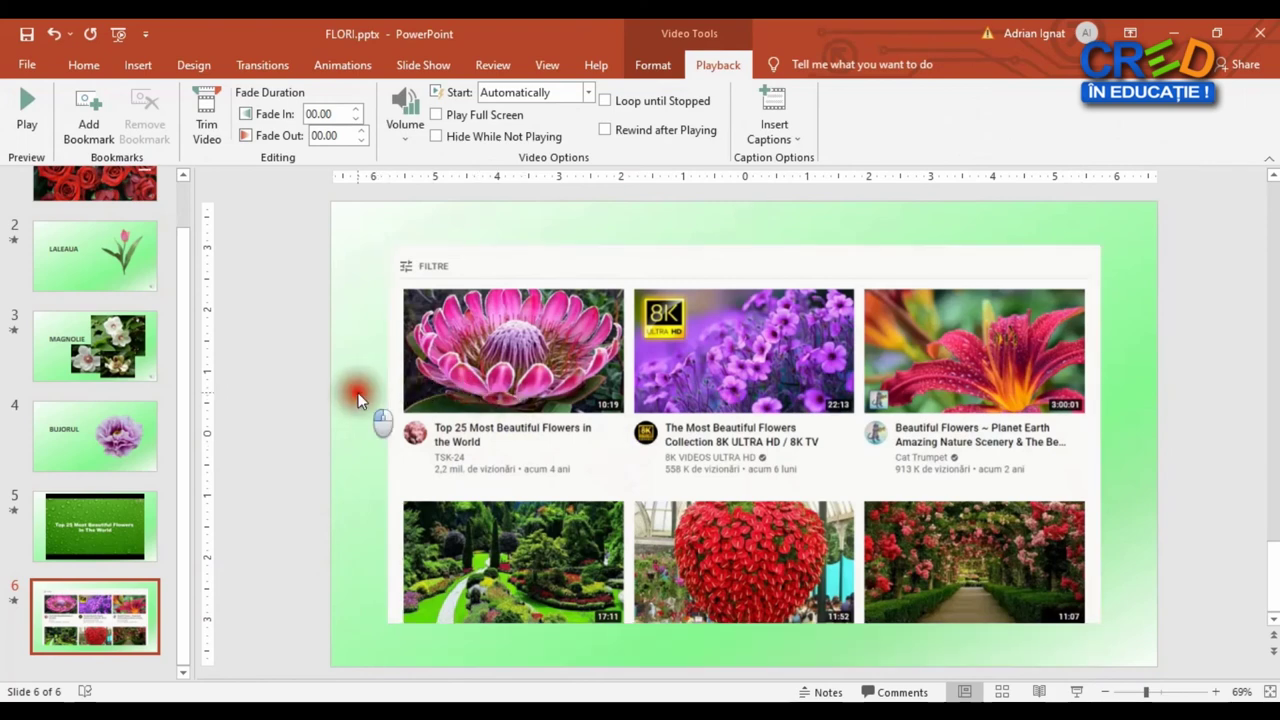
{"action": "left_click", "coordinate": [268, 544]}
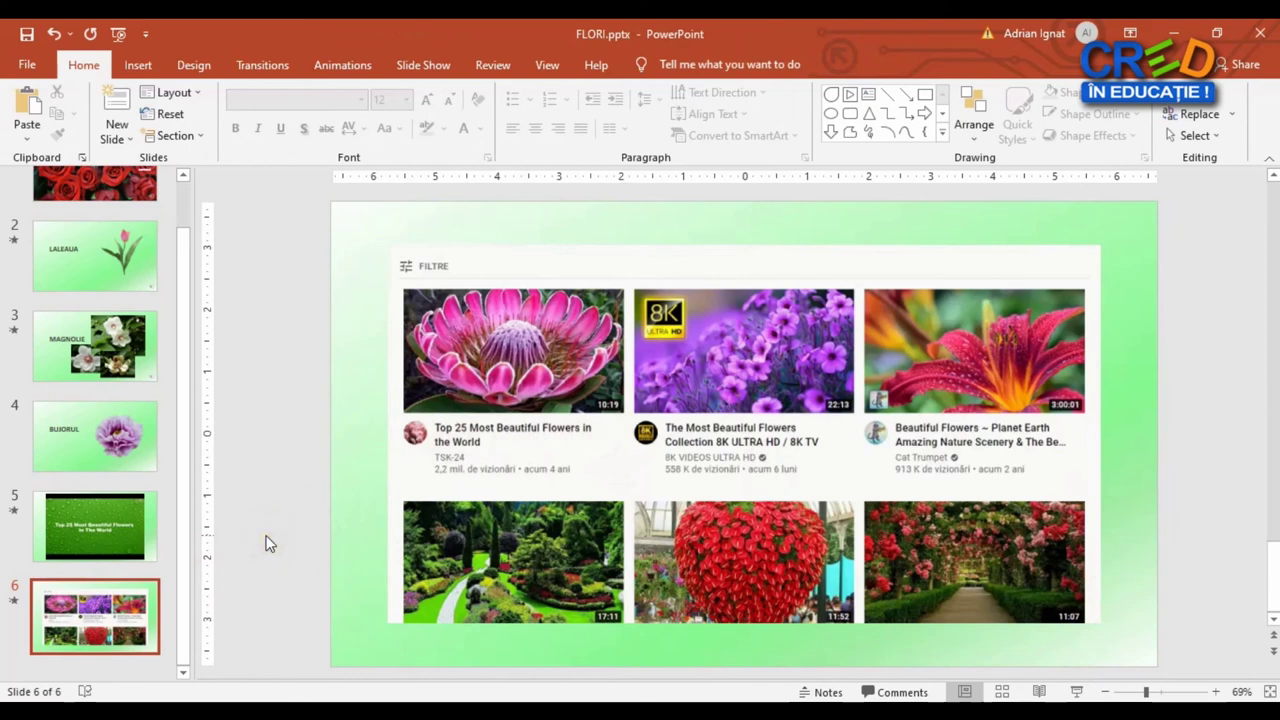
{"action": "key", "text": "F5"}
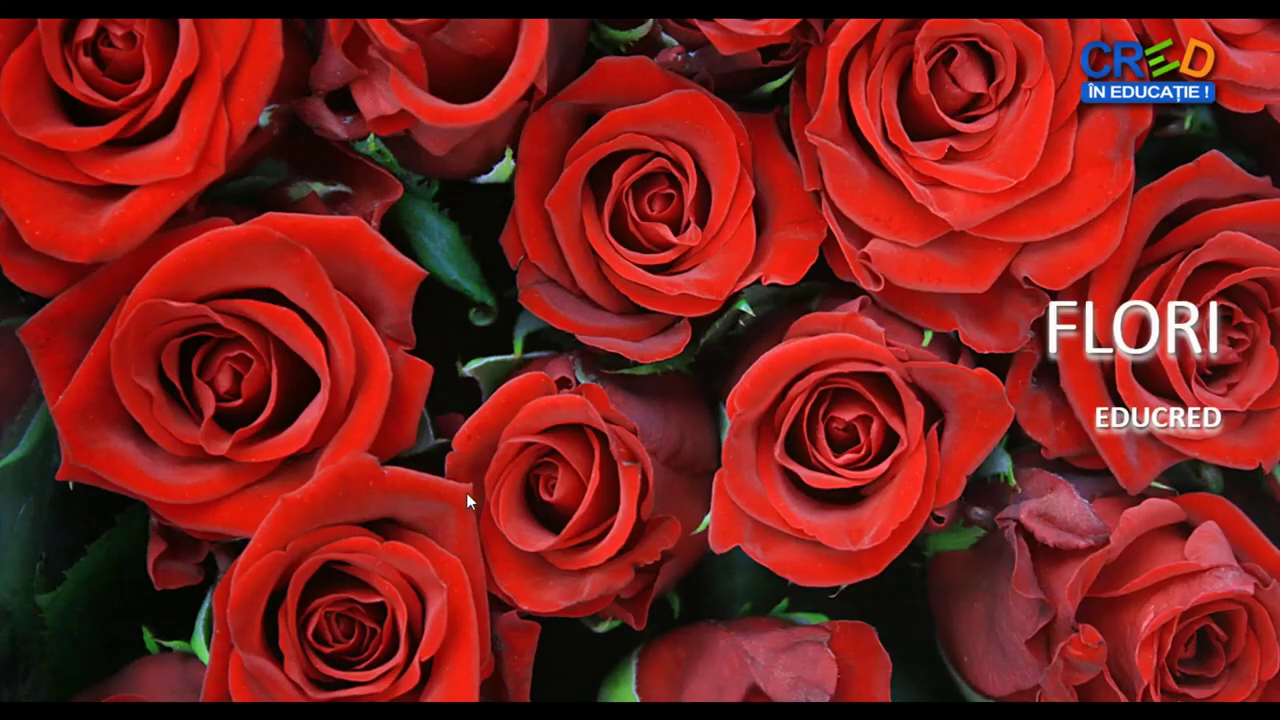
{"action": "left_click", "coordinate": [467, 501]}
{"action": "left_click", "coordinate": [467, 494]}
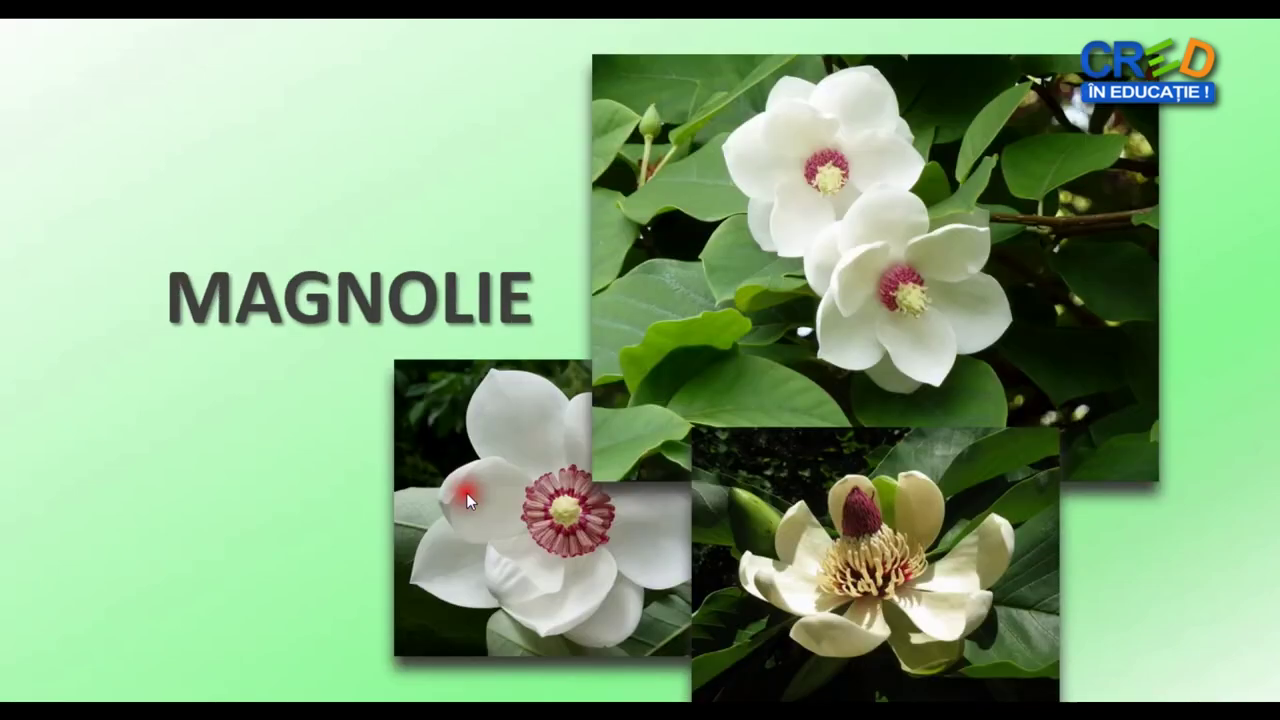
{"action": "left_click", "coordinate": [467, 494]}
{"action": "left_click", "coordinate": [467, 494]}
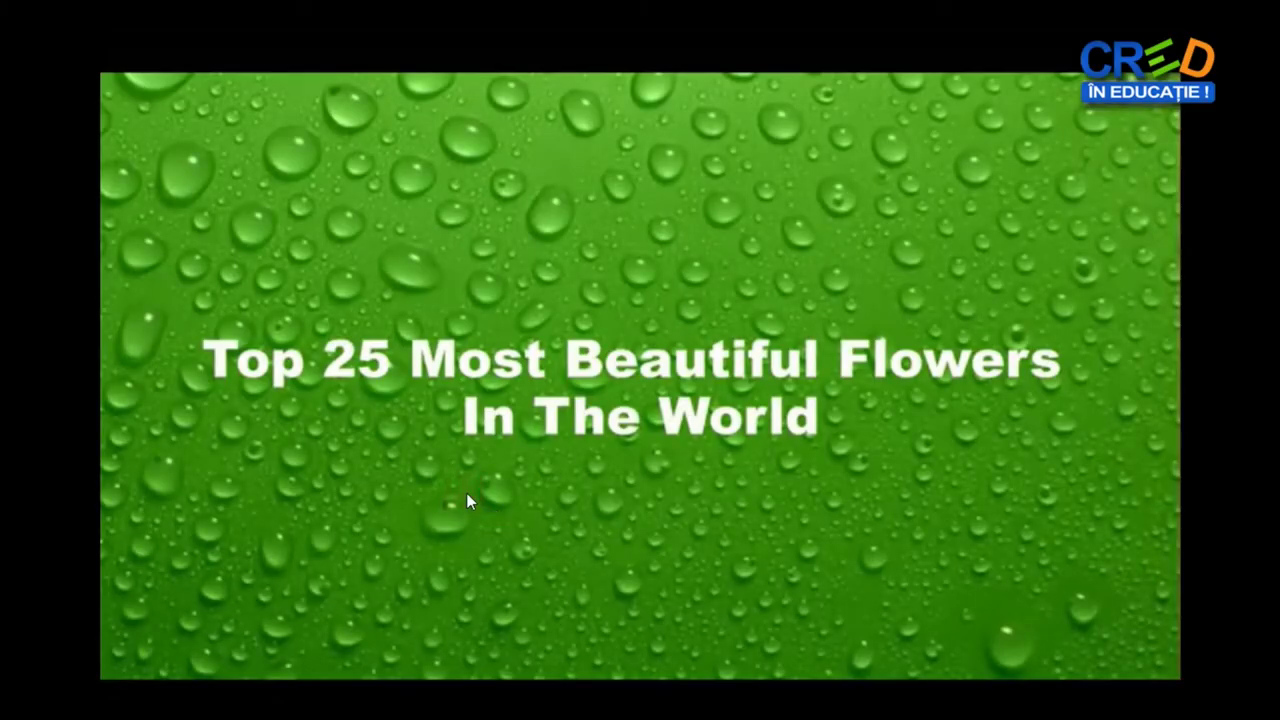
{"action": "left_click", "coordinate": [466, 492]}
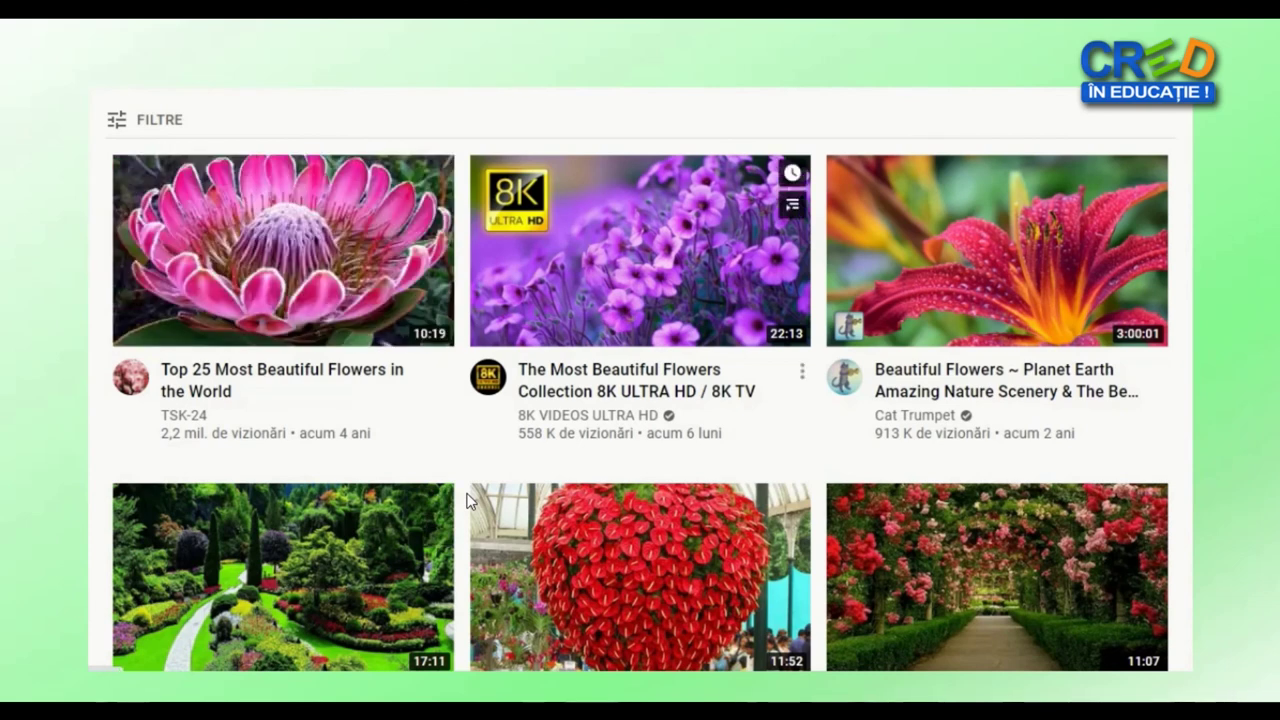
{"action": "left_click", "coordinate": [466, 500]}
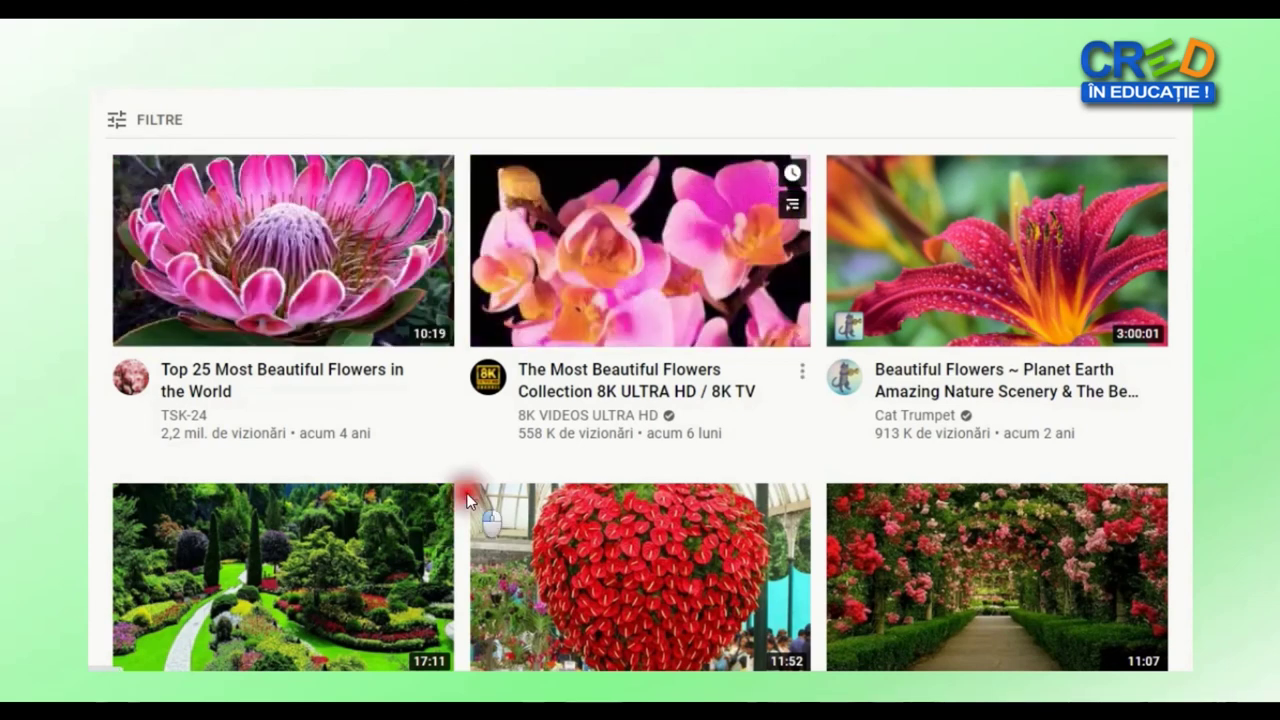
{"action": "left_click", "coordinate": [441, 576]}
{"action": "left_click", "coordinate": [441, 577]}
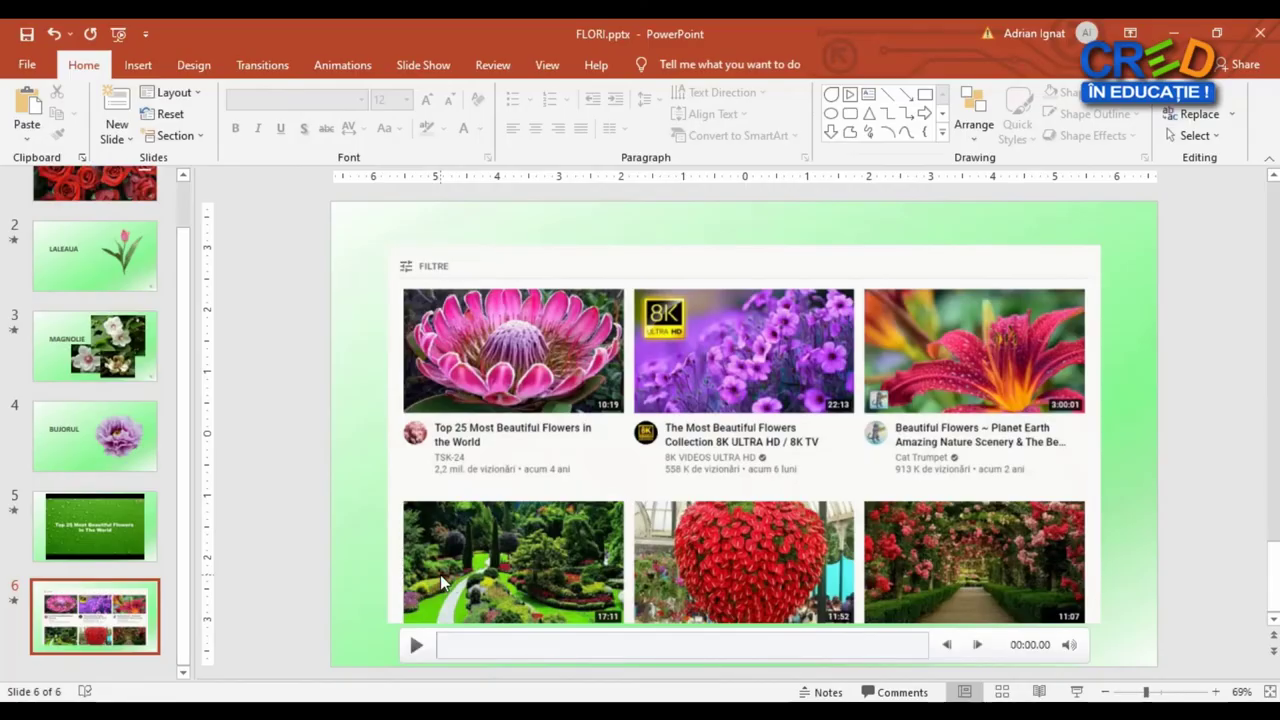